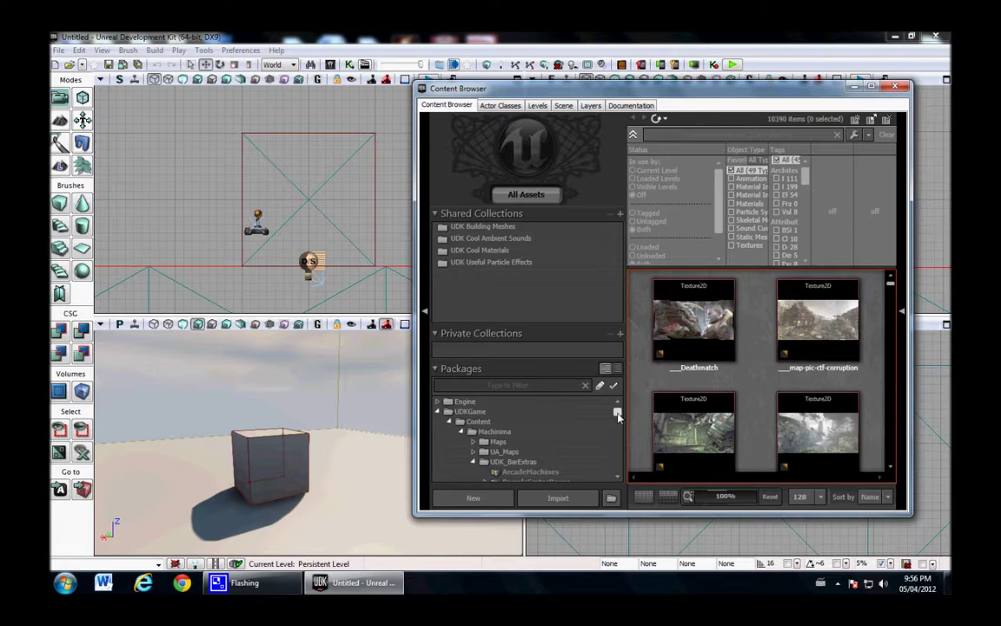
- Choose all ten PSK files from the desktop folder CH_Malcolm\SkeletalMesh3 for import
{"action": "left_click_drag", "start_coordinate": [618, 415], "coordinate": [618, 454]}
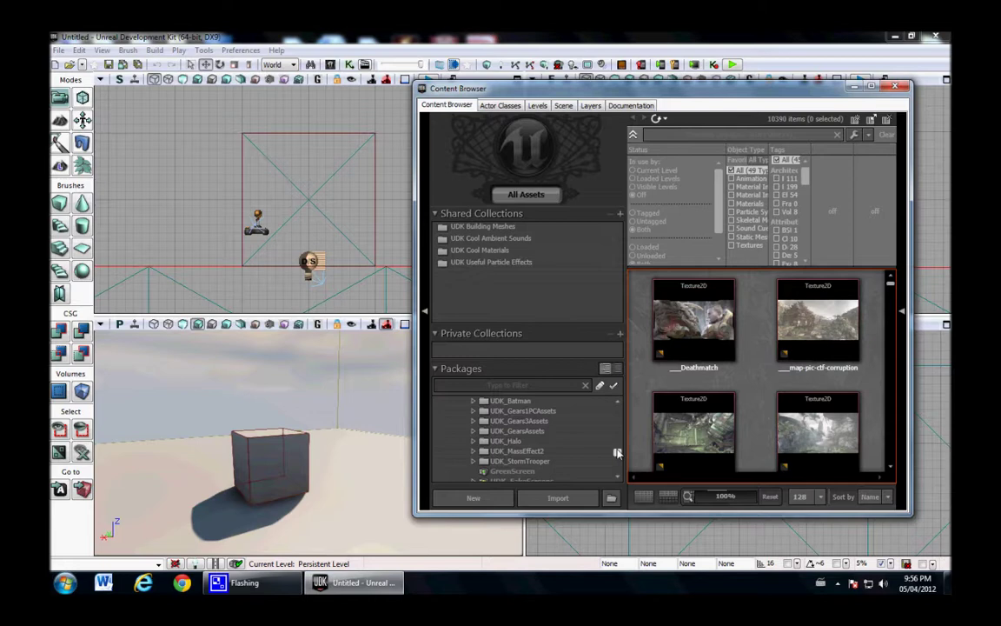
{"action": "left_click", "coordinate": [570, 501]}
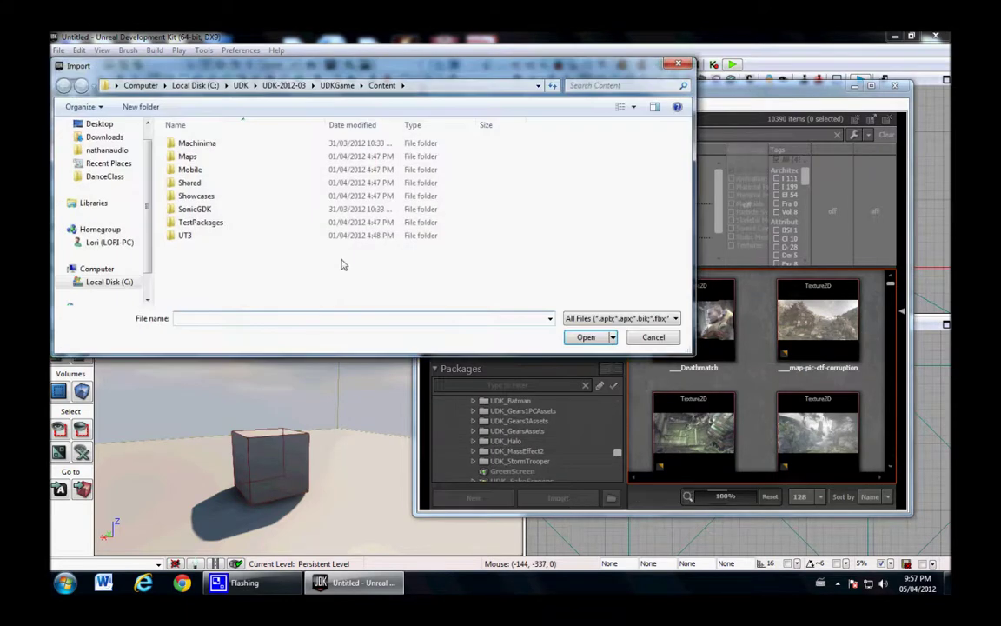
{"action": "left_click", "coordinate": [100, 125]}
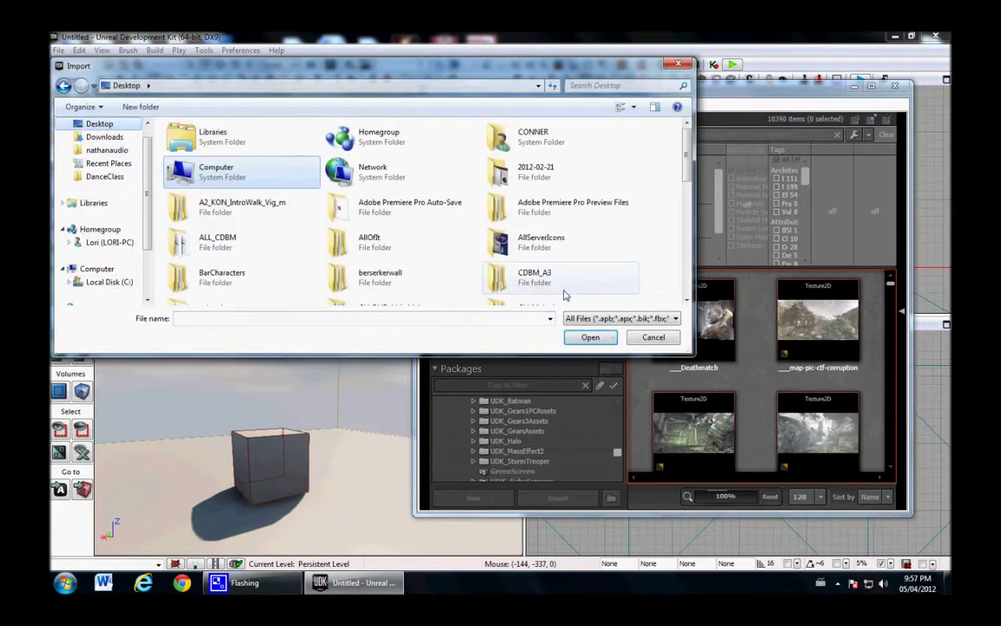
{"action": "scroll", "coordinate": [526, 293], "scroll_direction": "down", "scroll_amount": 2}
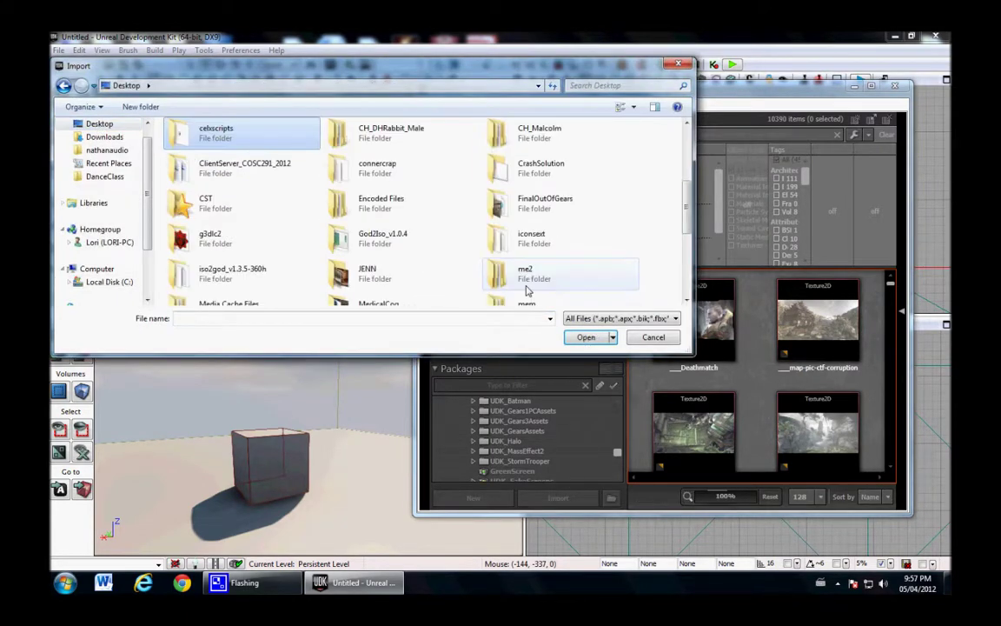
{"action": "double_click", "coordinate": [538, 139]}
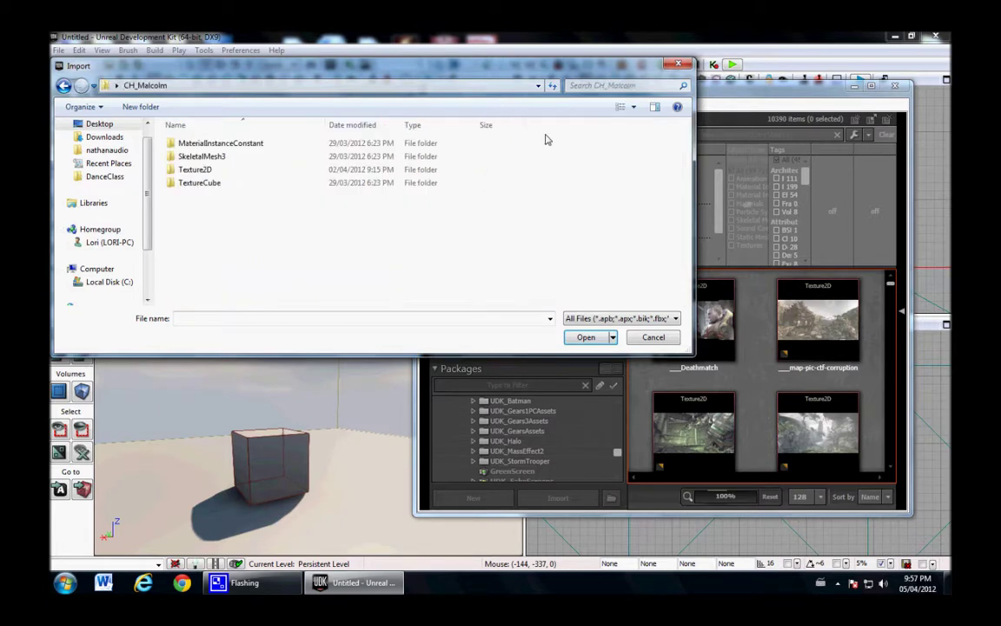
{"action": "double_click", "coordinate": [243, 162]}
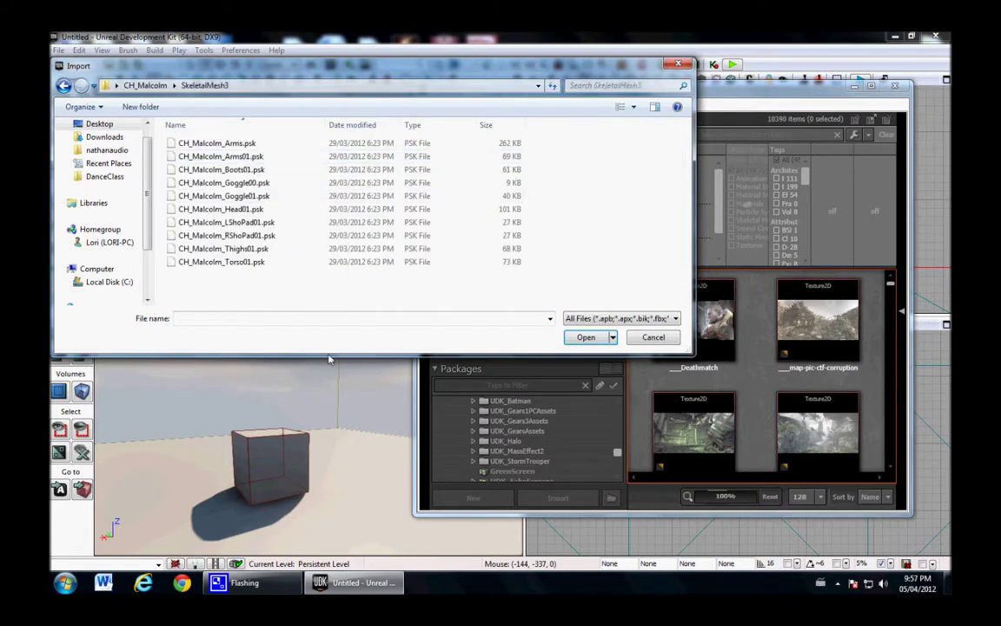
{"action": "left_click_drag", "start_coordinate": [300, 292], "coordinate": [206, 126]}
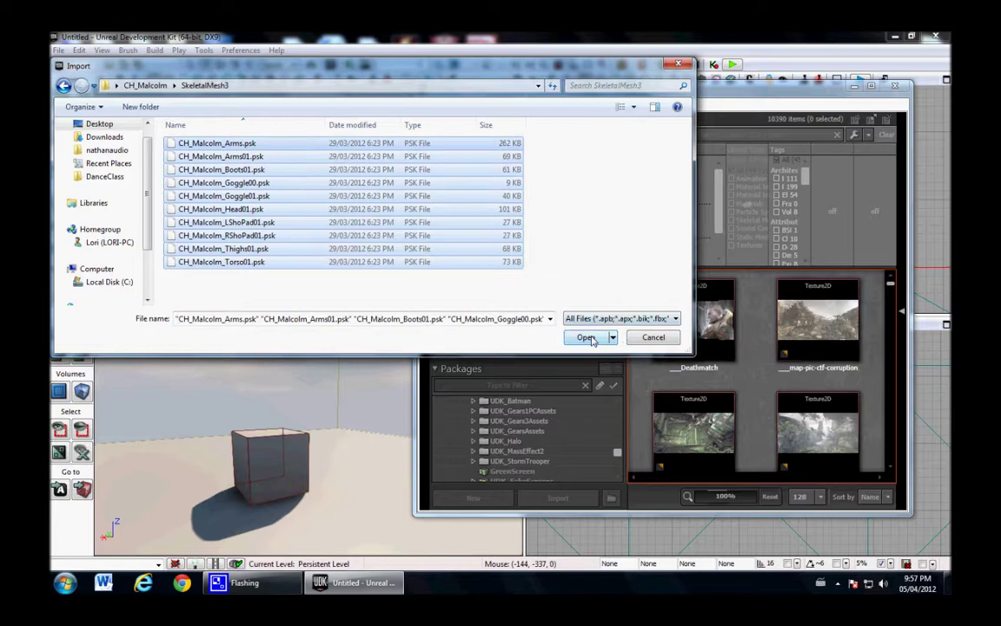
{"action": "left_click", "coordinate": [586, 337]}
- Import all the chosen skeletal meshes into MyPackage under the grouping "mesh"
{"action": "left_click", "coordinate": [389, 287]}
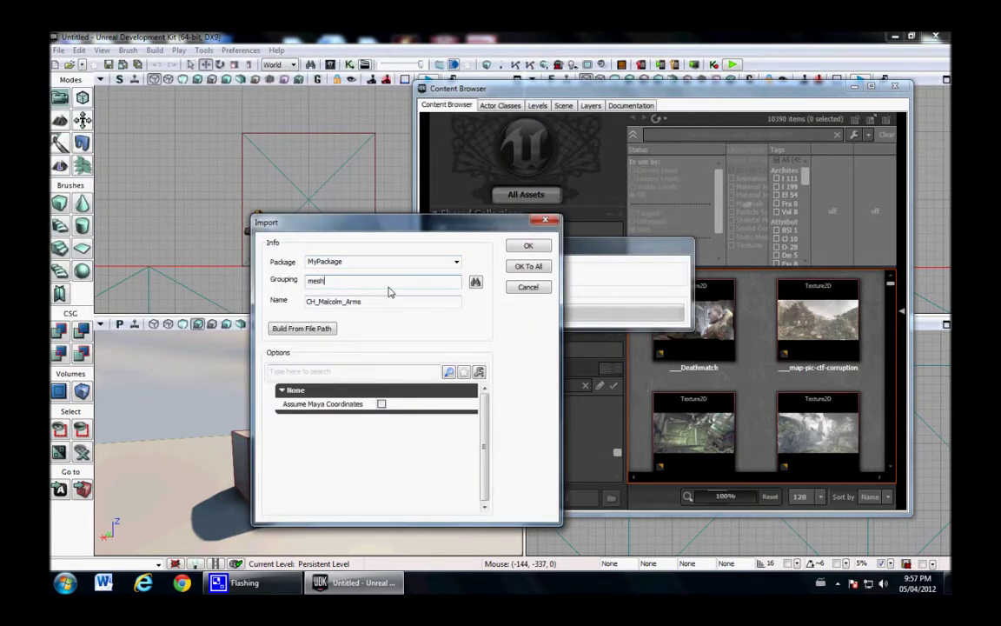
{"action": "left_click", "coordinate": [530, 266]}
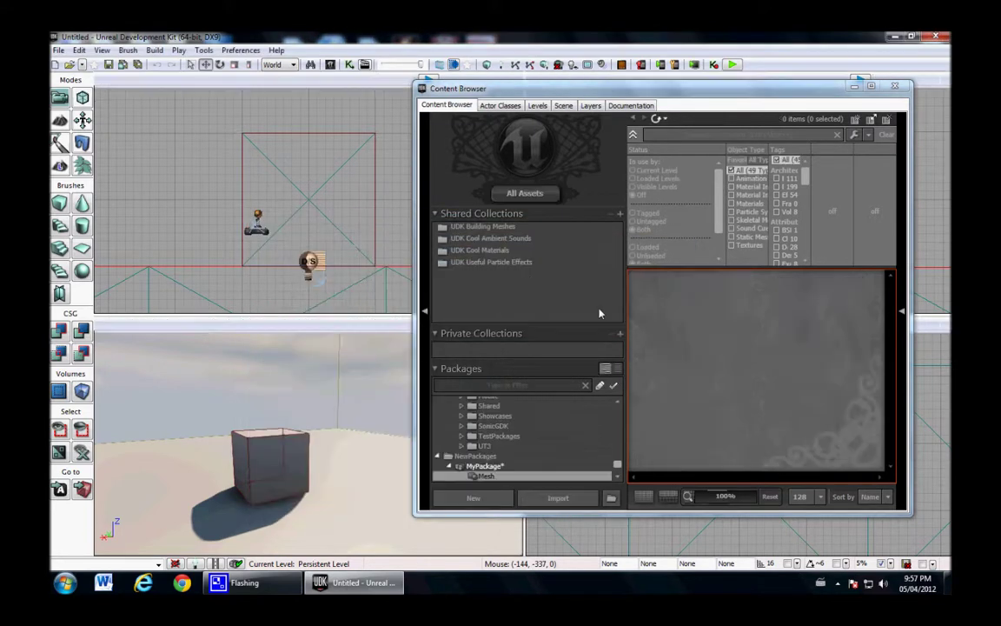
{"action": "scroll", "coordinate": [756, 383], "scroll_direction": "down", "scroll_amount": 10}
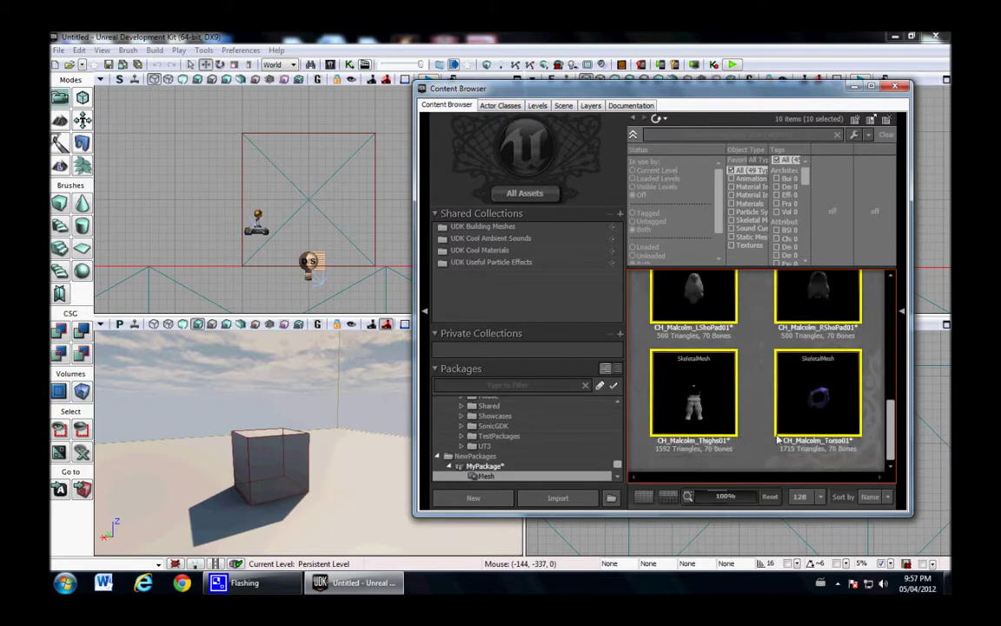
- Start an import into MyPackage and browse to the CH_Malcolm\Texture2D folder
{"action": "left_click", "coordinate": [489, 468]}
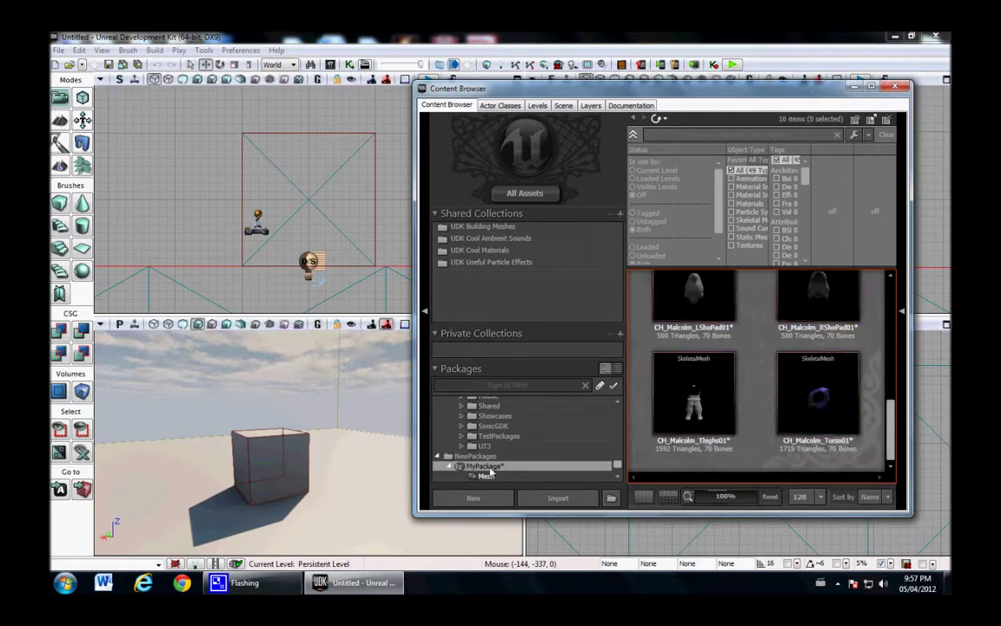
{"action": "right_click", "coordinate": [491, 469]}
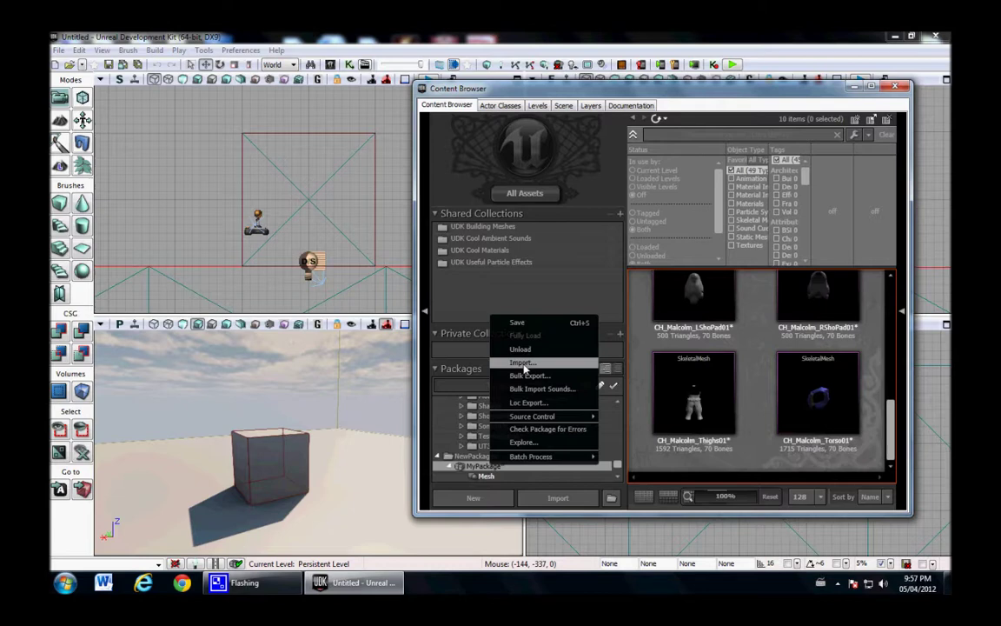
{"action": "left_click", "coordinate": [508, 370]}
{"action": "left_click", "coordinate": [145, 85]}
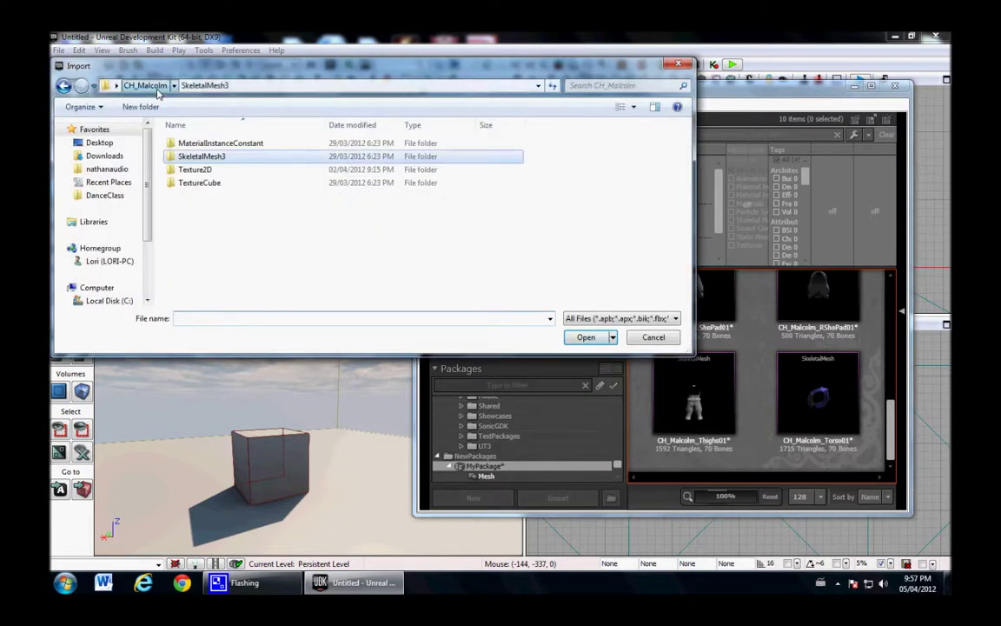
{"action": "left_click", "coordinate": [206, 188]}
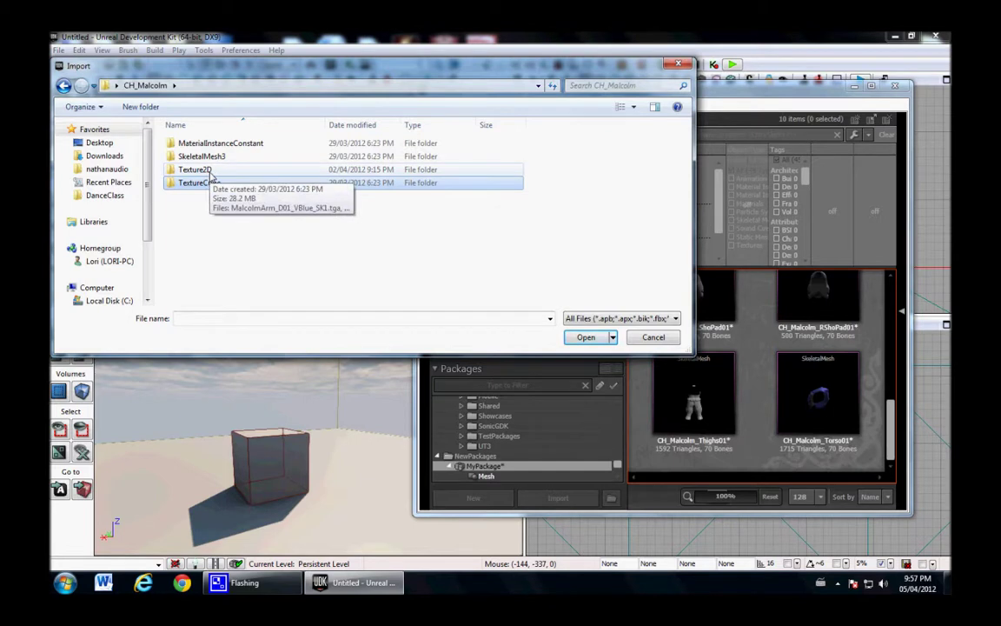
{"action": "left_click", "coordinate": [210, 173]}
{"action": "double_click", "coordinate": [210, 173]}
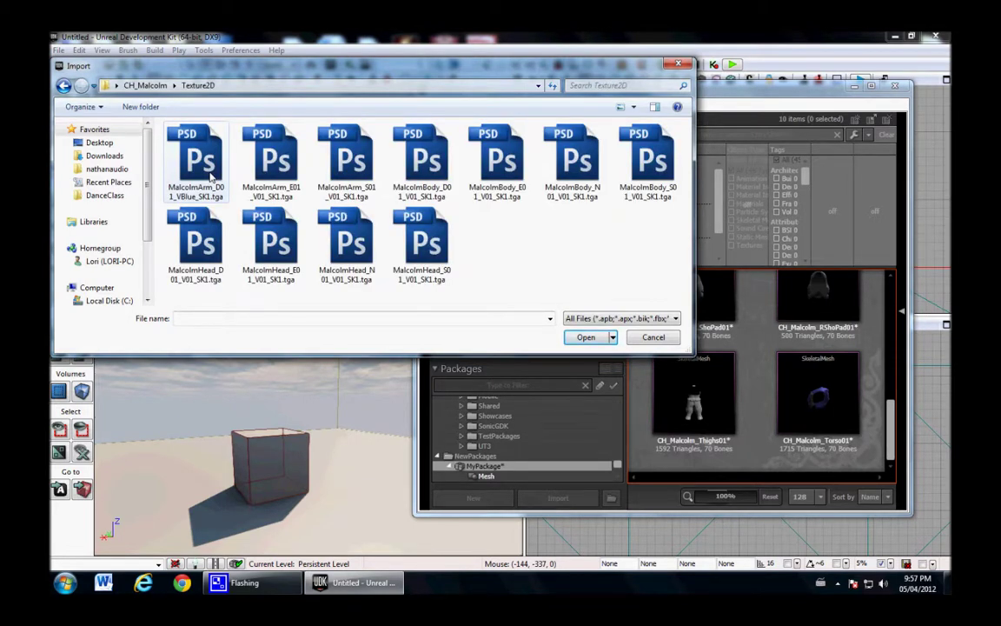
- Choose MalcolmArm_D01_VBlue_SK1.tga, MalcolmBody_D01_V01_SK1.tga and MalcolmHead_D01_V01_SK1.tga for import
{"action": "left_click", "coordinate": [209, 176]}
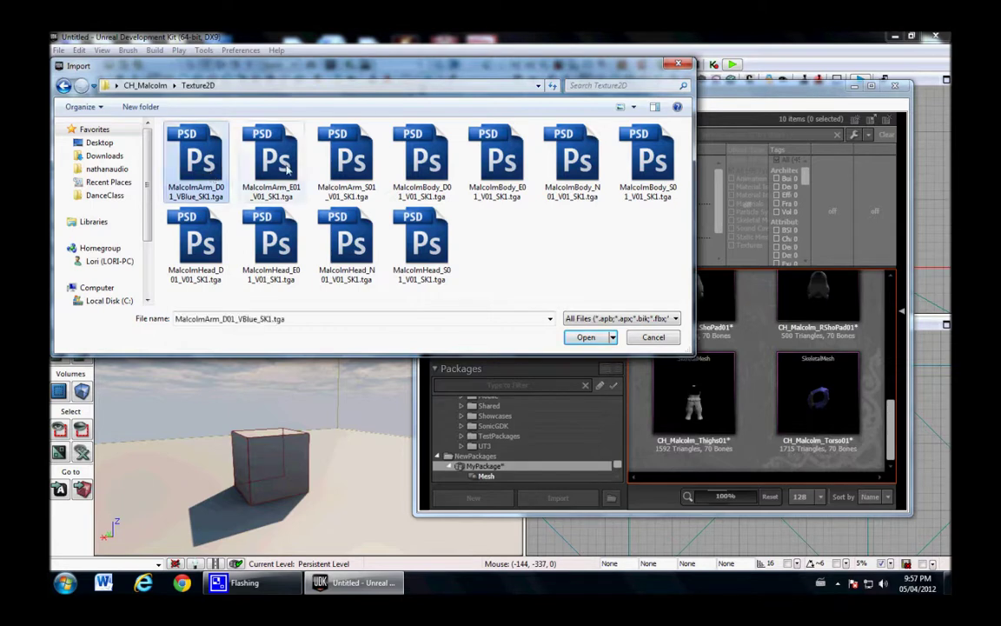
{"action": "left_click", "coordinate": [422, 161], "text": "ctrl"}
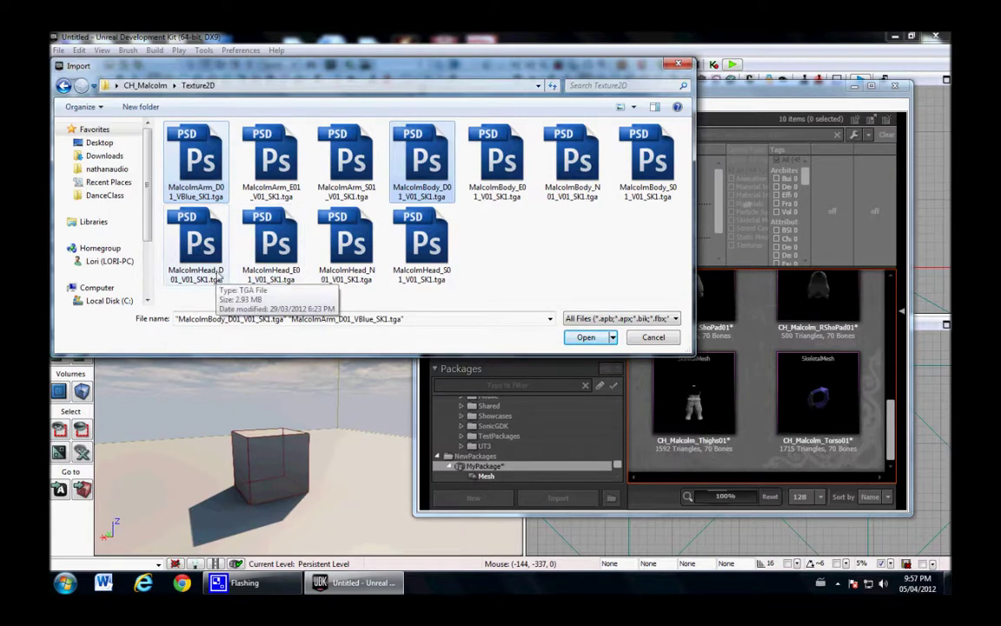
{"action": "left_click", "coordinate": [195, 234], "text": "ctrl"}
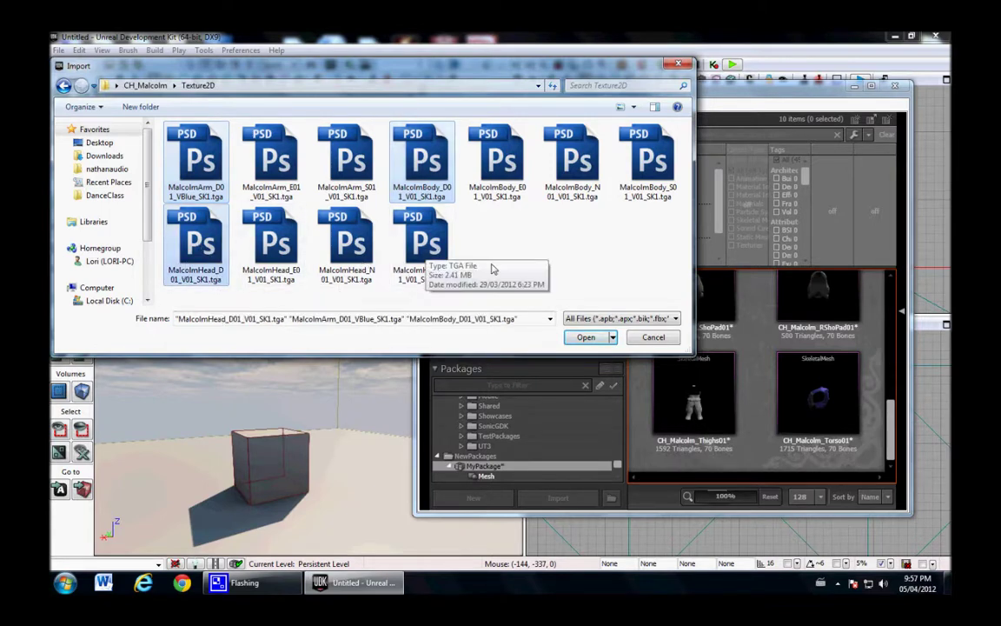
{"action": "left_click", "coordinate": [586, 337]}
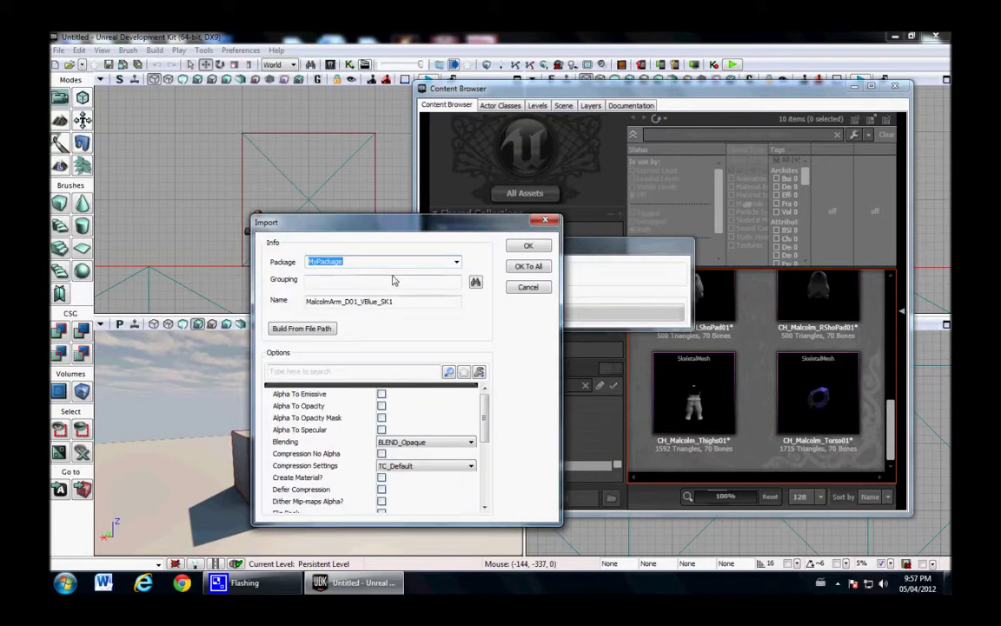
- Import the D01 textures under the grouping "Text" with LODGroup set to TEXTUREGROUP_Character for the arm texture
{"action": "left_click", "coordinate": [393, 280]}
{"action": "type", "text": "Text"}
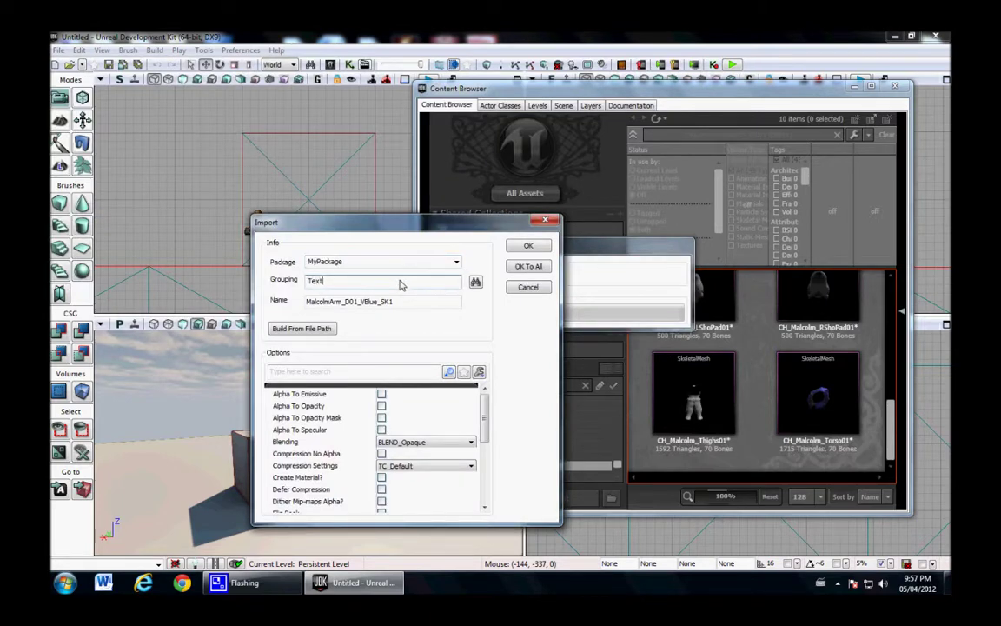
{"action": "scroll", "coordinate": [435, 457], "scroll_direction": "down", "scroll_amount": 2}
{"action": "left_click", "coordinate": [422, 504]}
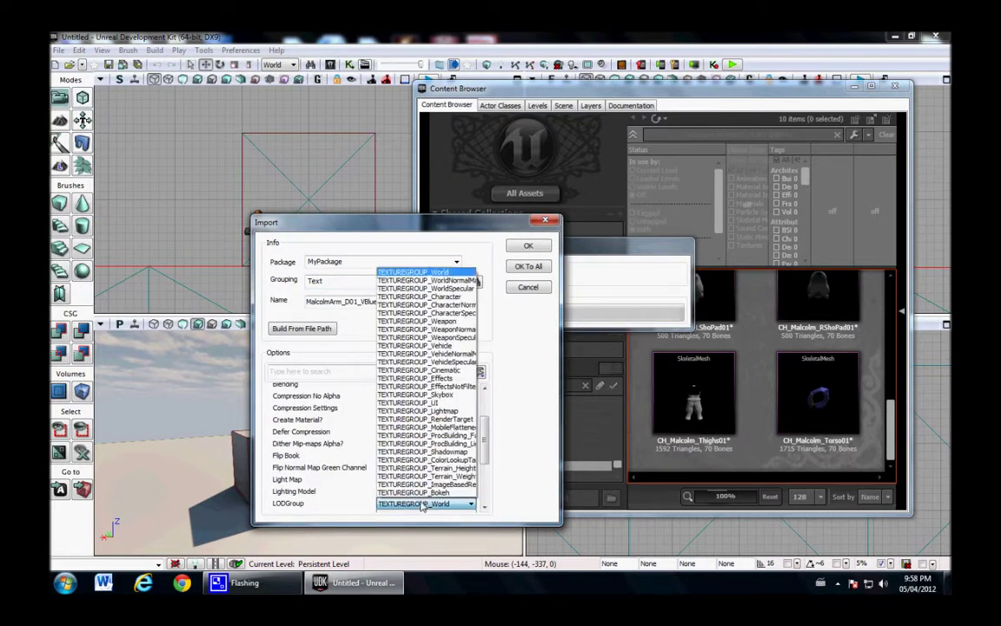
{"action": "left_click", "coordinate": [432, 303]}
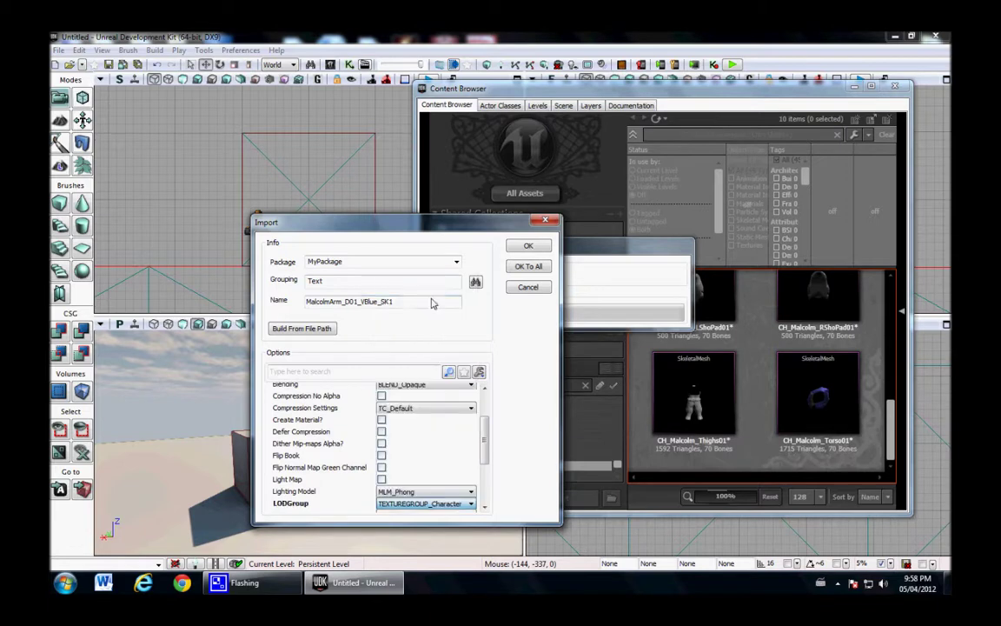
{"action": "left_click", "coordinate": [536, 247]}
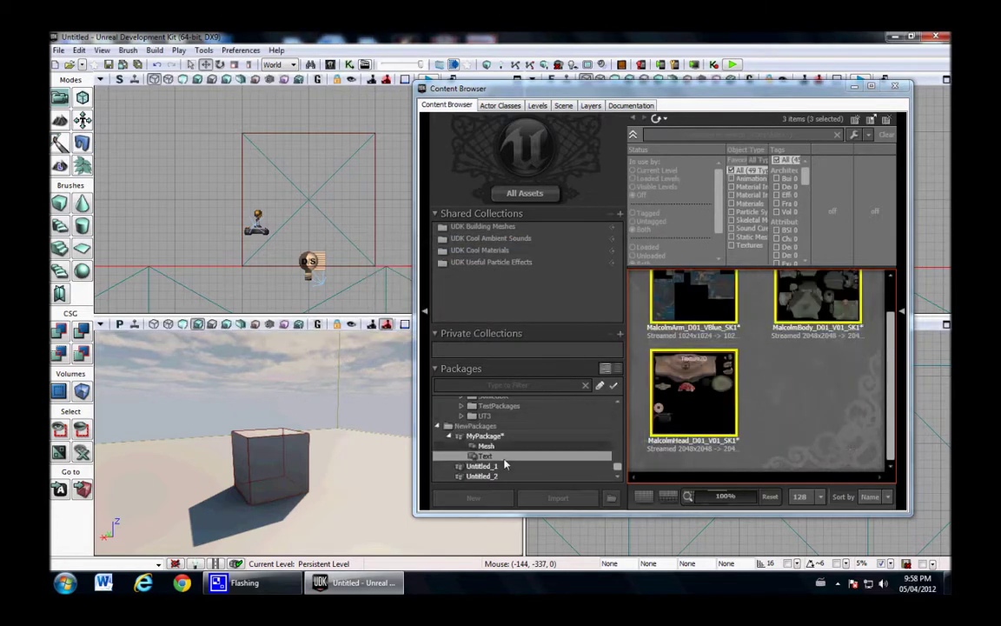
- Choose MalcolmArm_S01_V01_SK1.tga and MalcolmBody_S01_V01_SK1.tga for import into MyPackage's Text group
{"action": "right_click", "coordinate": [486, 456]}
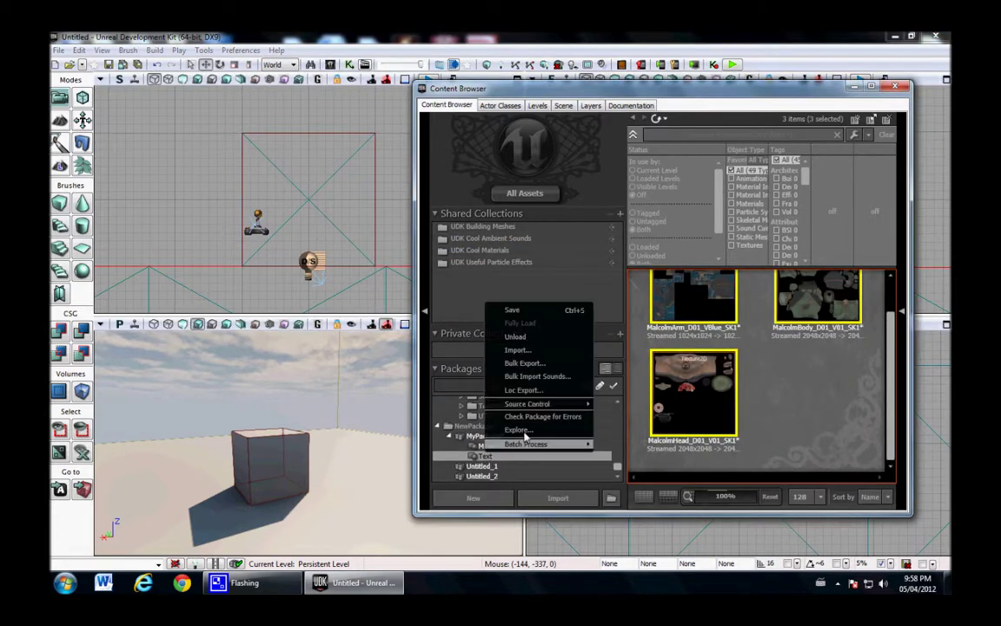
{"action": "left_click", "coordinate": [488, 317]}
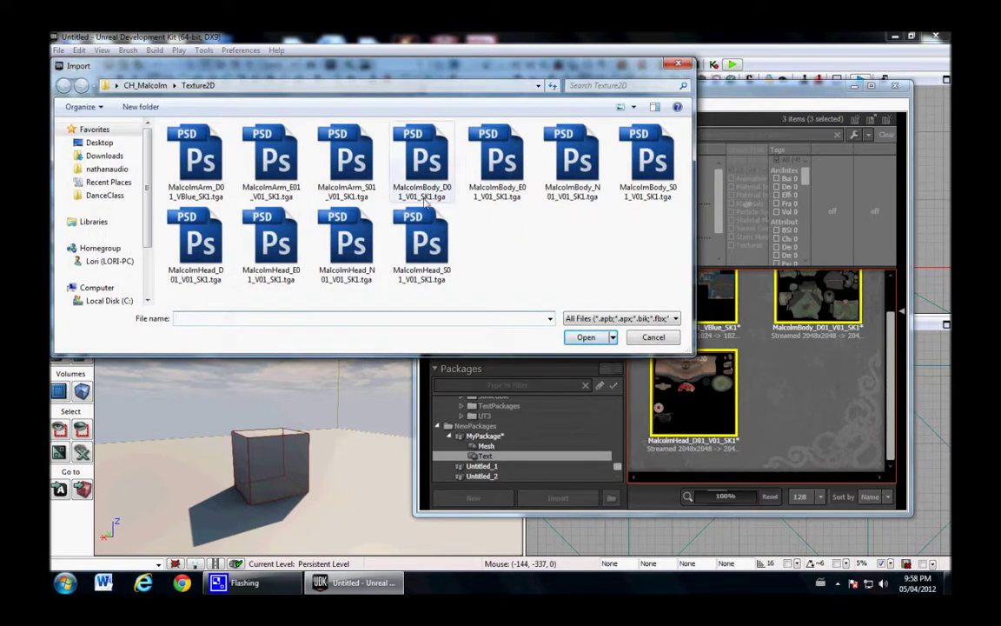
{"action": "left_click", "coordinate": [364, 168]}
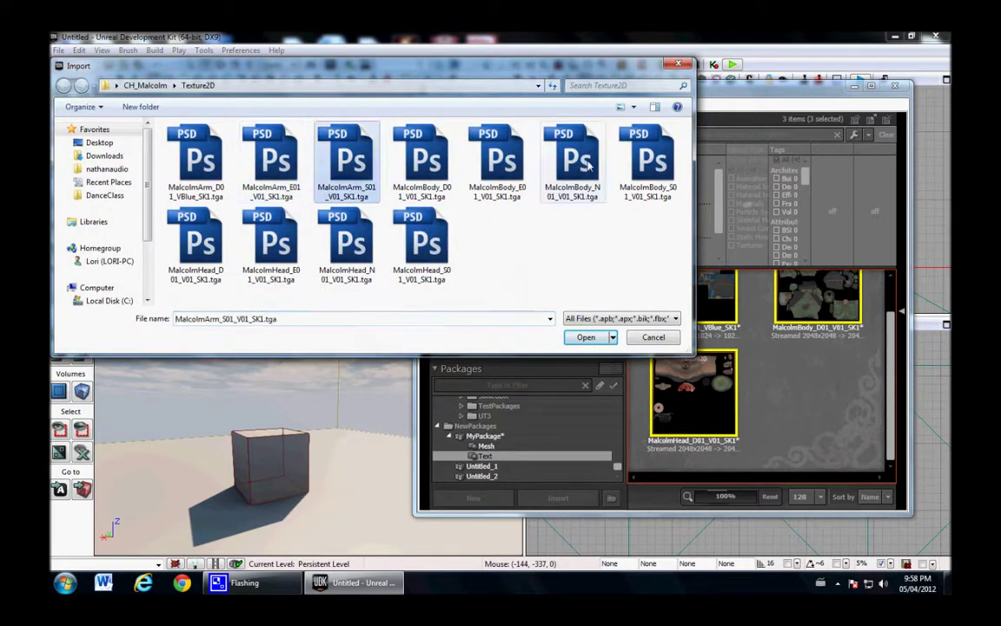
{"action": "left_click", "coordinate": [652, 165], "text": "ctrl"}
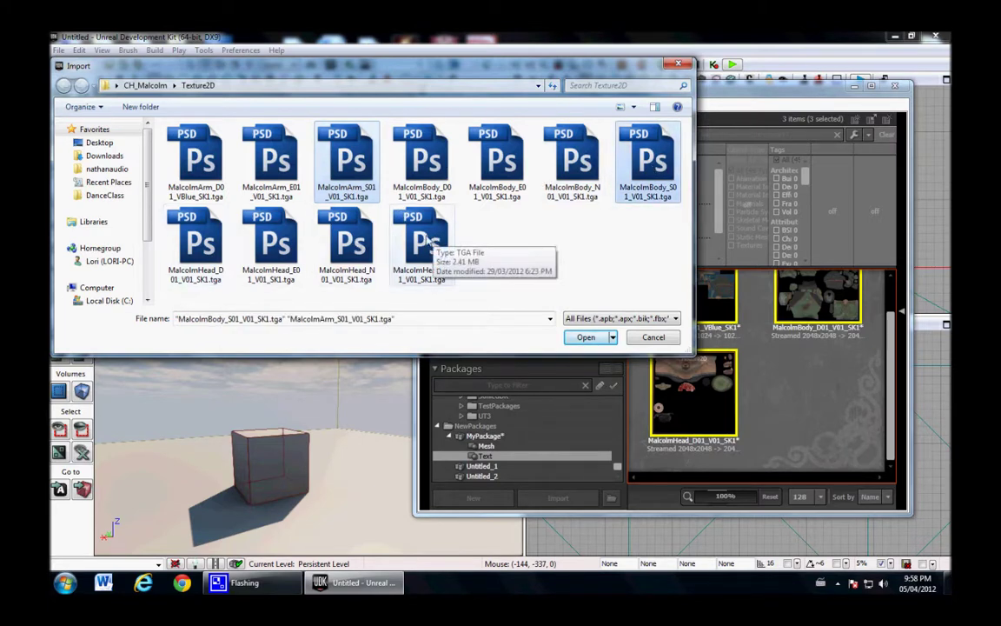
{"action": "key", "text": "Return"}
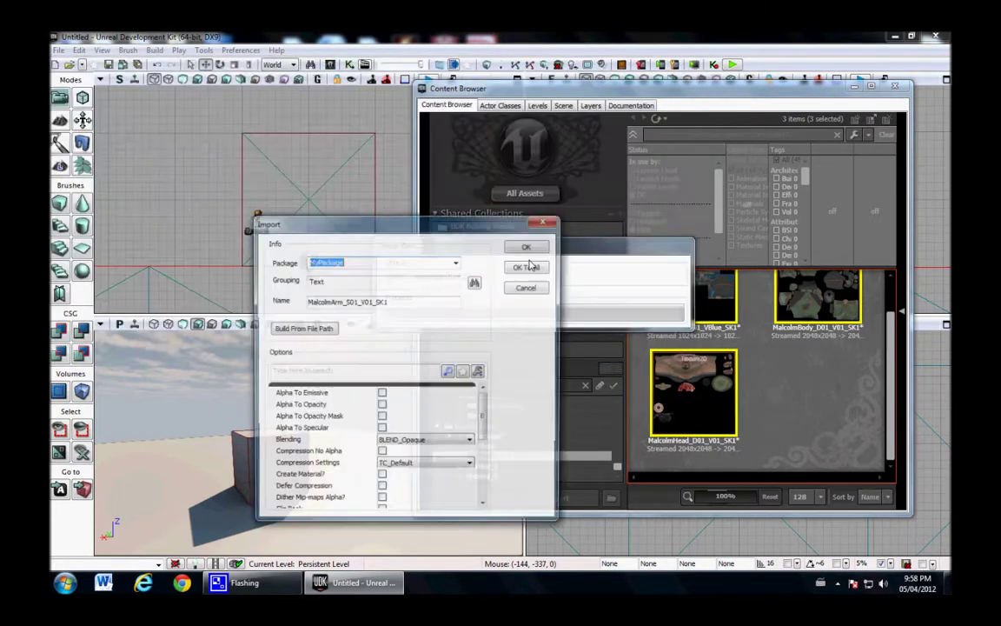
- Set LODGroup to TEXTUREGROUP_CharacterSpecular and import both S01 textures
{"action": "scroll", "coordinate": [417, 435], "scroll_direction": "down", "scroll_amount": 3}
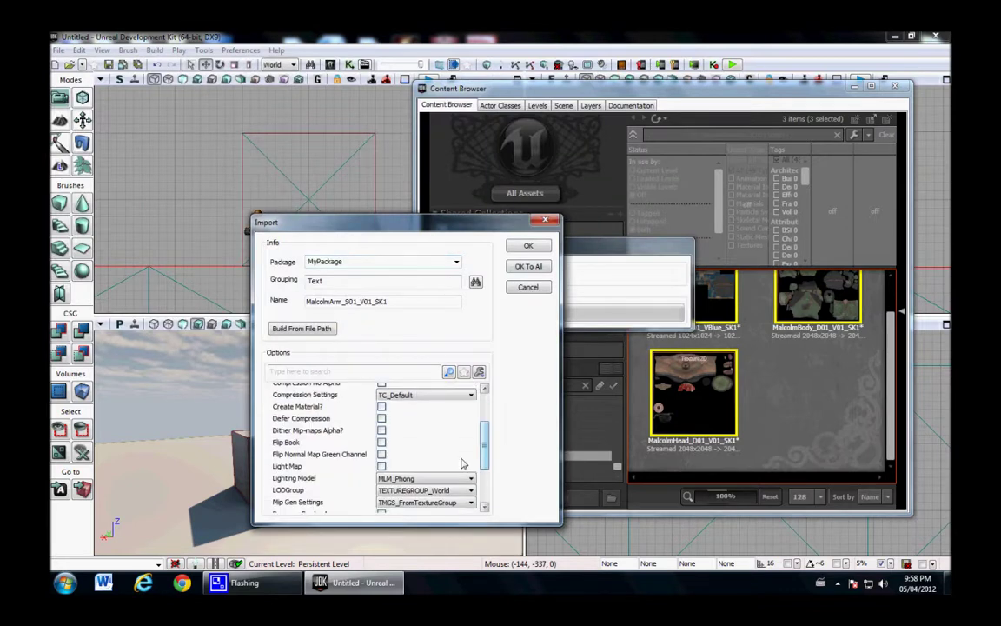
{"action": "left_click", "coordinate": [426, 491]}
{"action": "left_click", "coordinate": [450, 300]}
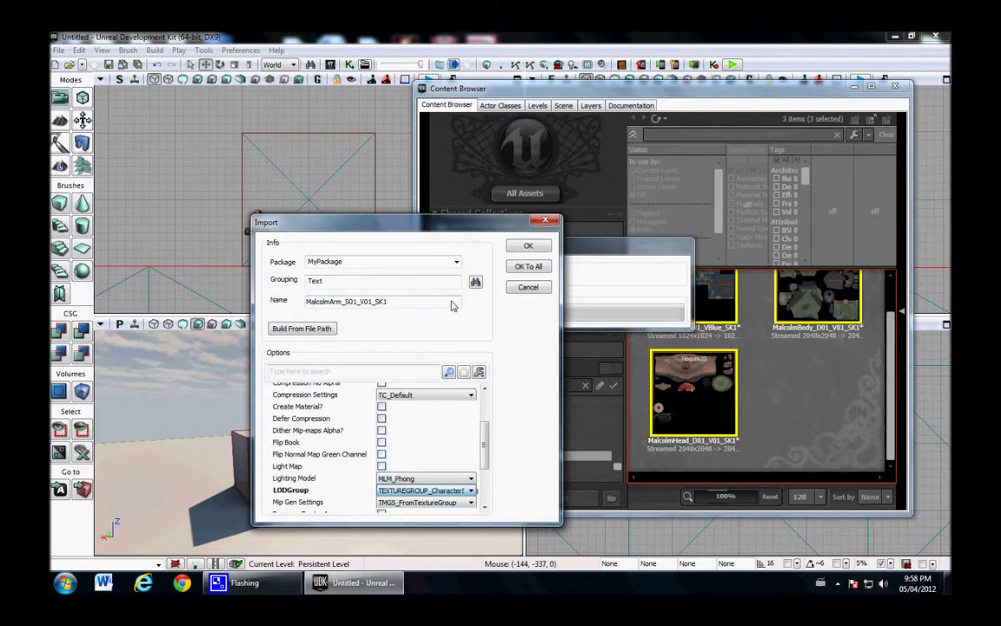
{"action": "left_click", "coordinate": [530, 268]}
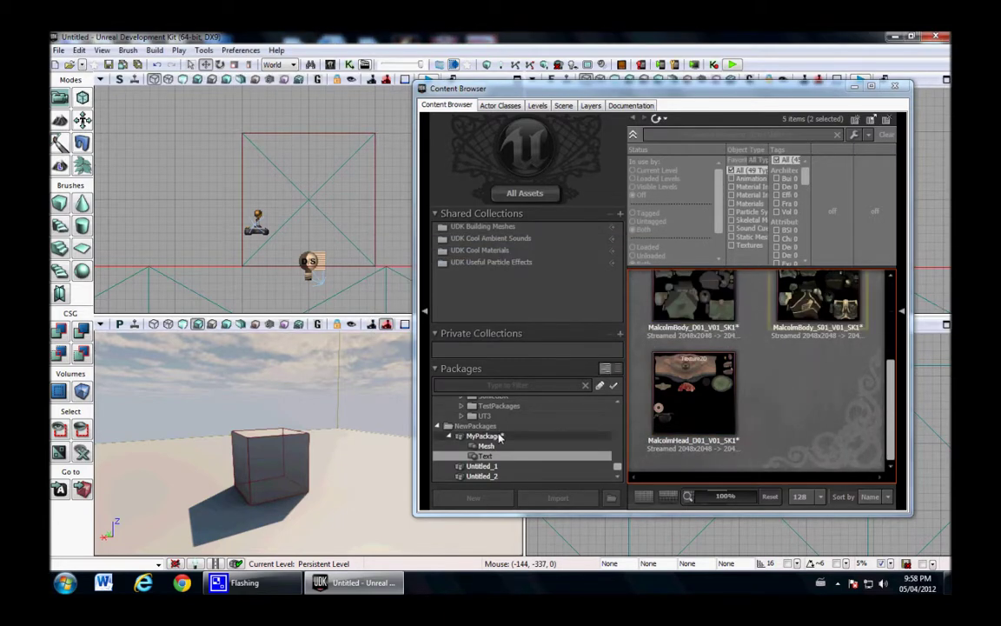
- Choose MalcolmArm_E01_V01_SK1.tga, MalcolmHead_E01_V01_SK1.tga and MalcolmBody_E01_V01_SK1.tga for import into MyPackage's Text group
{"action": "right_click", "coordinate": [487, 458]}
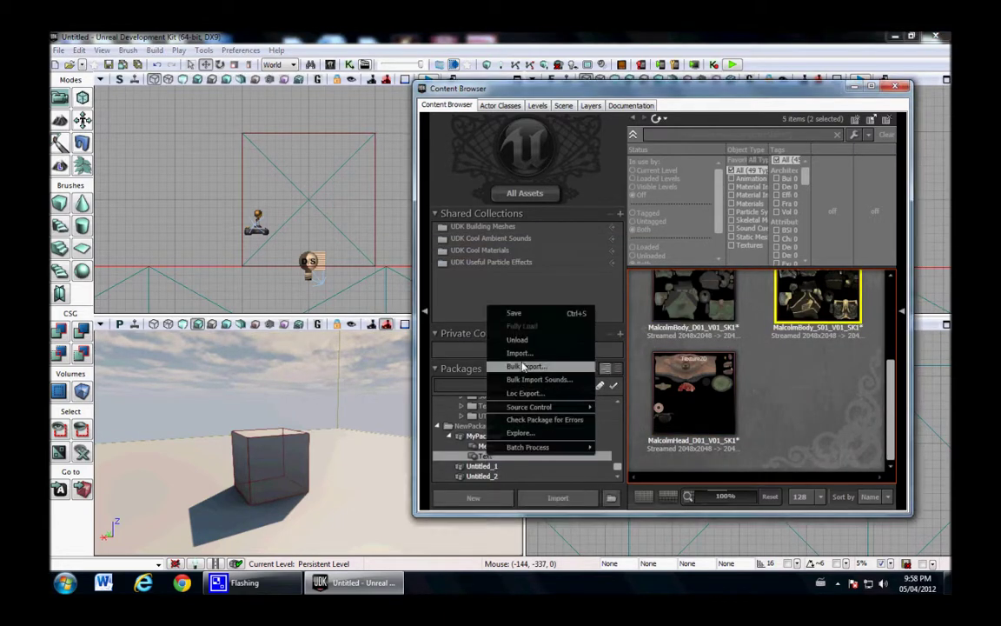
{"action": "left_click", "coordinate": [523, 357]}
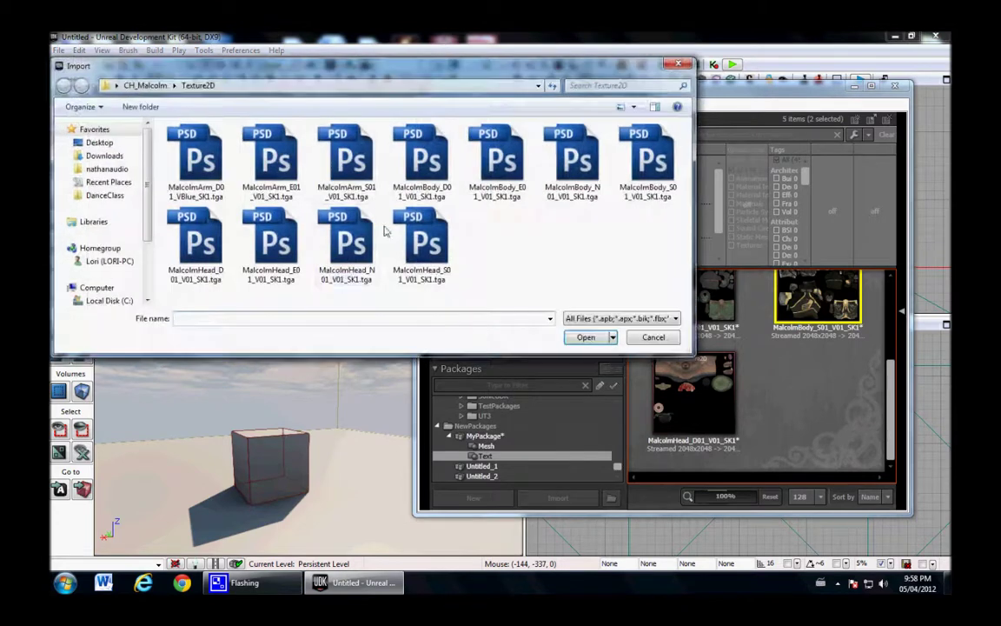
{"action": "left_click", "coordinate": [279, 167]}
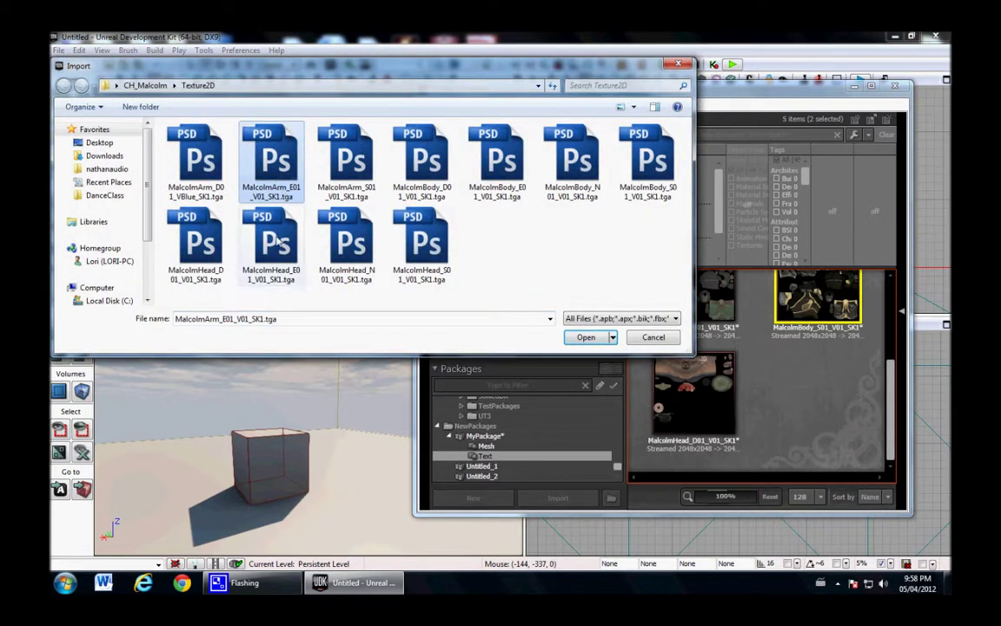
{"action": "left_click", "coordinate": [252, 216], "text": "ctrl"}
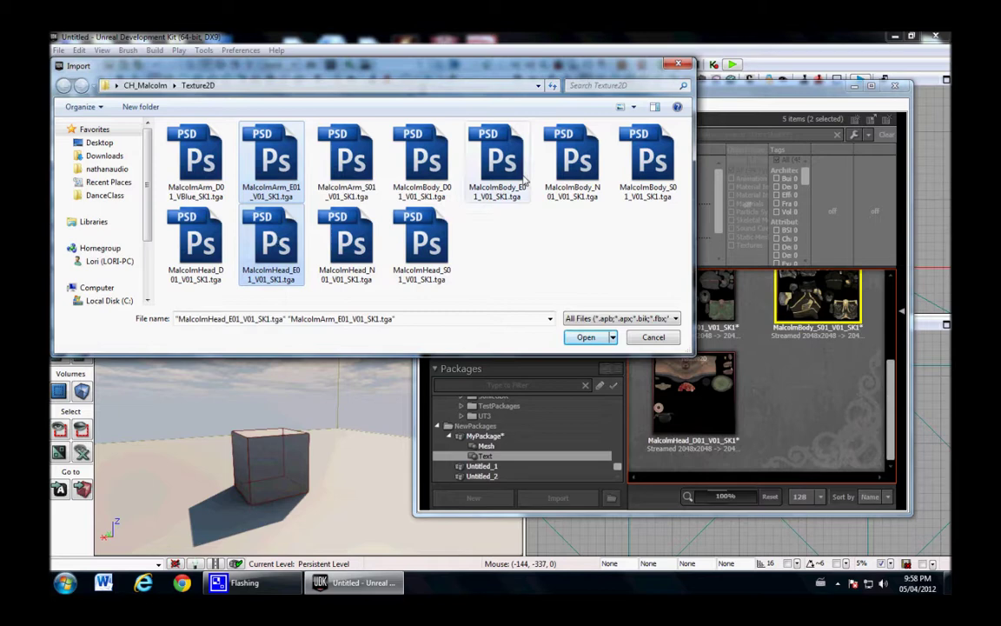
{"action": "left_click", "coordinate": [476, 165], "text": "ctrl"}
{"action": "left_click", "coordinate": [586, 337]}
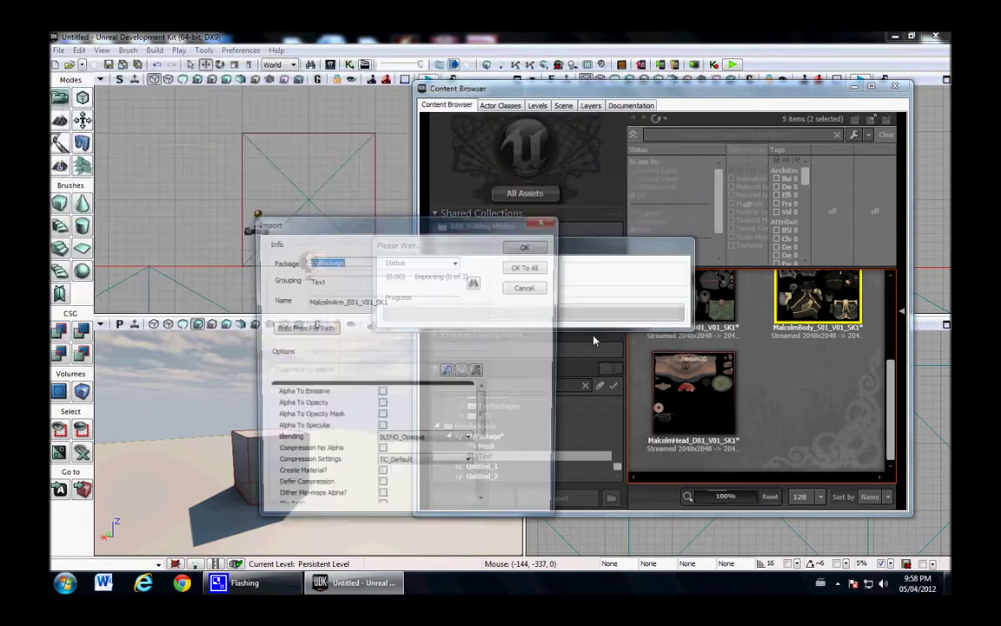
- Set LODGroup to TEXTUREGROUP_Character, enable RGBTo Emissive, and import all three E01 textures
{"action": "left_click_drag", "start_coordinate": [484, 404], "coordinate": [484, 450]}
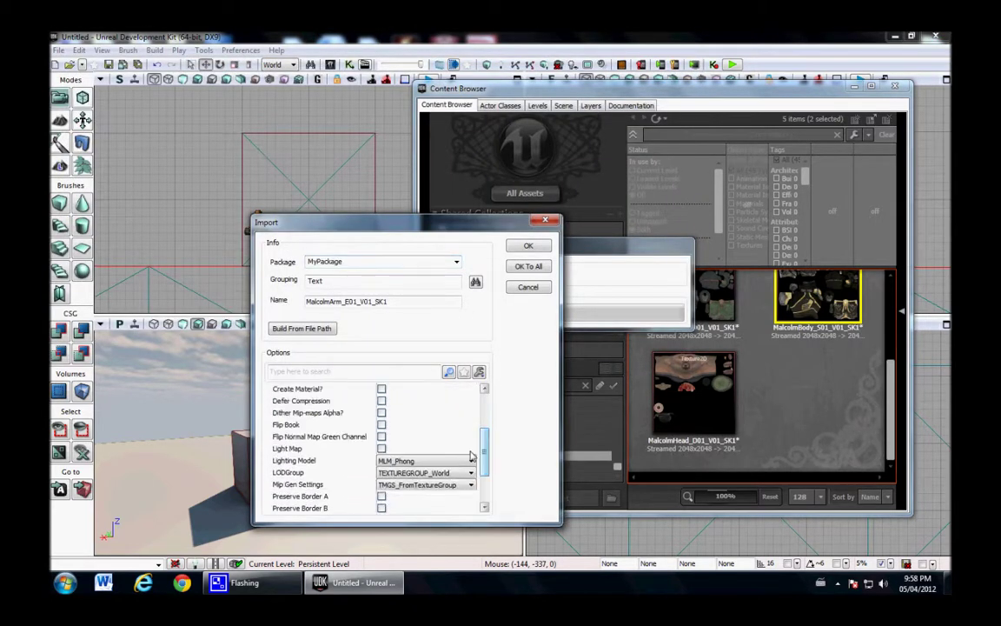
{"action": "left_click", "coordinate": [425, 472]}
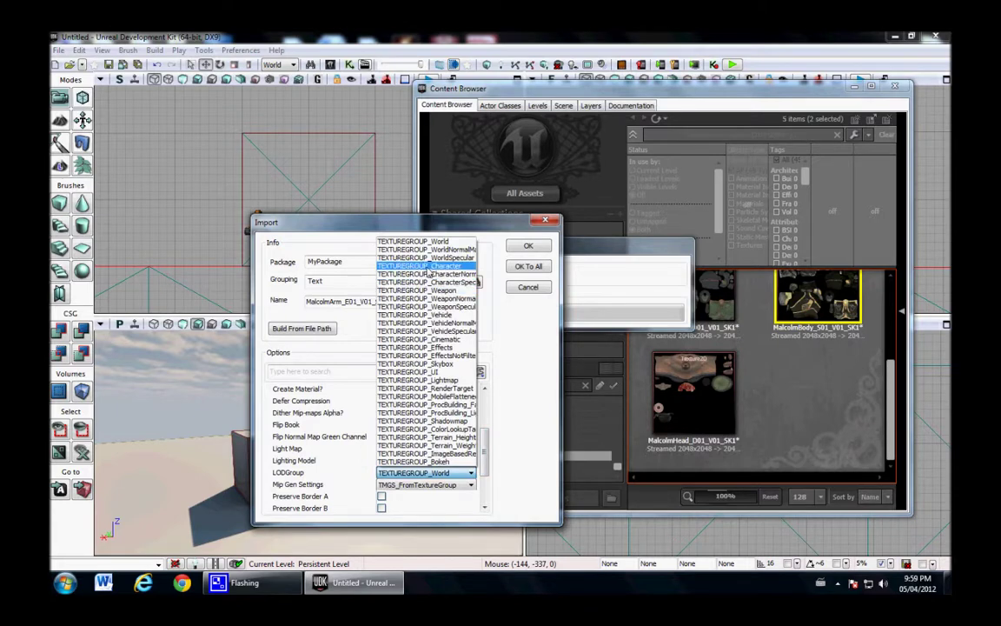
{"action": "left_click", "coordinate": [421, 265]}
{"action": "left_click_drag", "start_coordinate": [490, 463], "coordinate": [485, 497]}
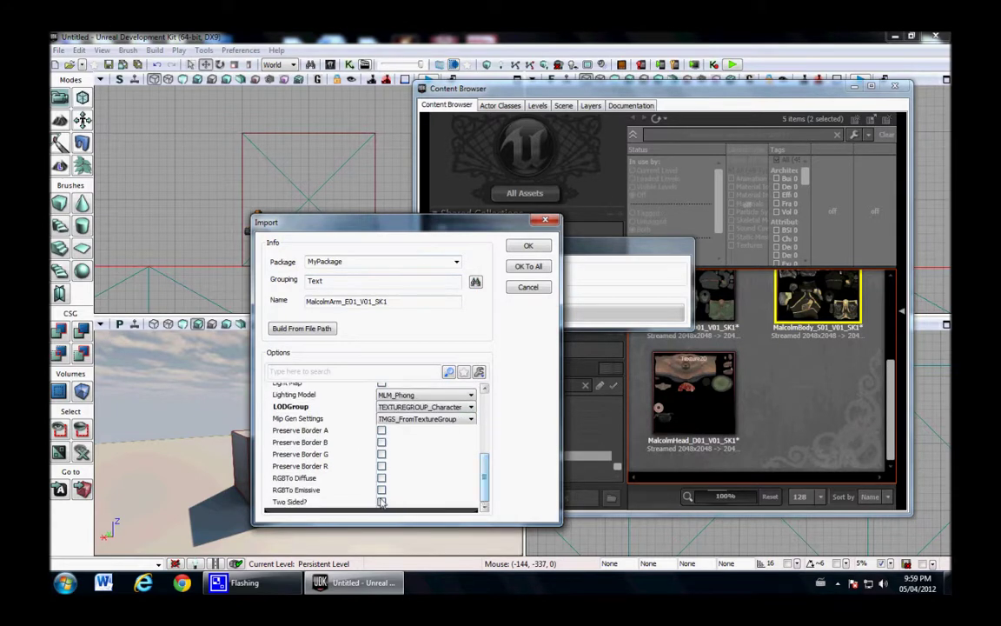
{"action": "left_click", "coordinate": [381, 490]}
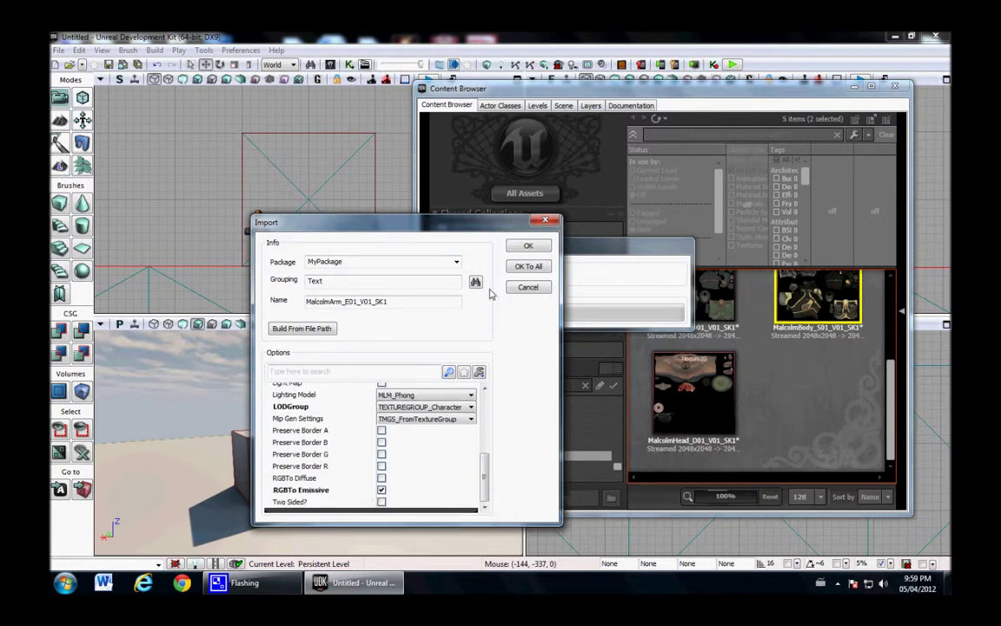
{"action": "left_click", "coordinate": [541, 268]}
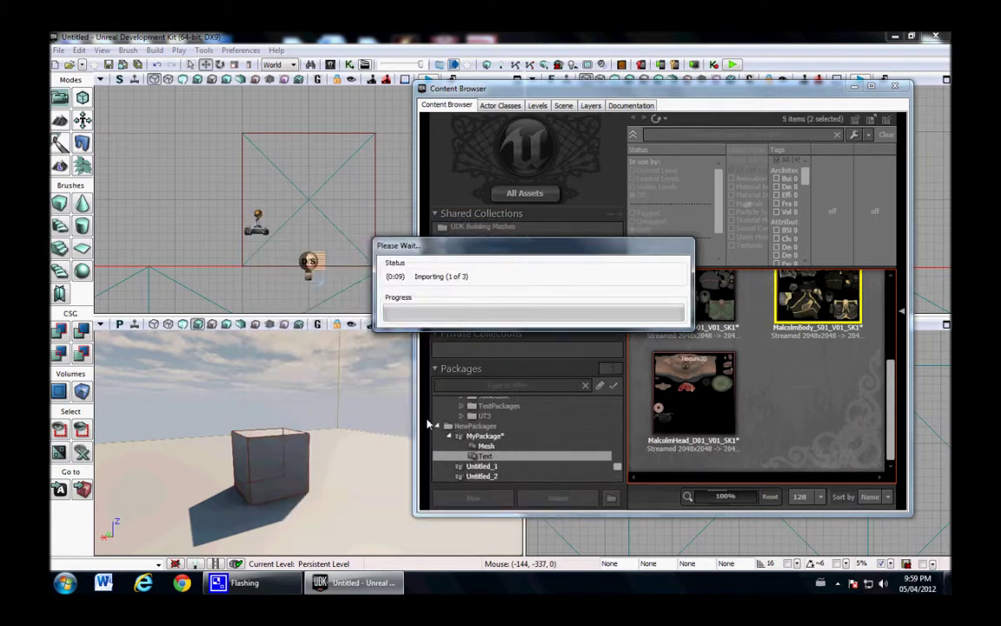
- Choose MalcolmBody_N01_V01_SK1.tga and MalcolmHead_N01_V01_SK1.tga for import into MyPackage's Text group
{"action": "right_click", "coordinate": [489, 457]}
{"action": "left_click", "coordinate": [513, 351]}
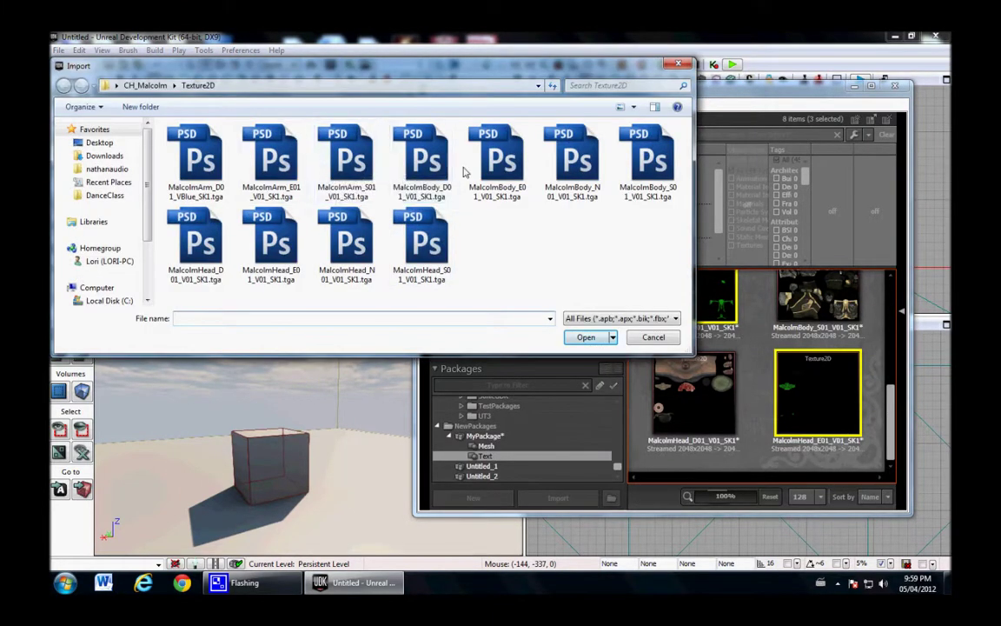
{"action": "left_click", "coordinate": [572, 159]}
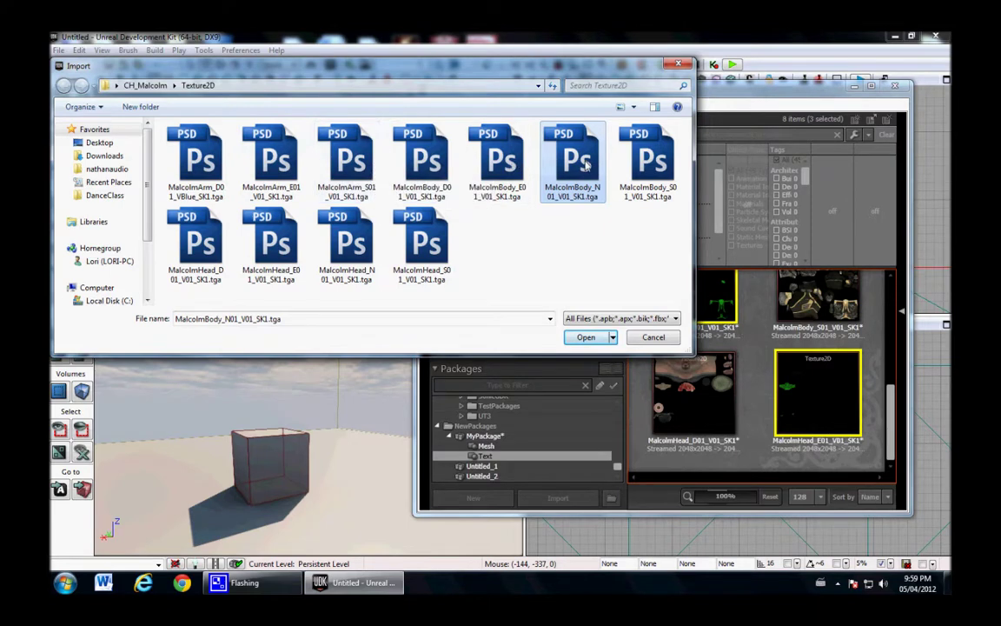
{"action": "left_click", "coordinate": [329, 214], "text": "ctrl"}
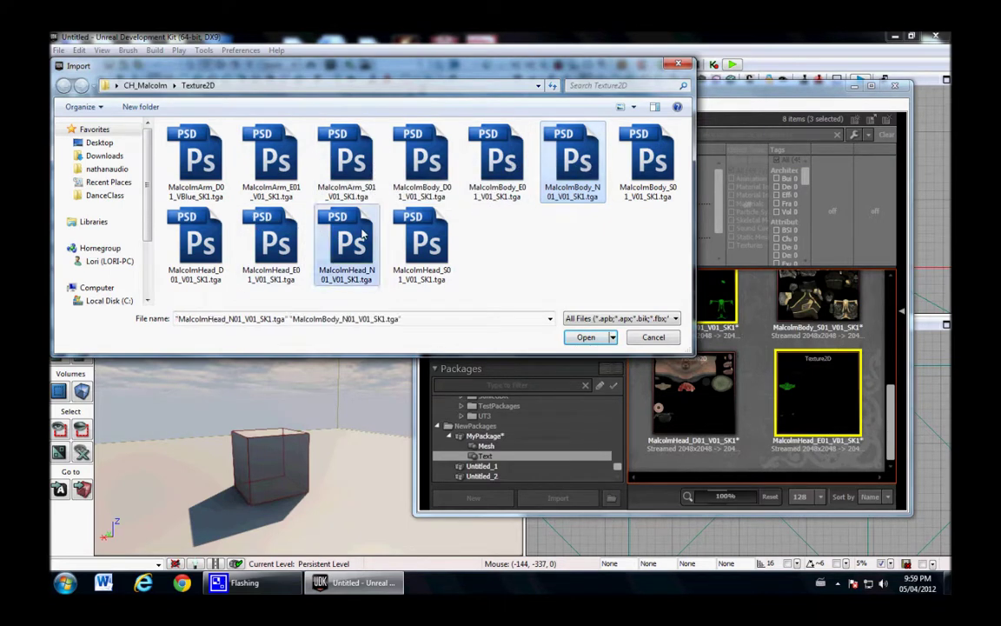
{"action": "left_click", "coordinate": [601, 341]}
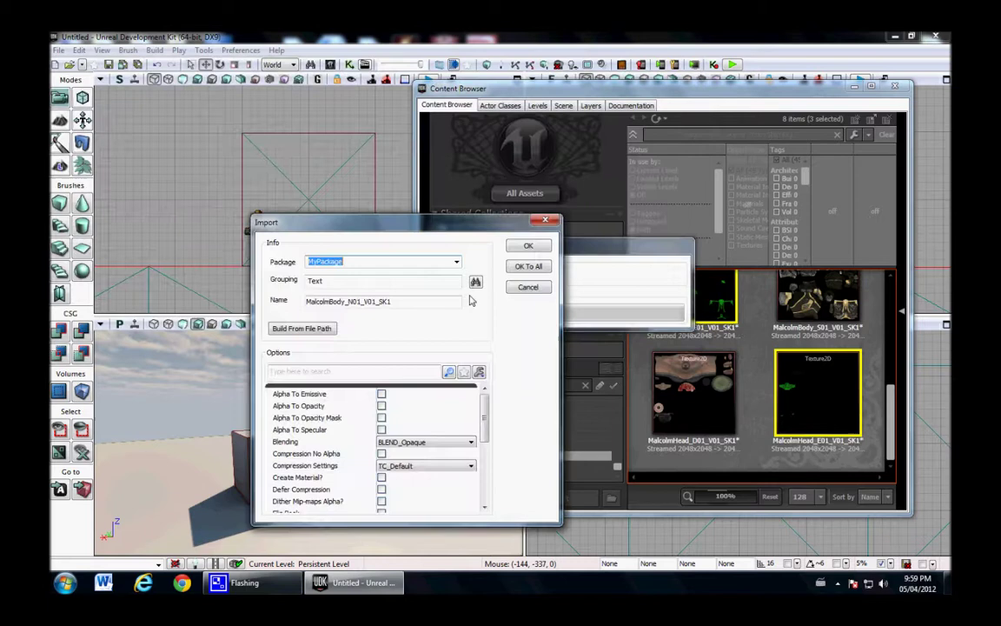
- Set LODGroup to TEXTUREGROUP_CharacterNormalMap and import both N01 textures
{"action": "scroll", "coordinate": [485, 430], "scroll_direction": "down", "scroll_amount": 2}
{"action": "scroll", "coordinate": [485, 430], "scroll_direction": "down", "scroll_amount": 2}
{"action": "left_click", "coordinate": [425, 468]}
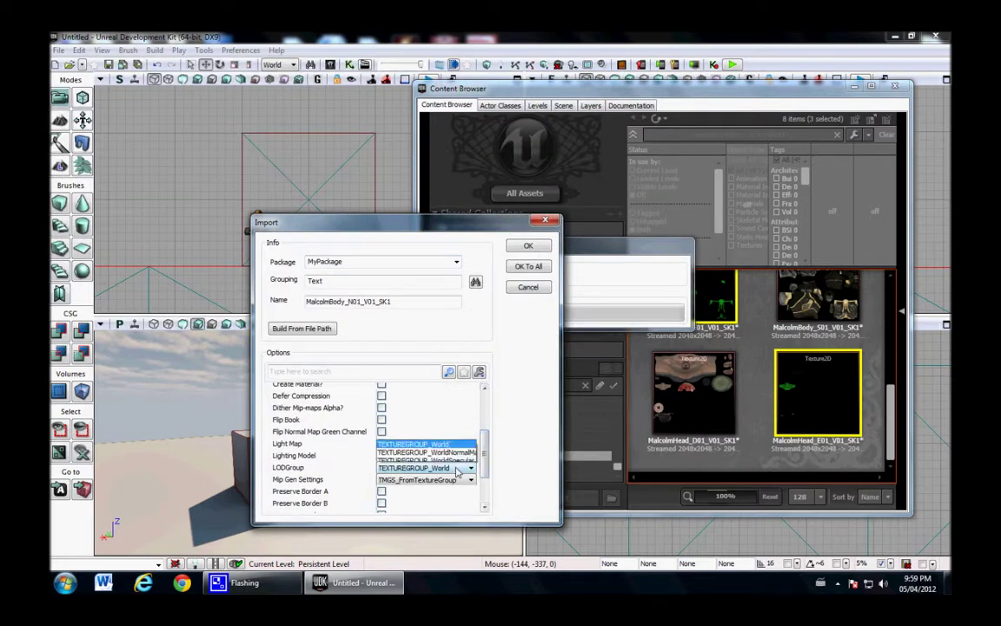
{"action": "left_click", "coordinate": [450, 270]}
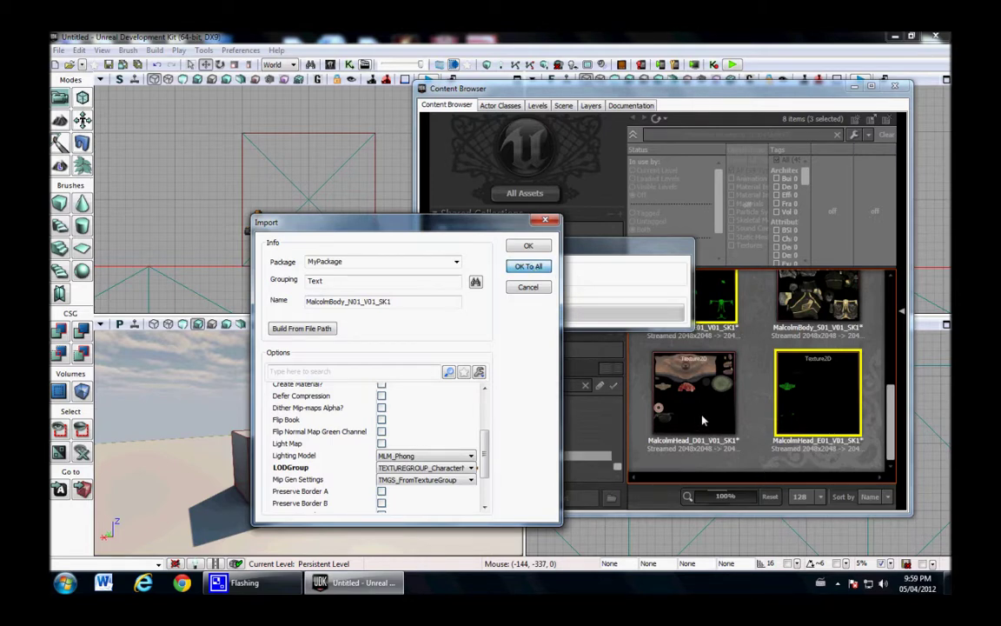
{"action": "key", "text": "Return"}
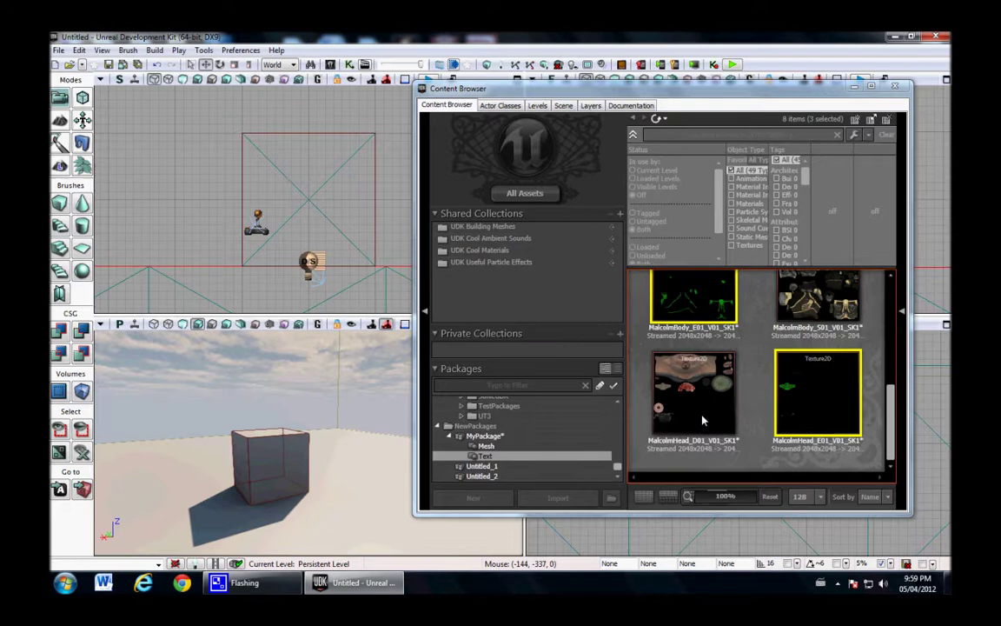
- Create a new Material named MalcolmHead_Mat in MyPackage under the grouping "Mat"
{"action": "right_click", "coordinate": [489, 459]}
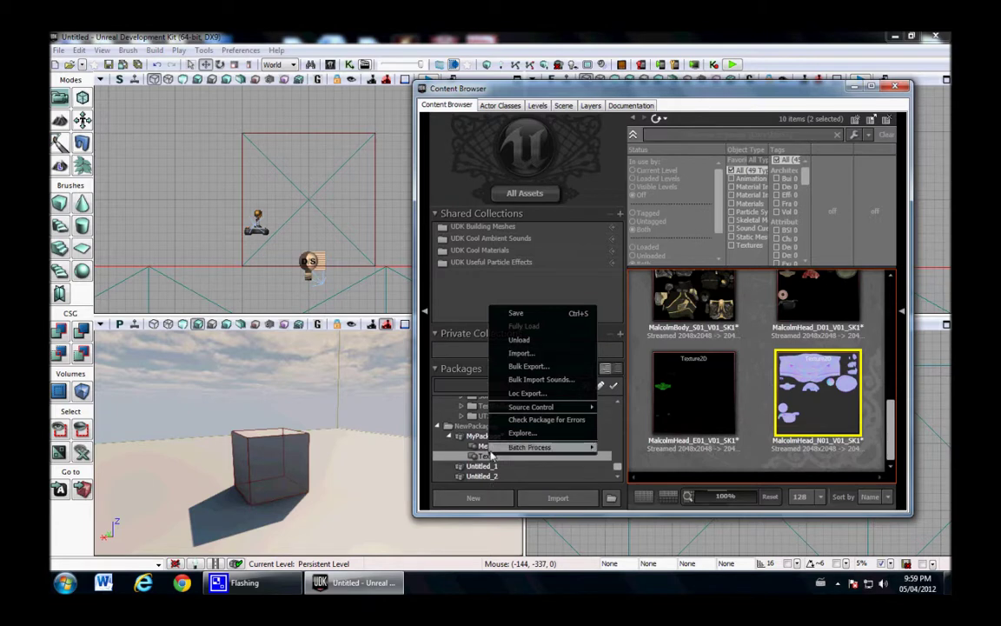
{"action": "key", "text": "Escape"}
{"action": "right_click", "coordinate": [762, 369]}
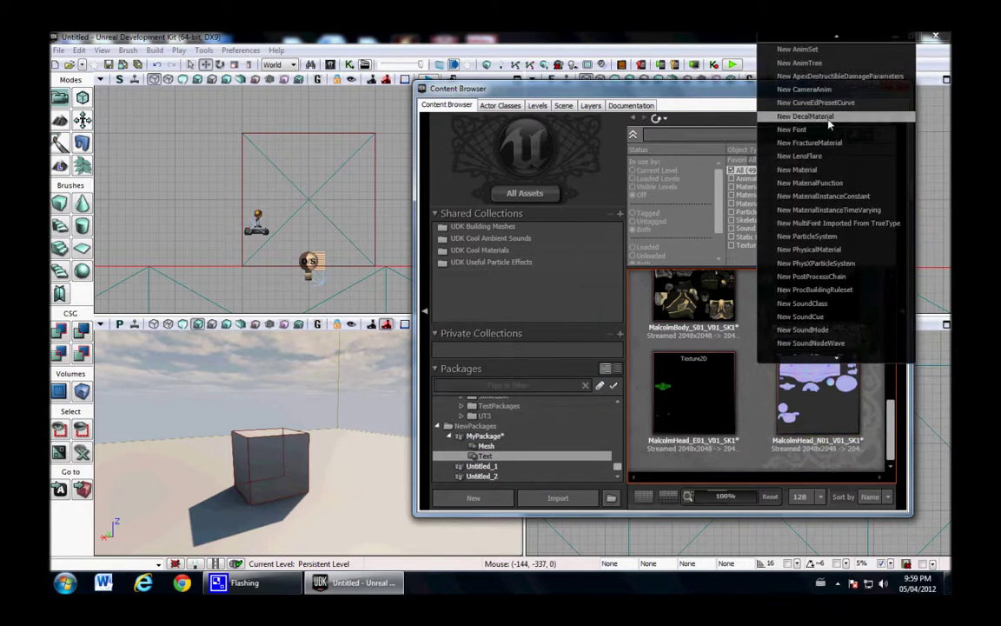
{"action": "left_click", "coordinate": [809, 173]}
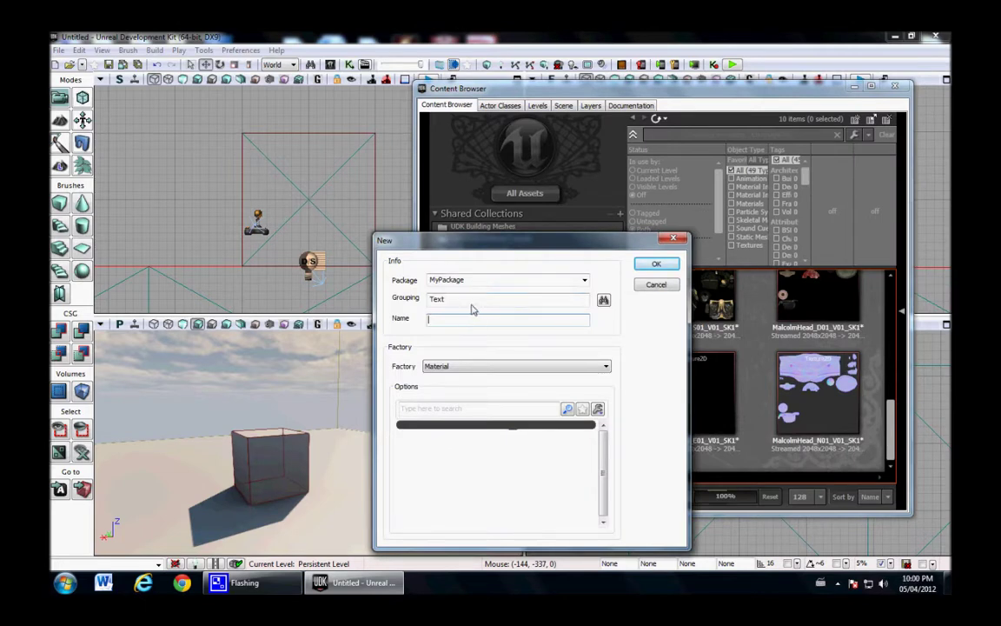
{"action": "key", "text": "shift+Tab"}
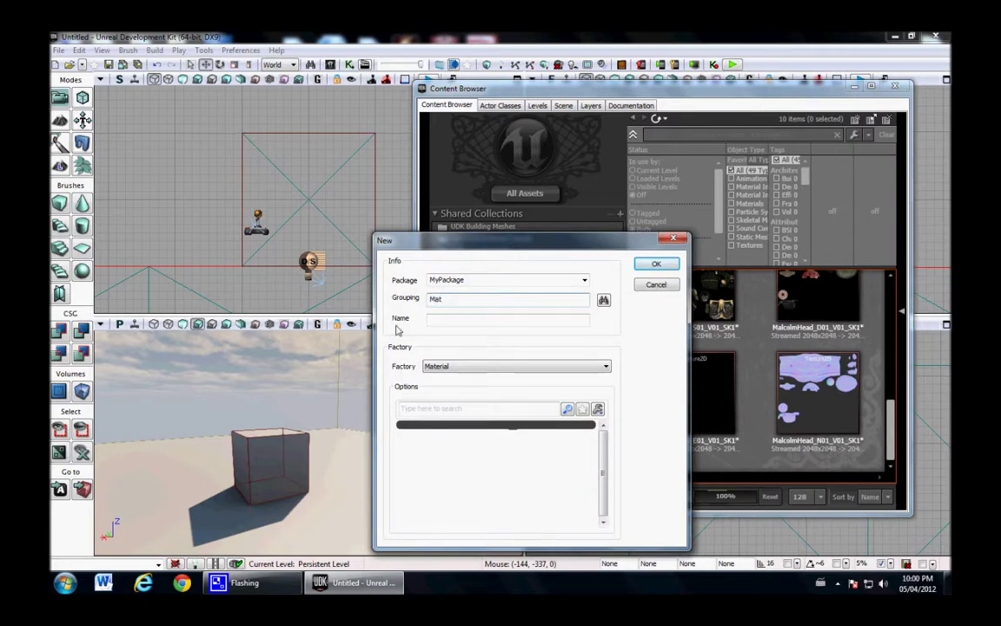
{"action": "left_click", "coordinate": [463, 322]}
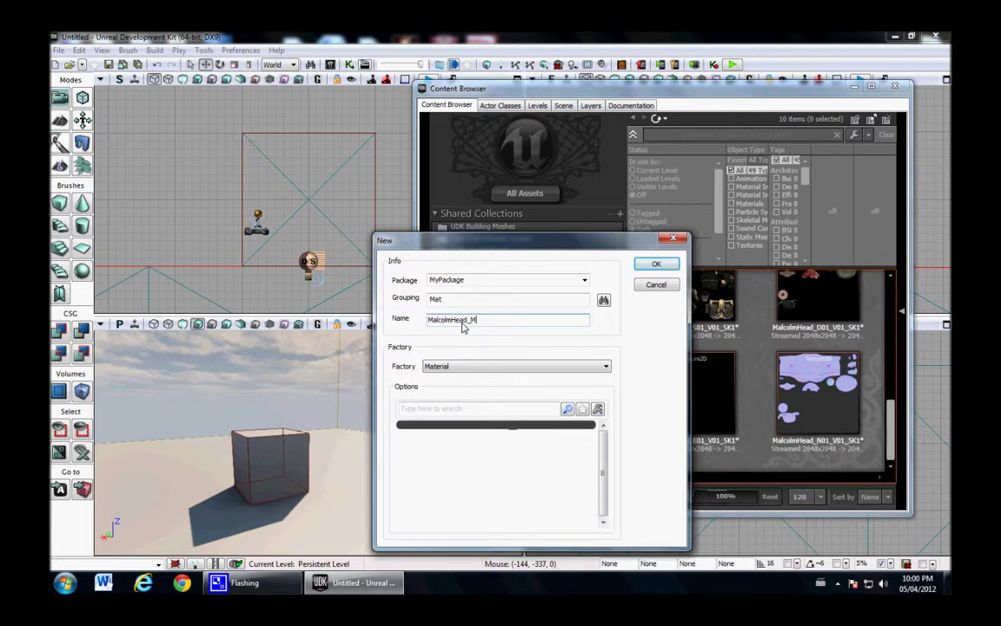
{"action": "left_click", "coordinate": [658, 267]}
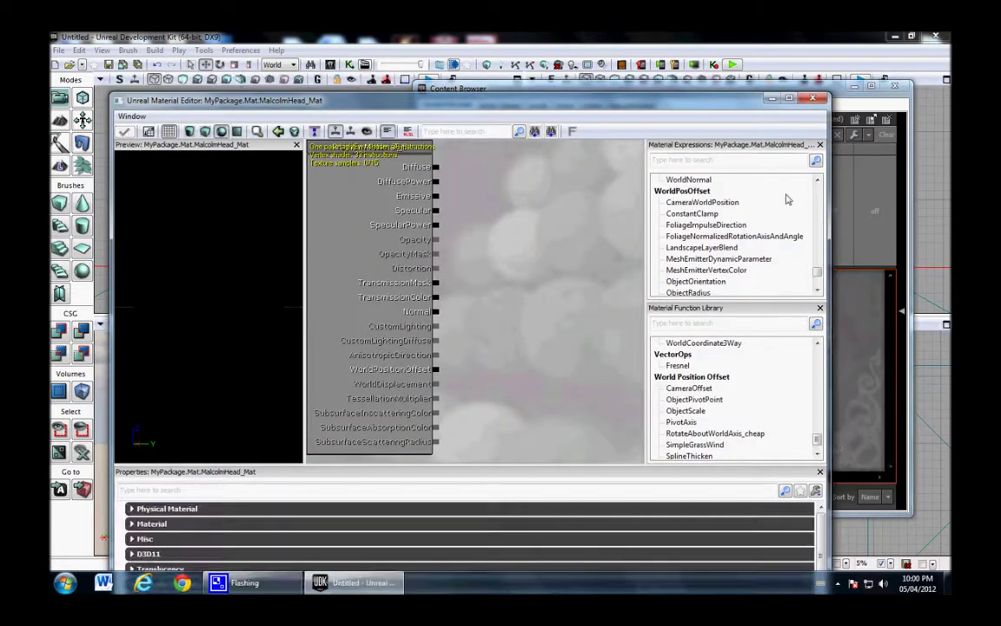
- Add a Texture Sample of MalcolmHead_N01_V01_SK1 from the Text group to the MalcolmHead_Mat graph
{"action": "left_click", "coordinate": [866, 346]}
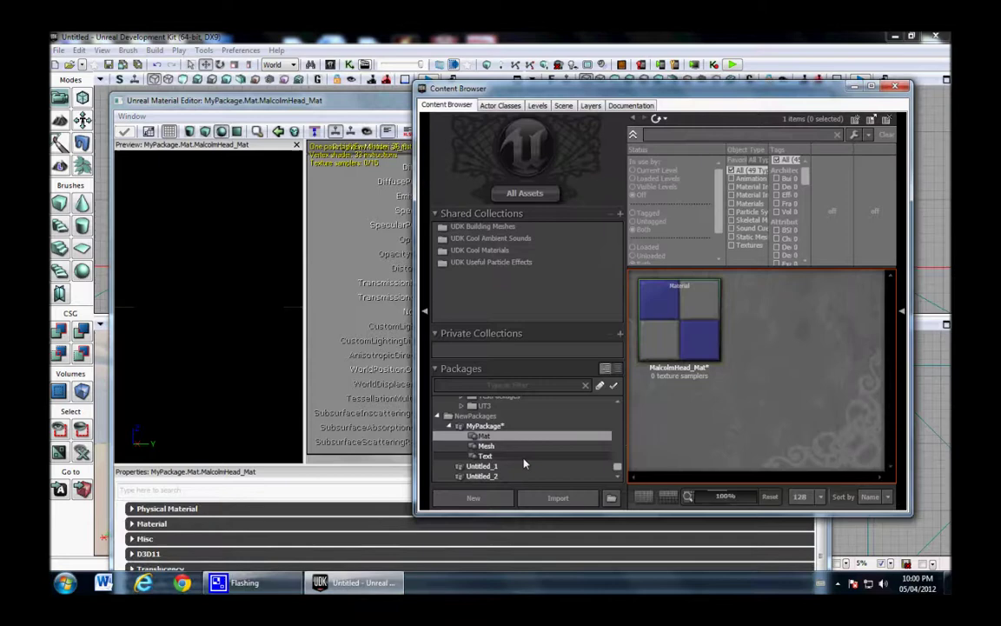
{"action": "left_click", "coordinate": [523, 456]}
{"action": "left_click", "coordinate": [780, 369]}
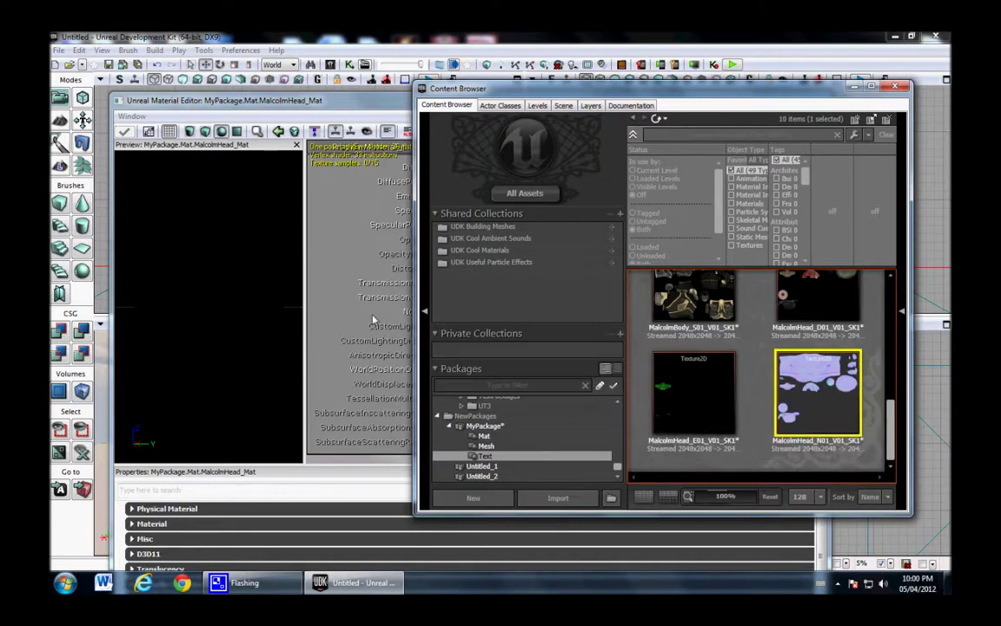
{"action": "left_click", "coordinate": [338, 287]}
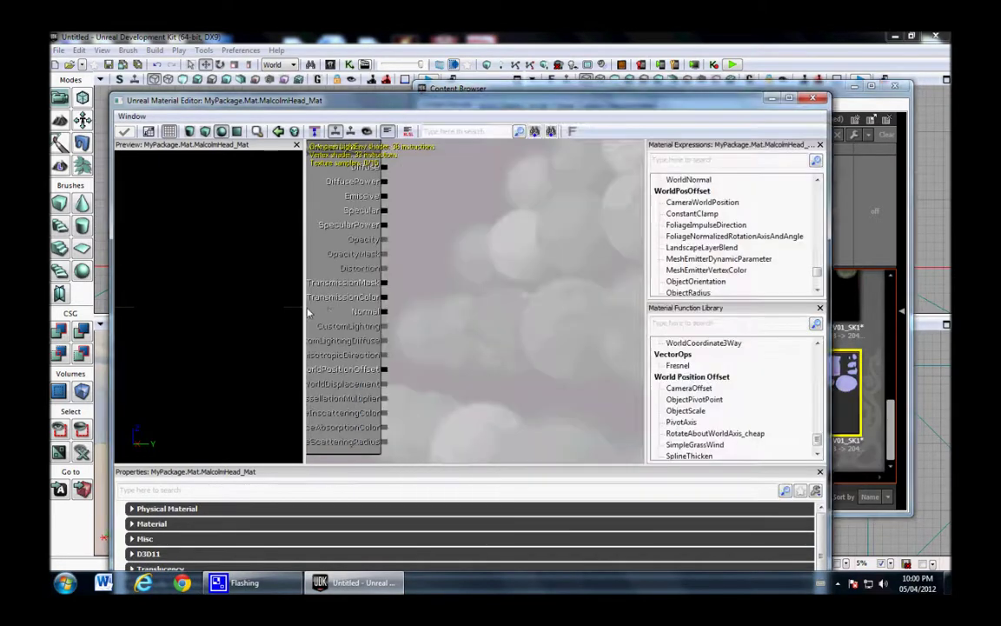
{"action": "key", "text": "t"}
{"action": "left_click", "coordinate": [441, 282]}
- Add a Texture Sample of MalcolmHead_E01_V01_SK1 connected to Emissive, and connect the N01 sample to Normal
{"action": "left_click", "coordinate": [879, 381]}
{"action": "left_click", "coordinate": [693, 395]}
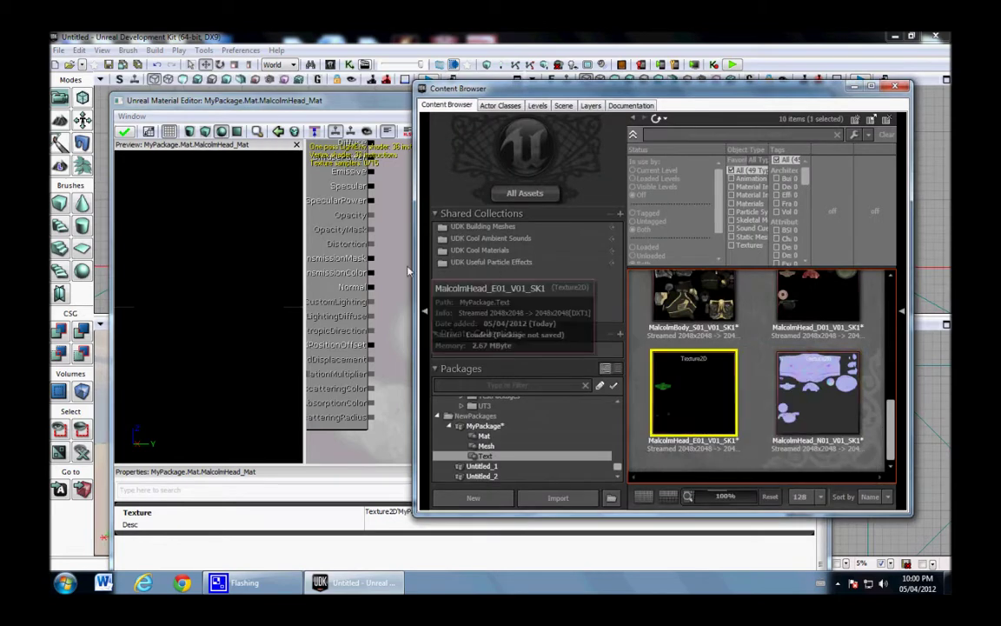
{"action": "left_click", "coordinate": [383, 244]}
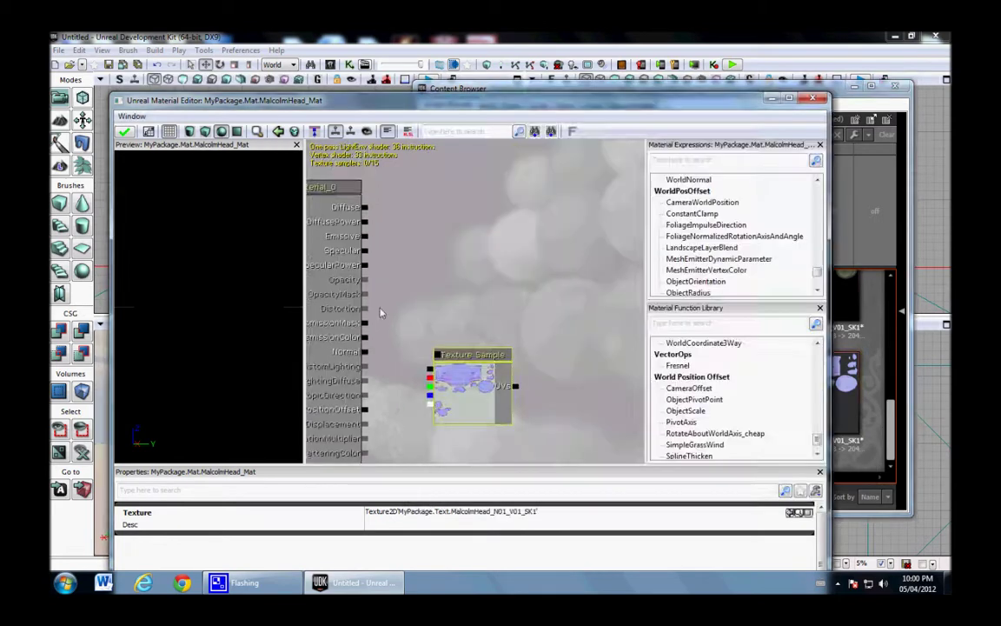
{"action": "left_click", "coordinate": [452, 225]}
{"action": "left_click_drag", "start_coordinate": [367, 242], "coordinate": [448, 243]}
{"action": "left_click_drag", "start_coordinate": [366, 355], "coordinate": [429, 376]}
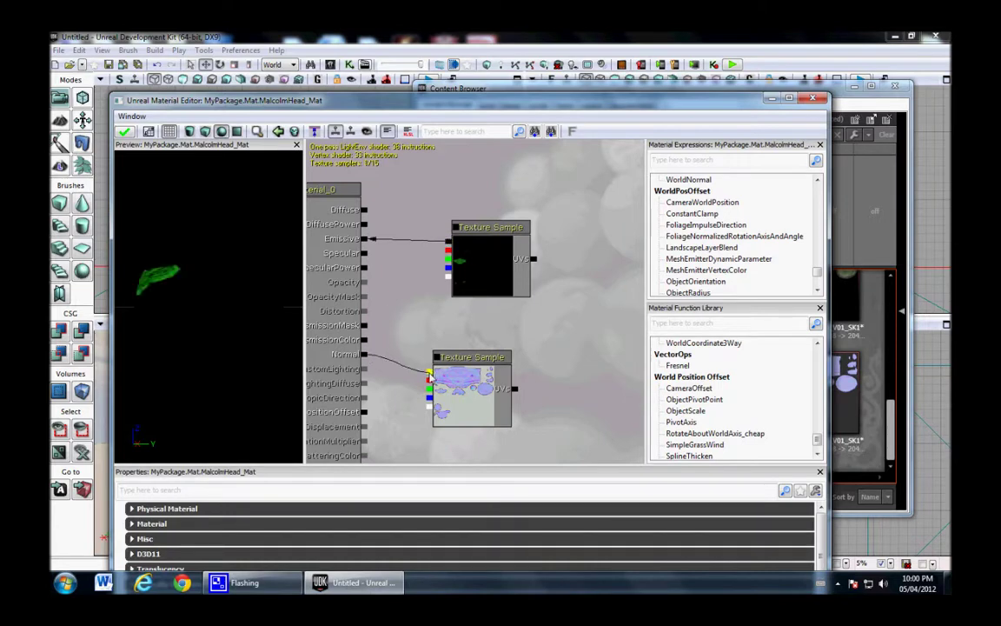
- Add a Texture Sample of MalcolmHead_D01_V01_SK1 above the emissive sample and connect it to the material's Diffuse input
{"action": "left_click", "coordinate": [476, 397]}
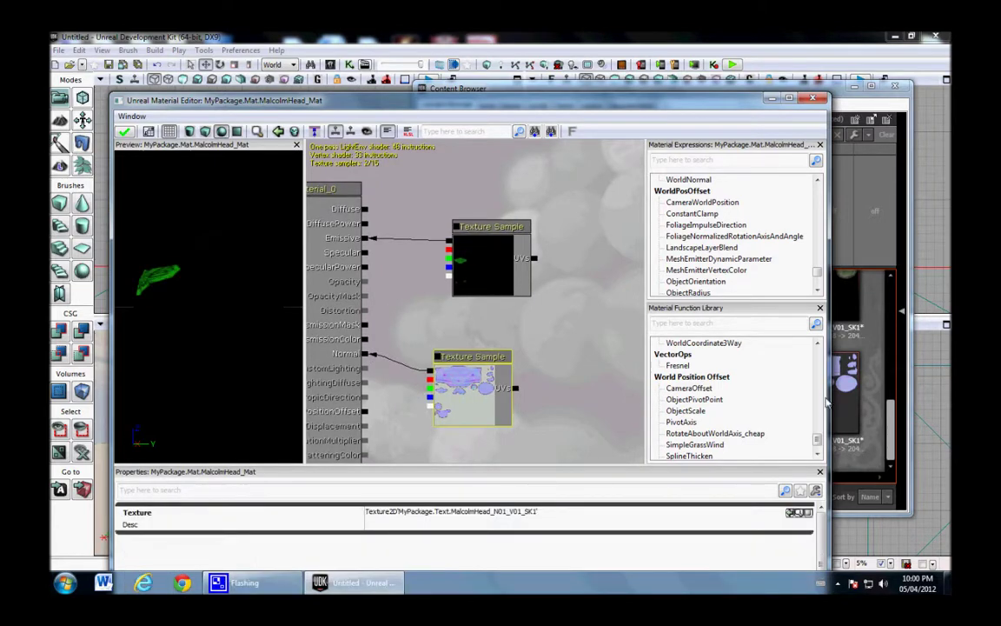
{"action": "left_click", "coordinate": [870, 388]}
{"action": "scroll", "coordinate": [743, 374], "scroll_direction": "up", "scroll_amount": 4}
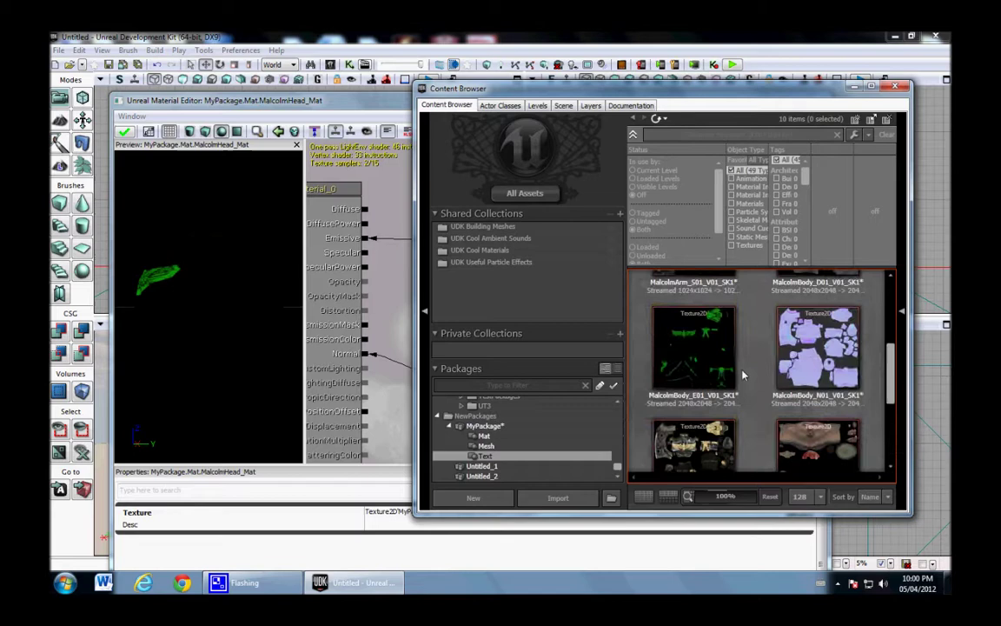
{"action": "scroll", "coordinate": [730, 348], "scroll_direction": "up", "scroll_amount": 5}
{"action": "scroll", "coordinate": [765, 381], "scroll_direction": "down", "scroll_amount": 3}
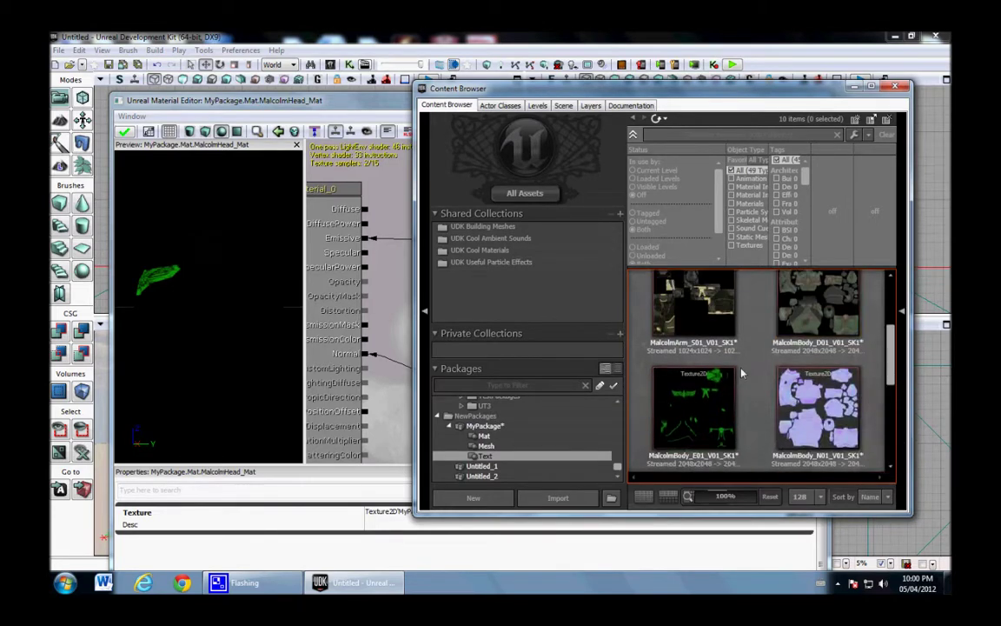
{"action": "scroll", "coordinate": [742, 374], "scroll_direction": "down", "scroll_amount": 2}
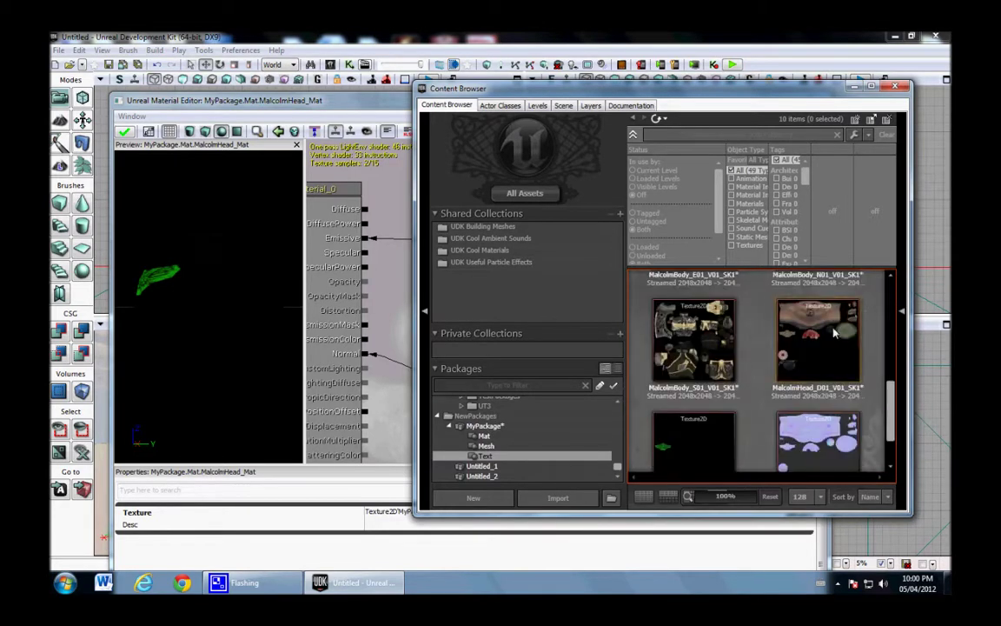
{"action": "left_click", "coordinate": [834, 333]}
{"action": "left_click", "coordinate": [401, 345]}
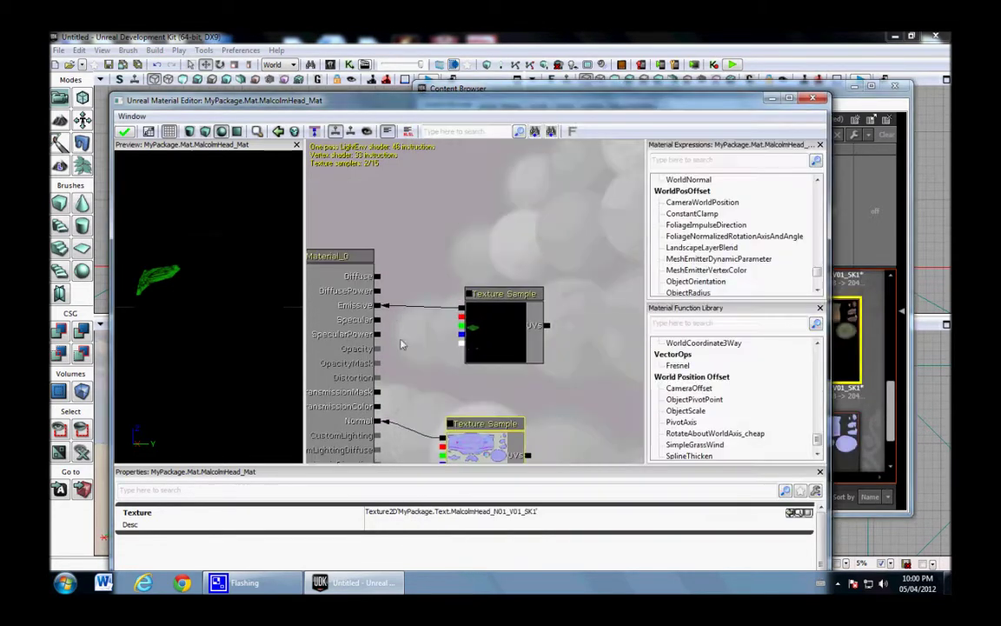
{"action": "left_click", "coordinate": [459, 201]}
{"action": "left_click_drag", "start_coordinate": [377, 276], "coordinate": [500, 225]}
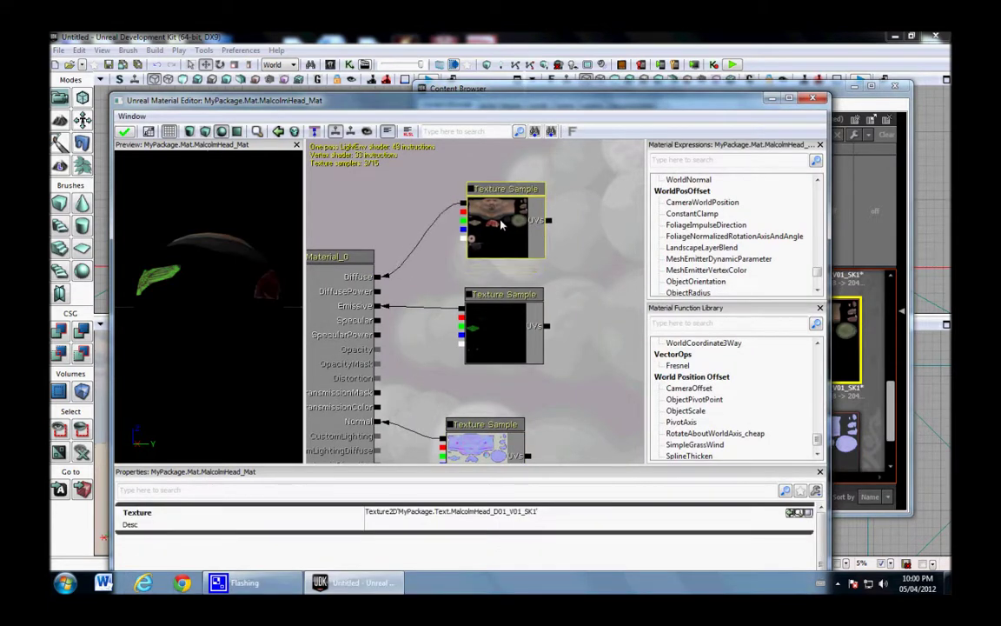
- Apply the MalcolmHead_Mat changes, inspect the material preview from several sides, and return to the package's Mat group
{"action": "left_click_drag", "start_coordinate": [228, 282], "coordinate": [254, 289]}
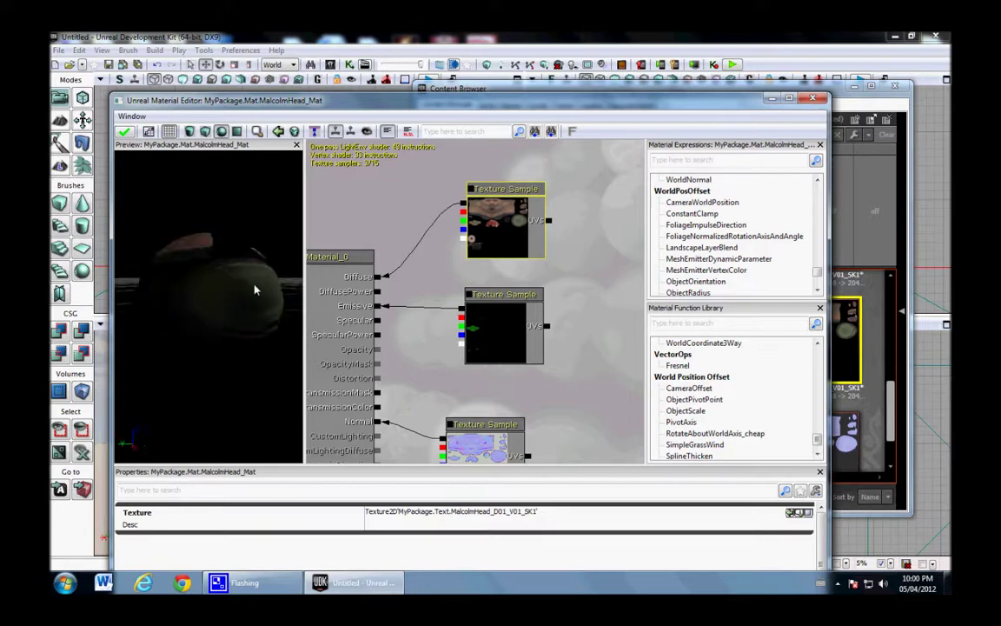
{"action": "left_click", "coordinate": [125, 131]}
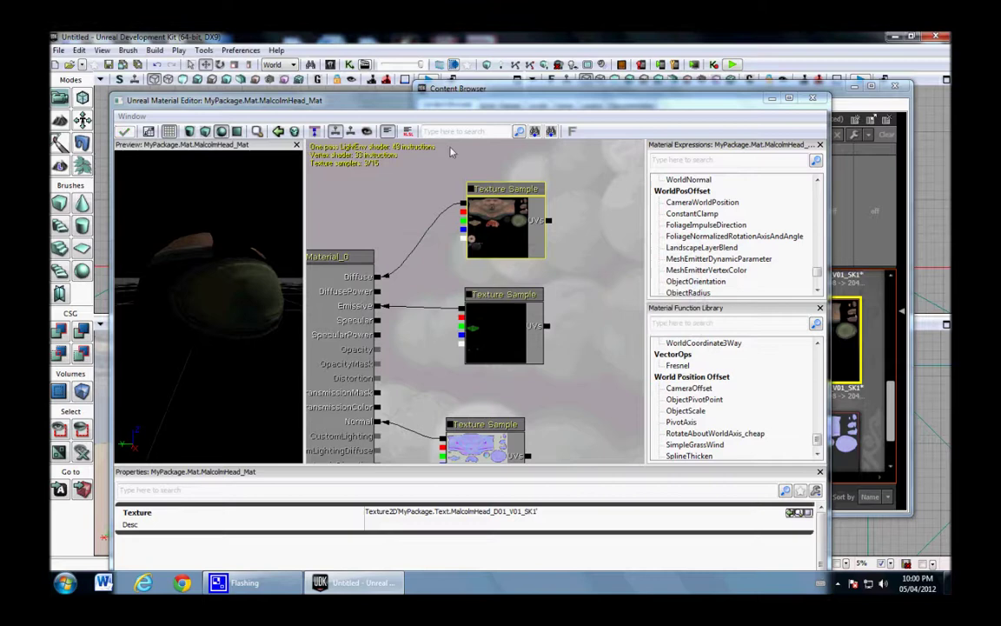
{"action": "left_click_drag", "start_coordinate": [245, 273], "coordinate": [383, 310]}
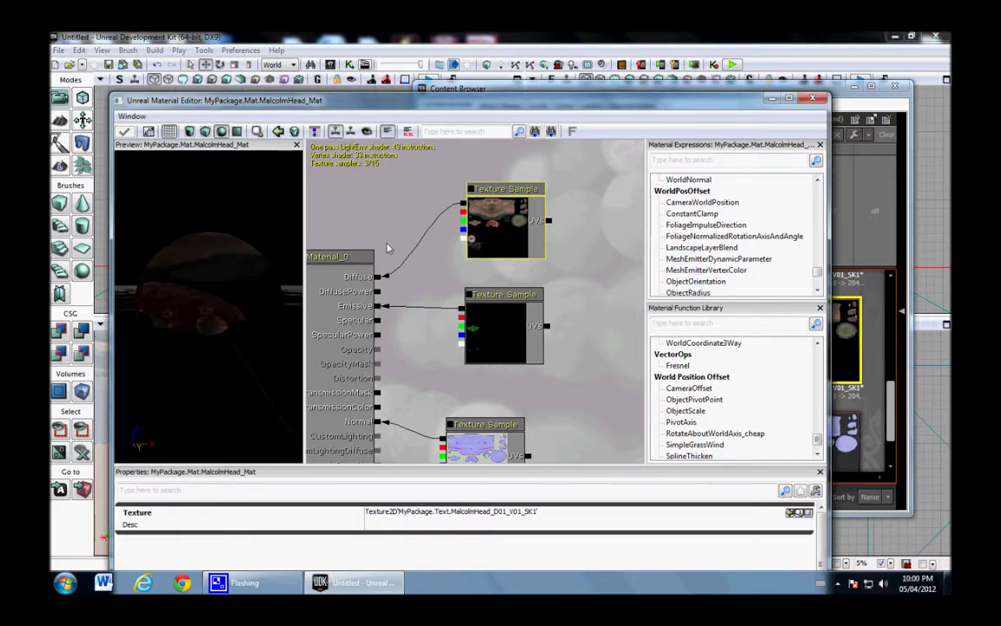
{"action": "left_click", "coordinate": [819, 100]}
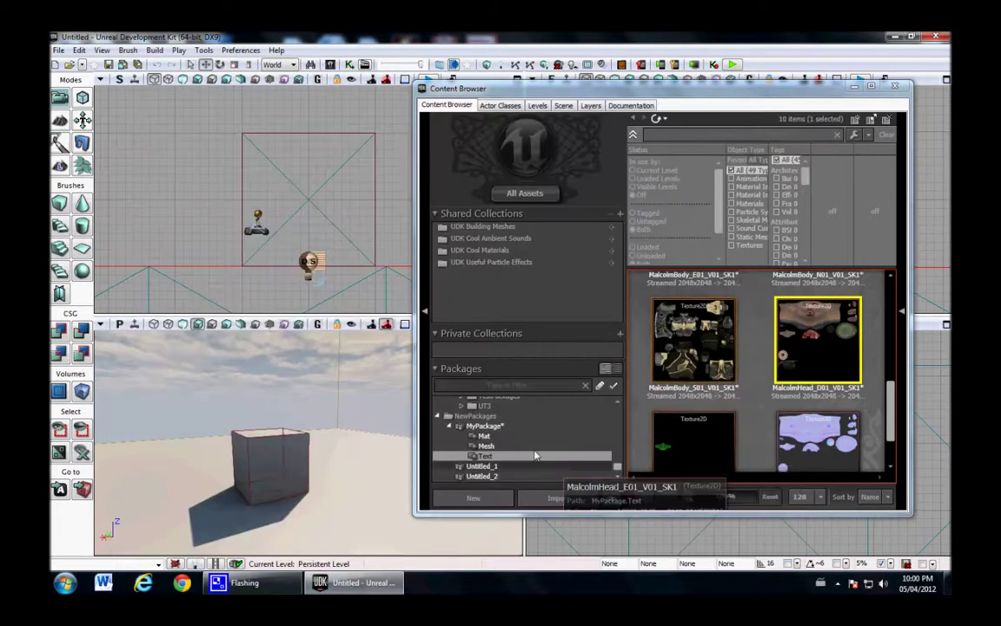
{"action": "left_click", "coordinate": [500, 436]}
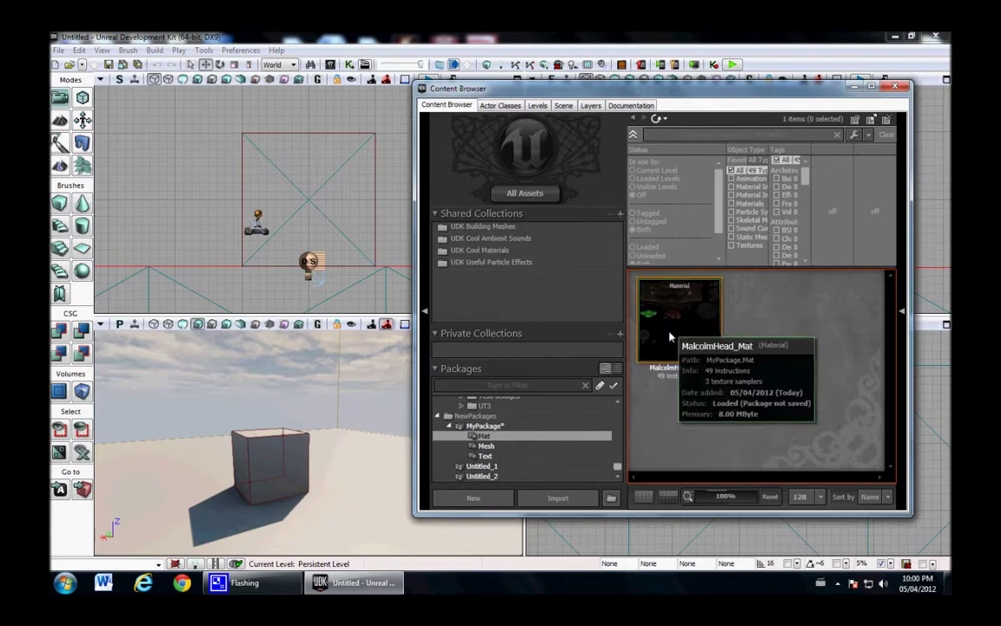
- Check the name prefix of the MalcolmBody_E01_V01_SK1 texture through its Move/Rename dialog and cancel without renaming
{"action": "left_click", "coordinate": [486, 446]}
{"action": "left_click", "coordinate": [539, 454]}
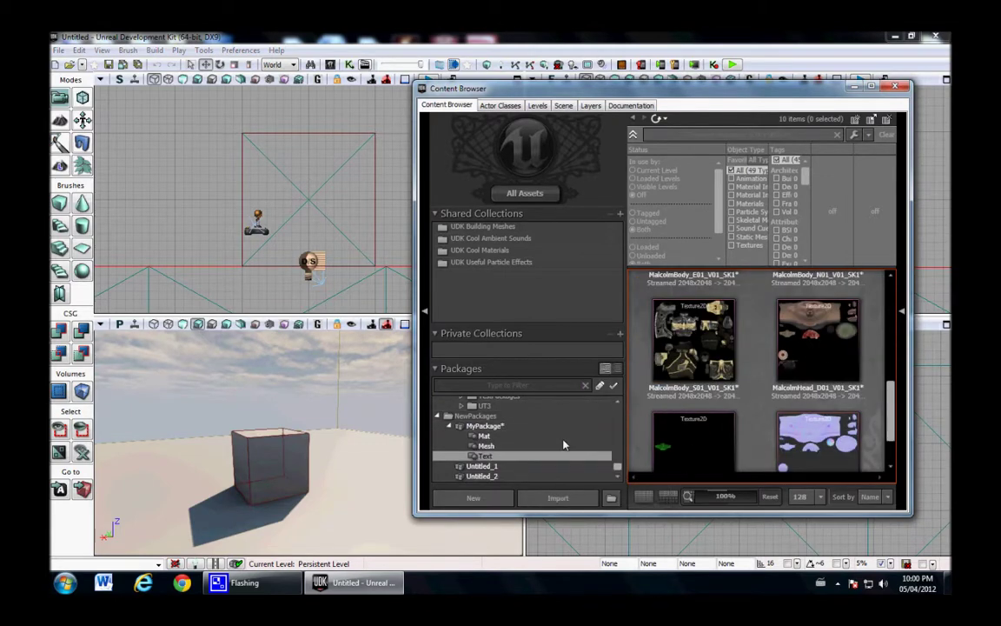
{"action": "scroll", "coordinate": [739, 402], "scroll_direction": "up", "scroll_amount": 2}
{"action": "scroll", "coordinate": [739, 401], "scroll_direction": "up", "scroll_amount": 1}
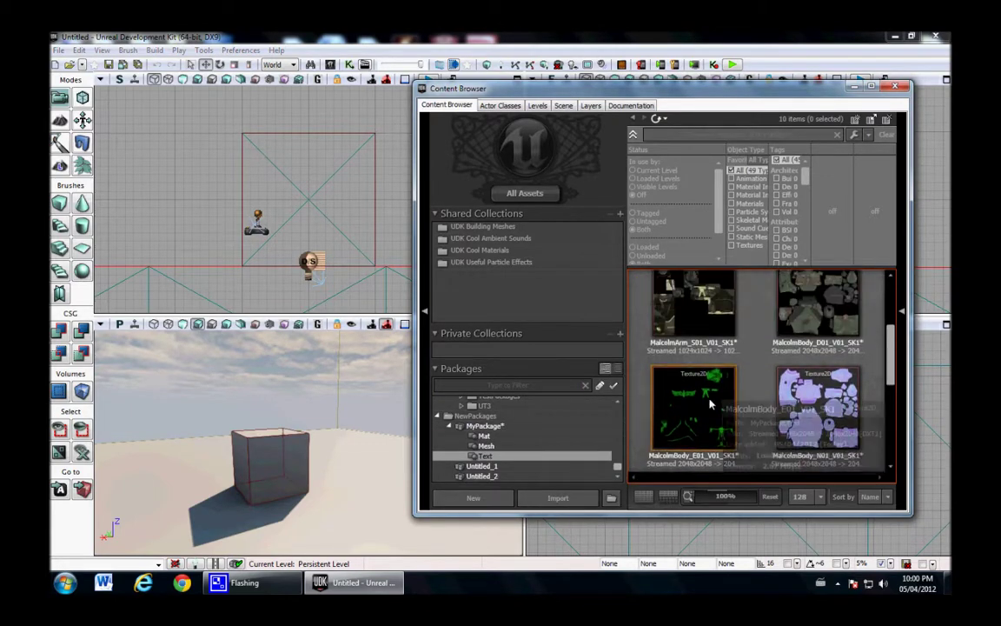
{"action": "left_click", "coordinate": [695, 415]}
{"action": "right_click", "coordinate": [696, 416]}
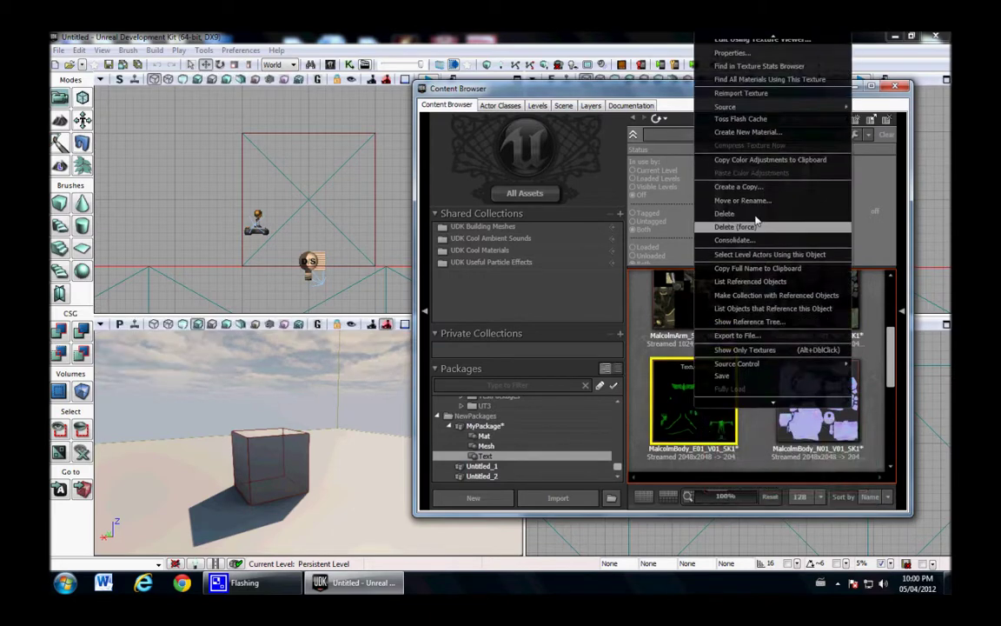
{"action": "left_click", "coordinate": [735, 203]}
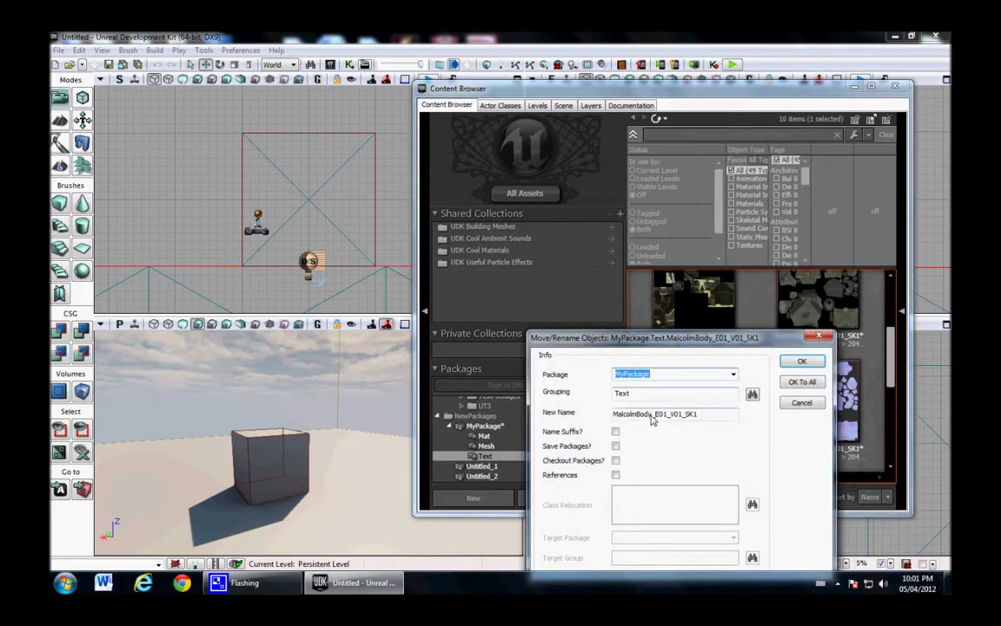
{"action": "left_click_drag", "start_coordinate": [652, 415], "coordinate": [595, 415]}
{"action": "left_click", "coordinate": [816, 406]}
- Start creating a new Material in MyPackage under the Mat grouping
{"action": "left_click", "coordinate": [483, 435]}
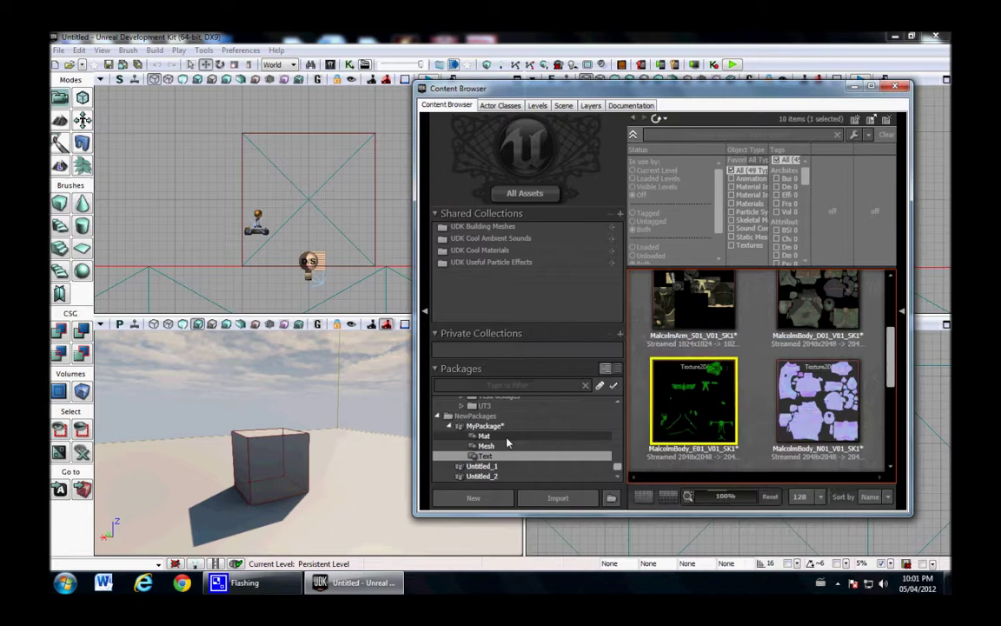
{"action": "right_click", "coordinate": [735, 381]}
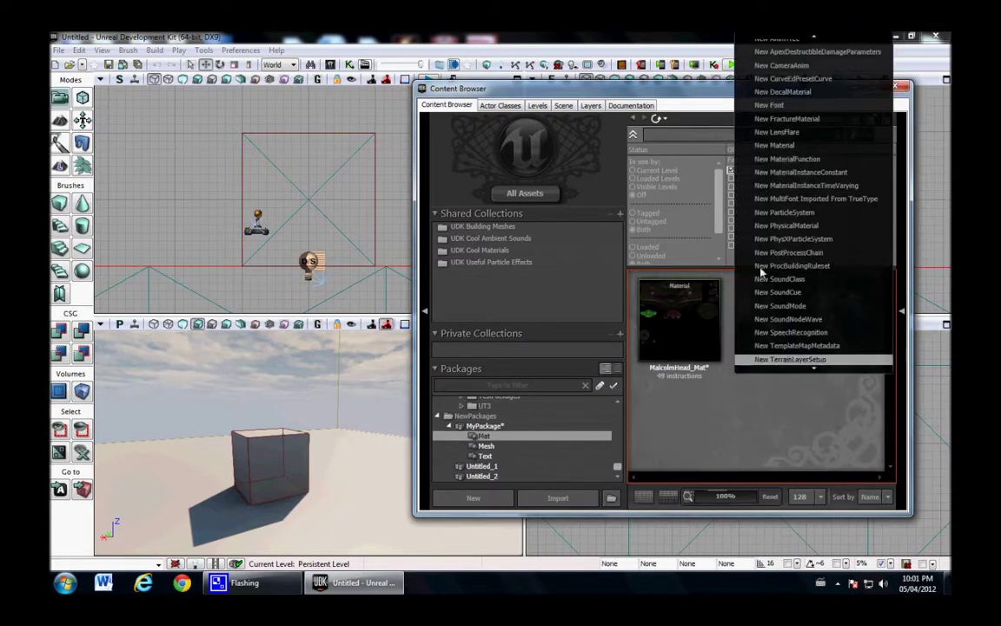
{"action": "left_click", "coordinate": [768, 145]}
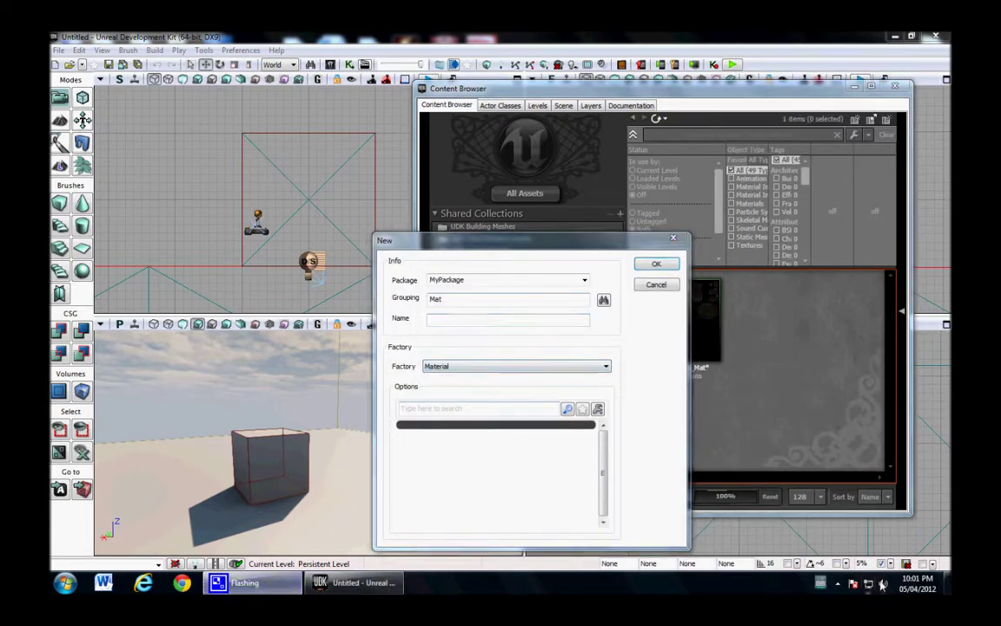
{"action": "left_click", "coordinate": [838, 583]}
{"action": "left_click", "coordinate": [817, 499]}
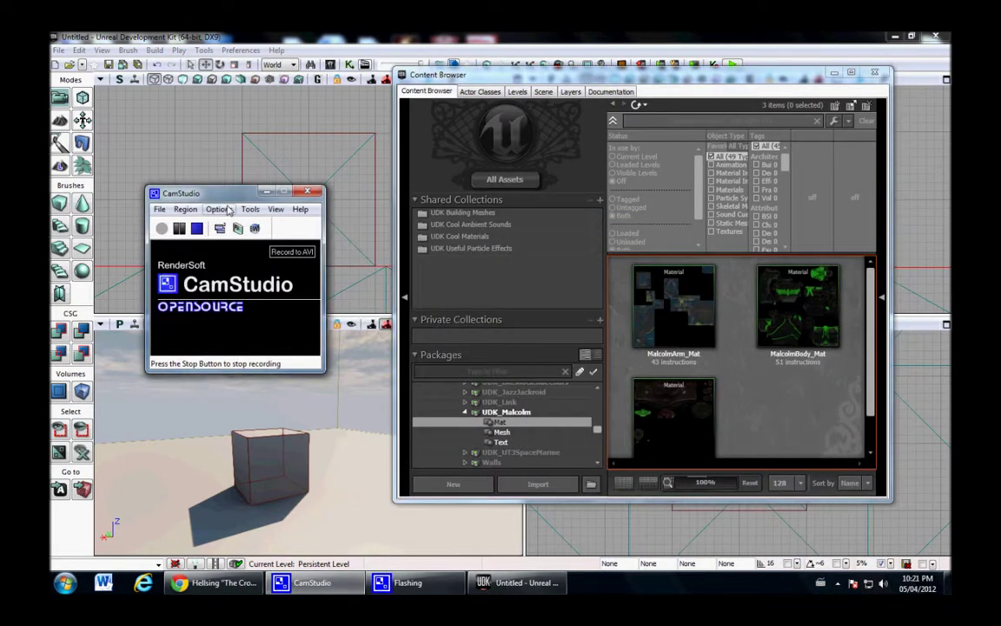
- Open MalcolmArm_Mat from UDK_Malcolm's Mat group and review the textures of its specular and diffuse samples
{"action": "left_click", "coordinate": [788, 402]}
{"action": "scroll", "coordinate": [763, 389], "scroll_direction": "down", "scroll_amount": 1}
{"action": "scroll", "coordinate": [728, 374], "scroll_direction": "up", "scroll_amount": 1}
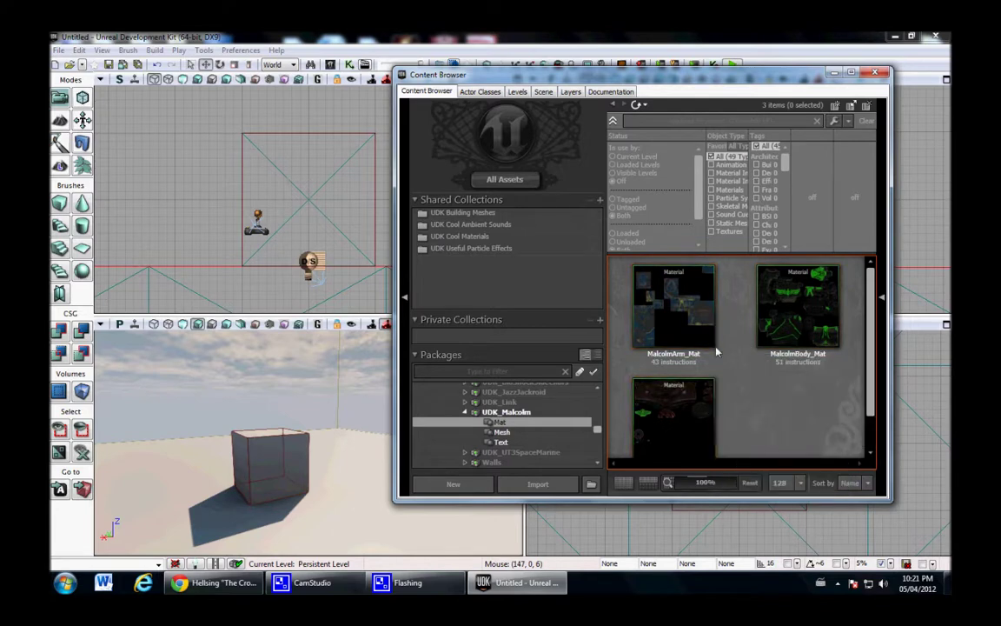
{"action": "left_click", "coordinate": [687, 317]}
{"action": "double_click", "coordinate": [655, 319]}
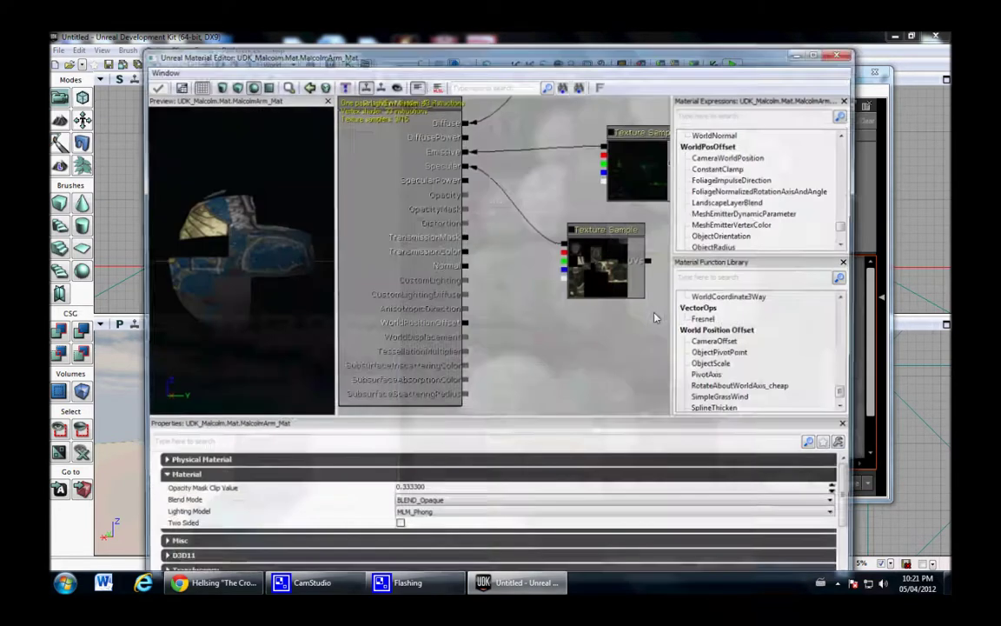
{"action": "left_click", "coordinate": [533, 375]}
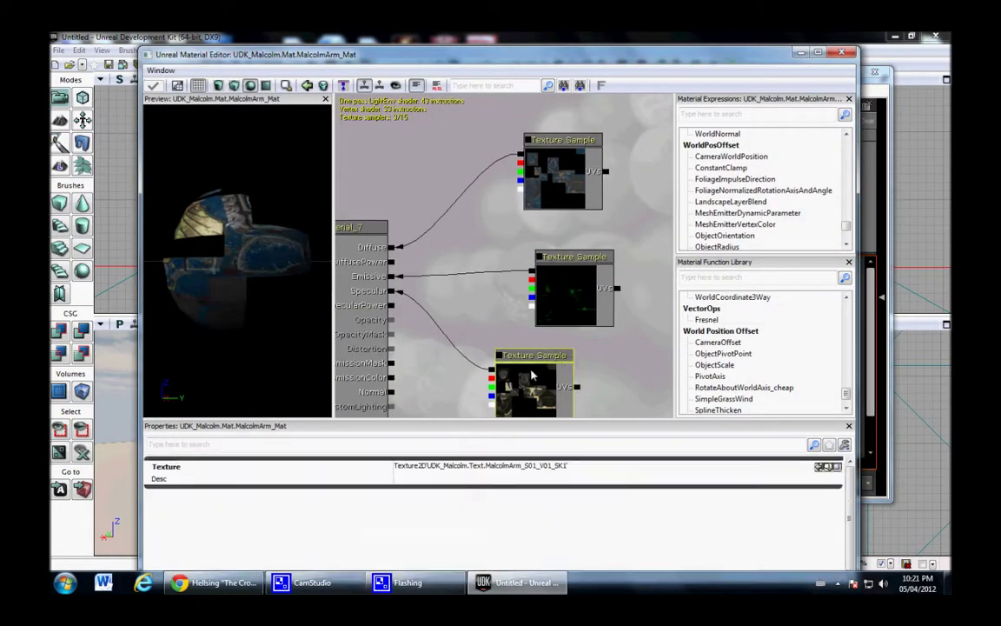
{"action": "left_click", "coordinate": [539, 188]}
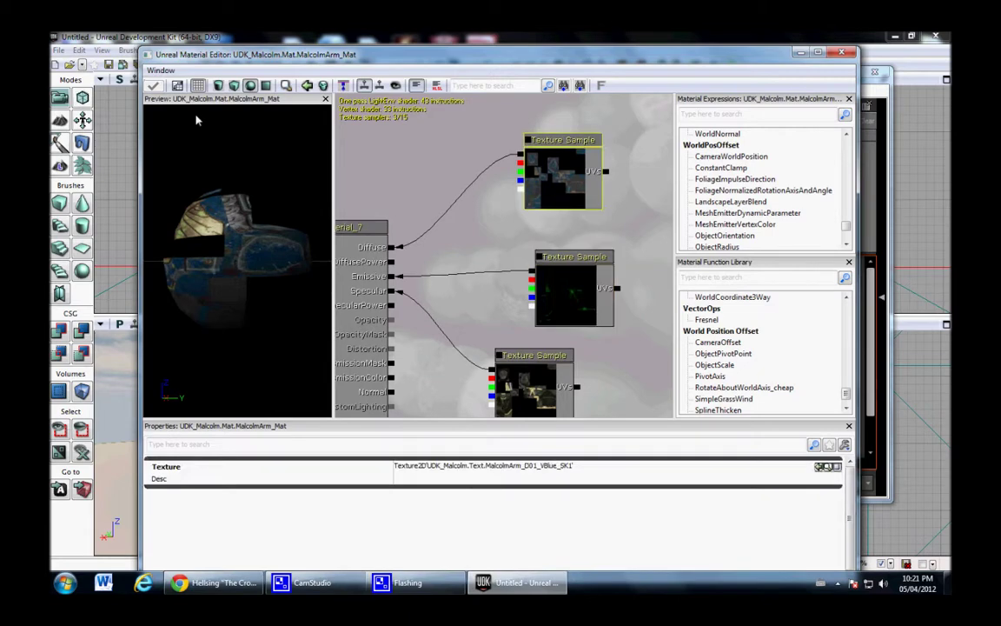
{"action": "left_click", "coordinate": [838, 54]}
- Open MalcolmHead_Mat and examine its texture connections, Two Sided setting and rotated preview
{"action": "left_click", "coordinate": [762, 398]}
{"action": "scroll", "coordinate": [762, 398], "scroll_direction": "down", "scroll_amount": 1}
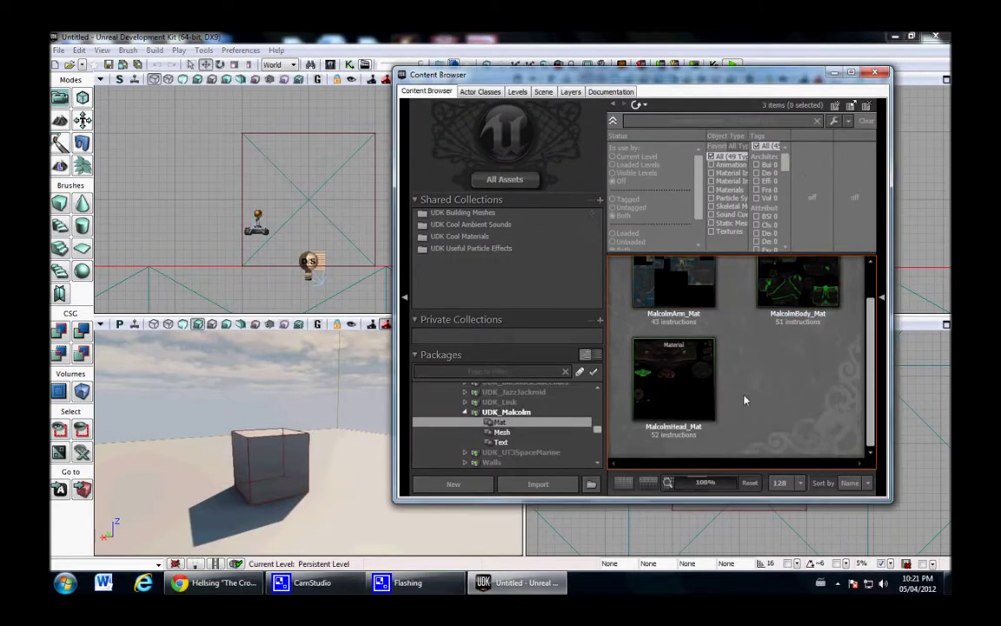
{"action": "left_click", "coordinate": [708, 391]}
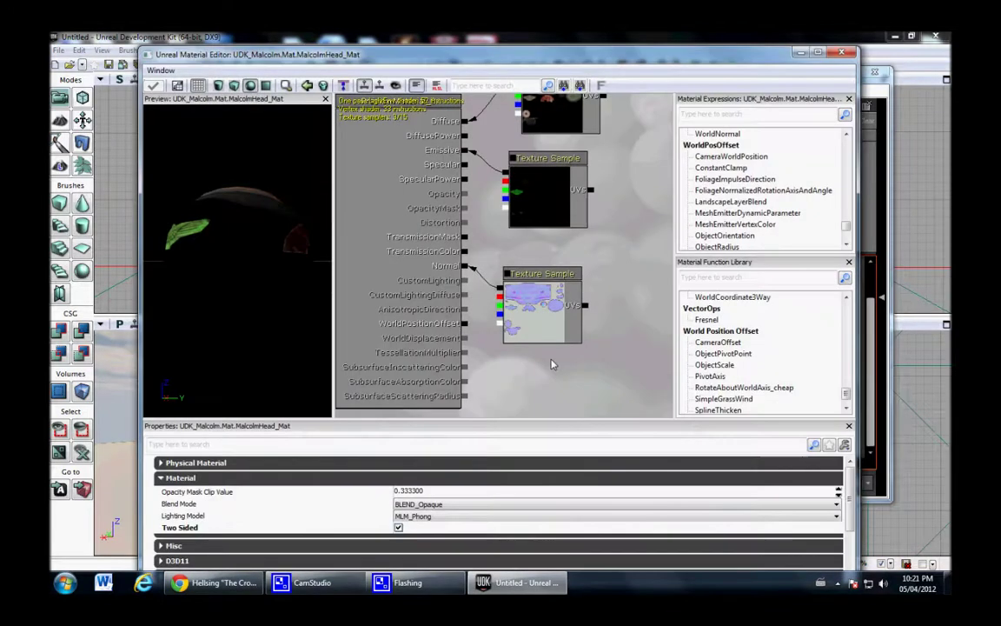
{"action": "left_click_drag", "start_coordinate": [629, 238], "coordinate": [637, 305]}
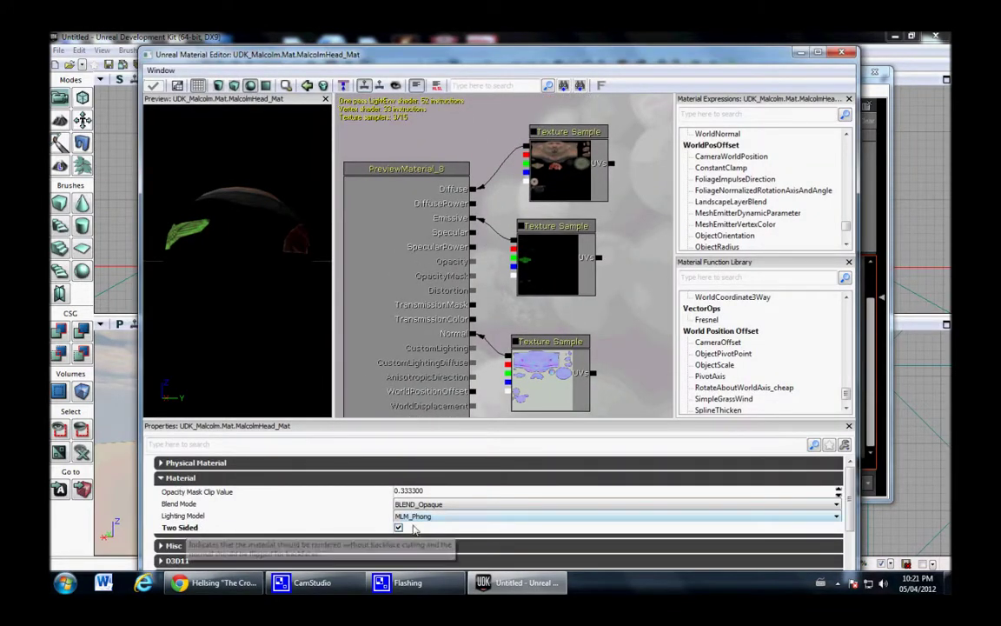
{"action": "left_click_drag", "start_coordinate": [283, 347], "coordinate": [334, 282]}
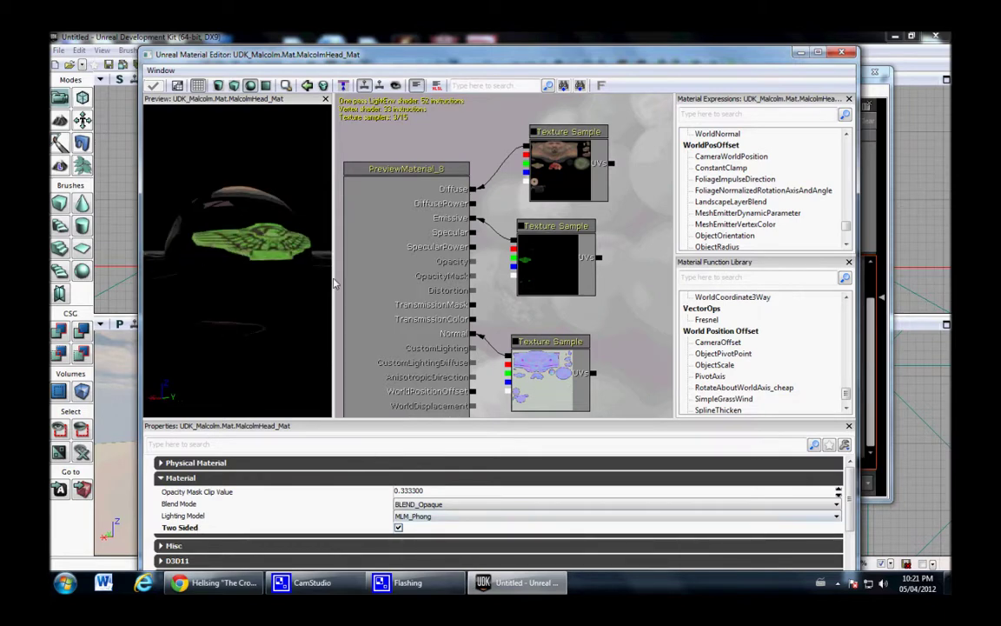
{"action": "left_click", "coordinate": [844, 53]}
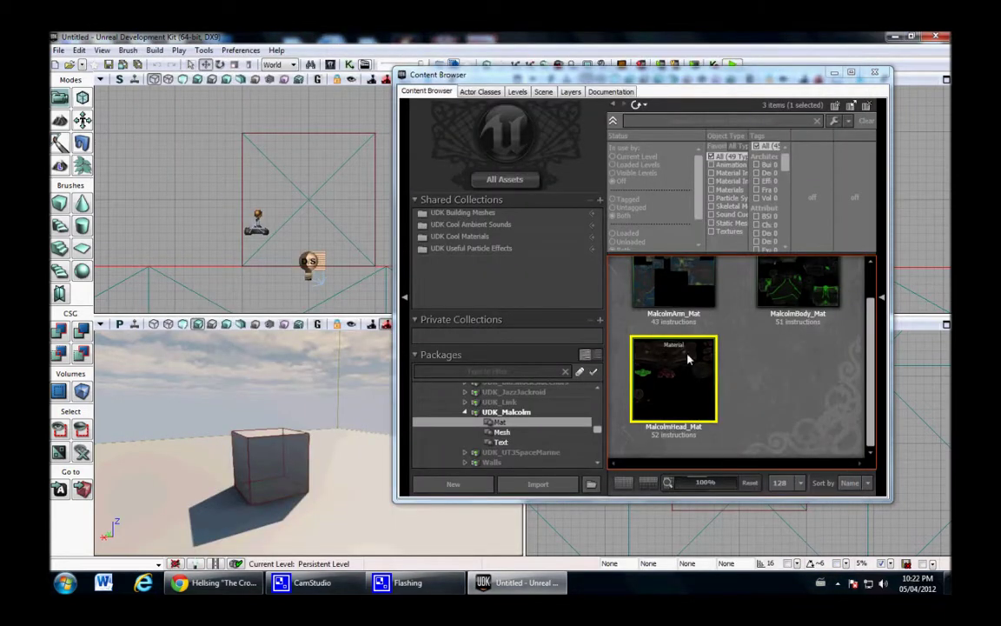
- Open the CH_Malcolm_Arms skeletal mesh from the Mesh group and inspect its properties and textured arms up close
{"action": "left_click", "coordinate": [503, 433]}
{"action": "scroll", "coordinate": [504, 417], "scroll_direction": "down", "scroll_amount": 1}
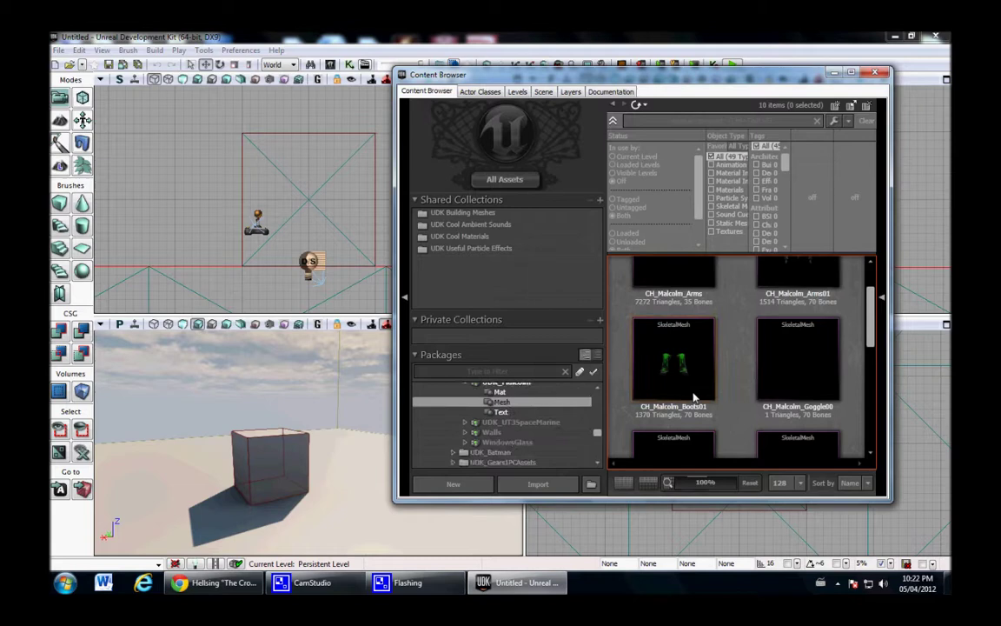
{"action": "scroll", "coordinate": [758, 385], "scroll_direction": "up", "scroll_amount": 1}
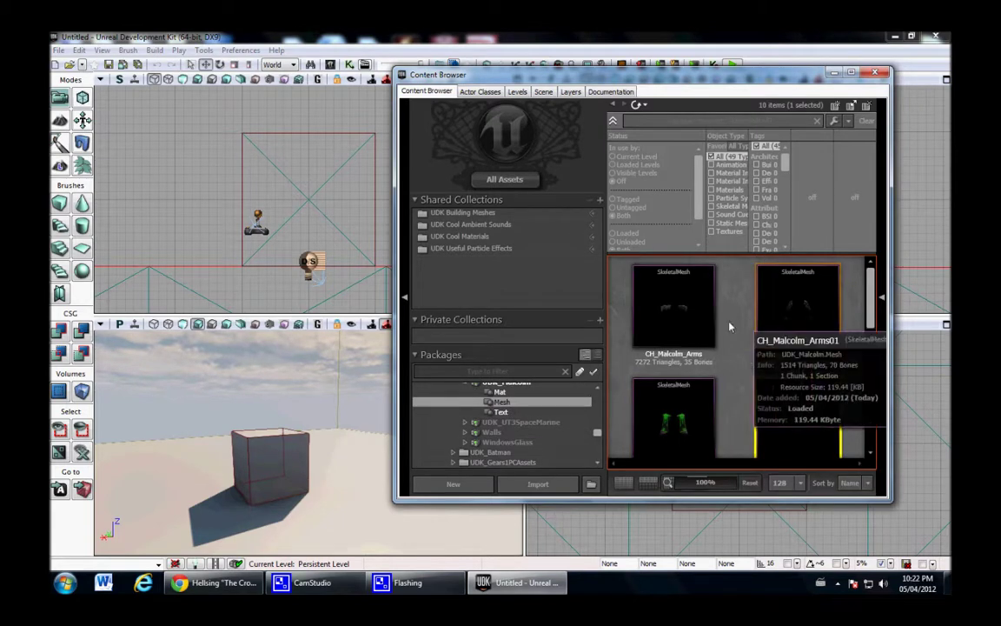
{"action": "double_click", "coordinate": [688, 326]}
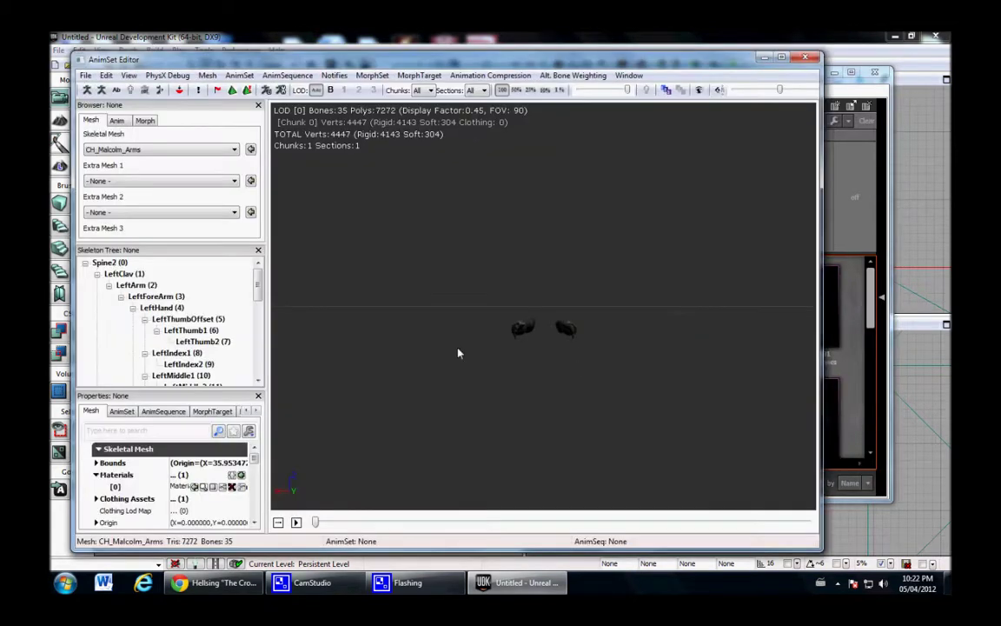
{"action": "scroll", "coordinate": [237, 469], "scroll_direction": "down", "scroll_amount": 5}
{"action": "scroll", "coordinate": [174, 487], "scroll_direction": "up", "scroll_amount": 2}
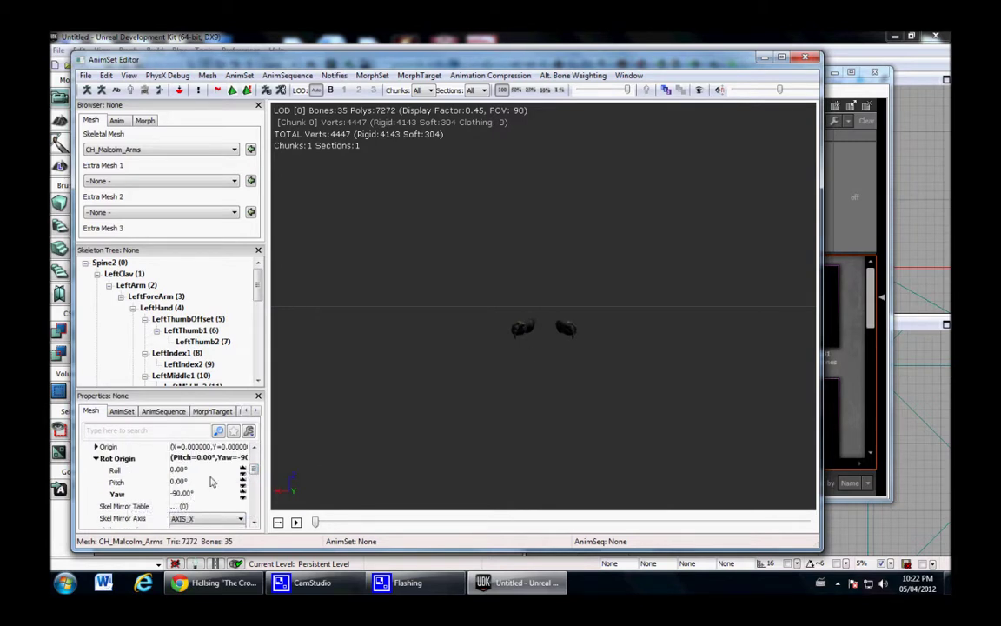
{"action": "left_click_drag", "start_coordinate": [504, 380], "coordinate": [554, 415]}
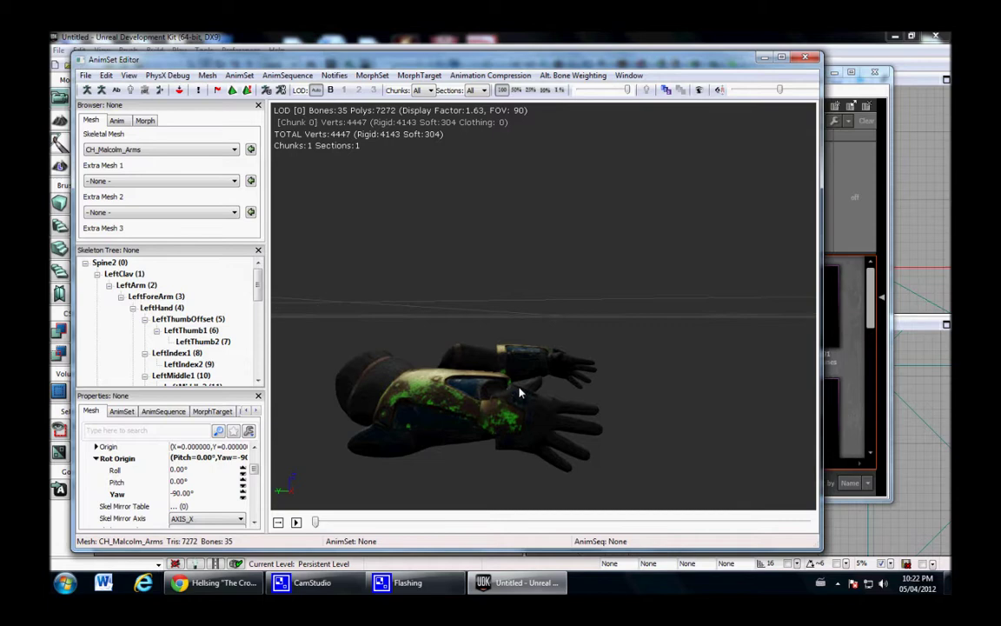
{"action": "left_click", "coordinate": [805, 58]}
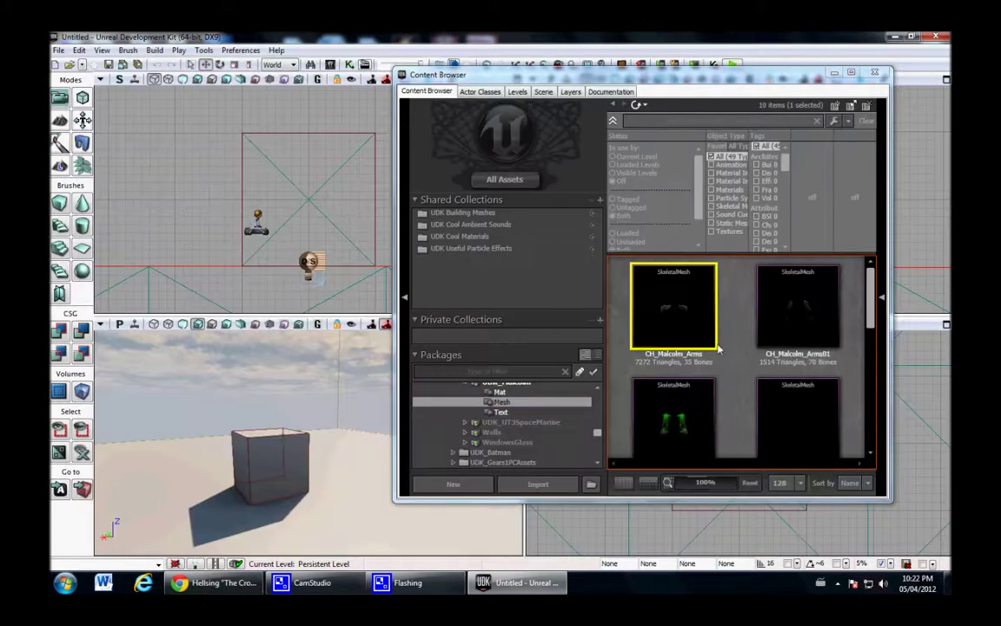
- Browse the remaining Malcolm skeletal meshes and open CH_Malcolm_Goggle01 to examine the glasses up close
{"action": "left_click", "coordinate": [711, 358]}
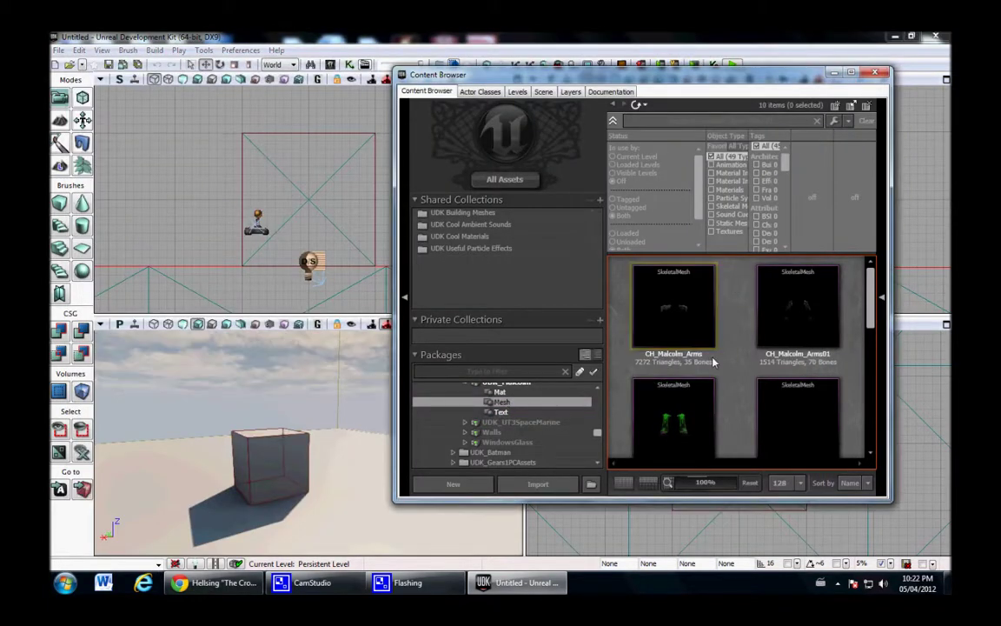
{"action": "scroll", "coordinate": [712, 358], "scroll_direction": "down", "scroll_amount": 3}
{"action": "left_click", "coordinate": [684, 341]}
{"action": "scroll", "coordinate": [738, 375], "scroll_direction": "down", "scroll_amount": 2}
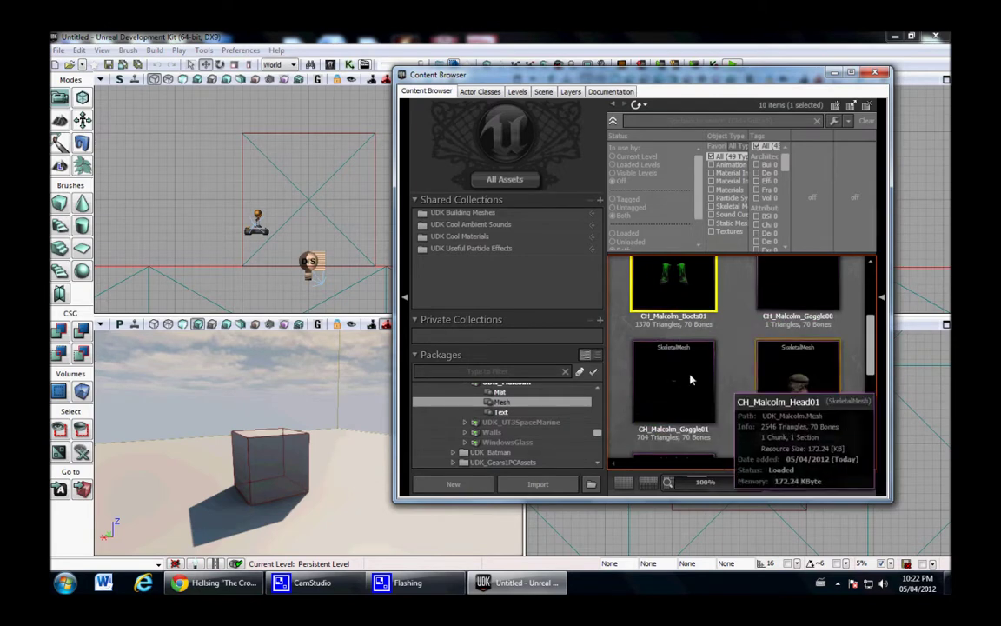
{"action": "scroll", "coordinate": [669, 353], "scroll_direction": "down", "scroll_amount": 1}
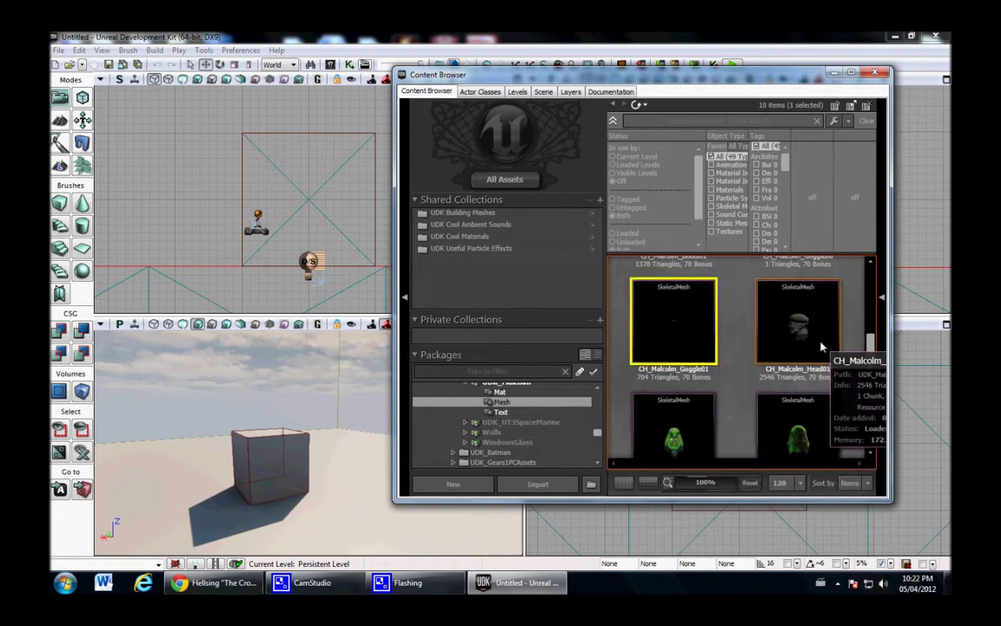
{"action": "double_click", "coordinate": [674, 348]}
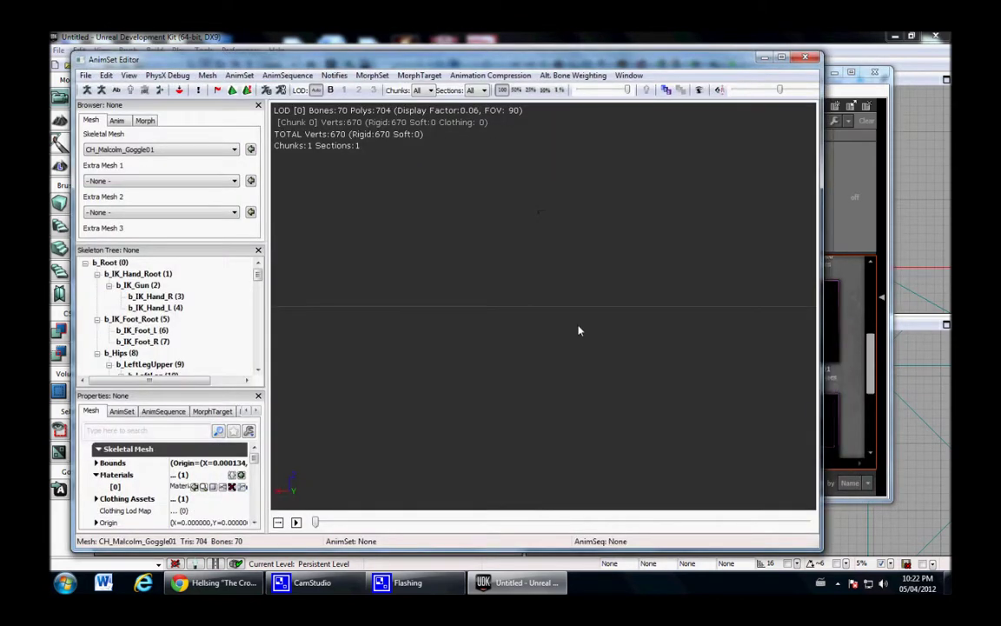
{"action": "left_click_drag", "start_coordinate": [579, 329], "coordinate": [576, 223]}
{"action": "right_click_drag", "start_coordinate": [576, 224], "coordinate": [803, 359]}
{"action": "left_click_drag", "start_coordinate": [802, 359], "coordinate": [758, 181]}
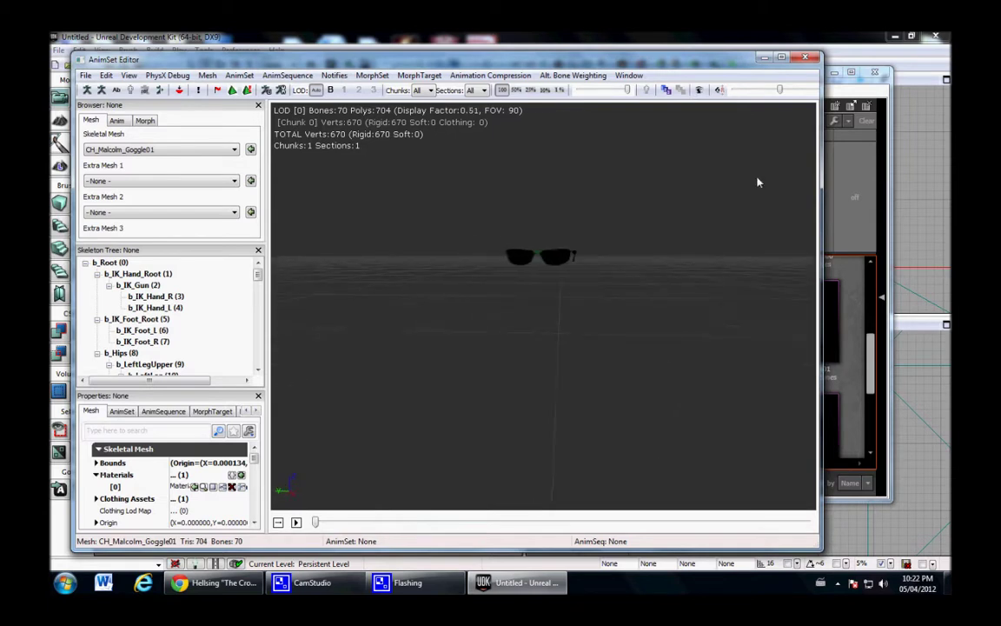
{"action": "mouse_move", "coordinate": [527, 288]}
{"action": "left_mouse_down"}
{"action": "mouse_move", "coordinate": [818, 331]}
{"action": "mouse_move", "coordinate": [528, 286]}
{"action": "mouse_move", "coordinate": [525, 297]}
{"action": "left_mouse_up"}
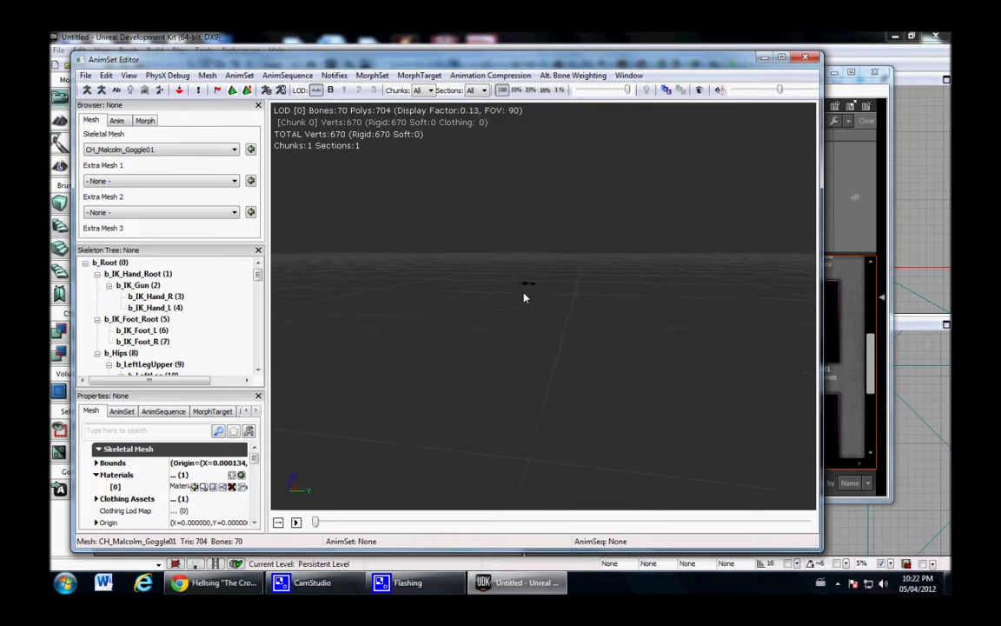
{"action": "scroll", "coordinate": [528, 302], "scroll_direction": "up", "scroll_amount": 8}
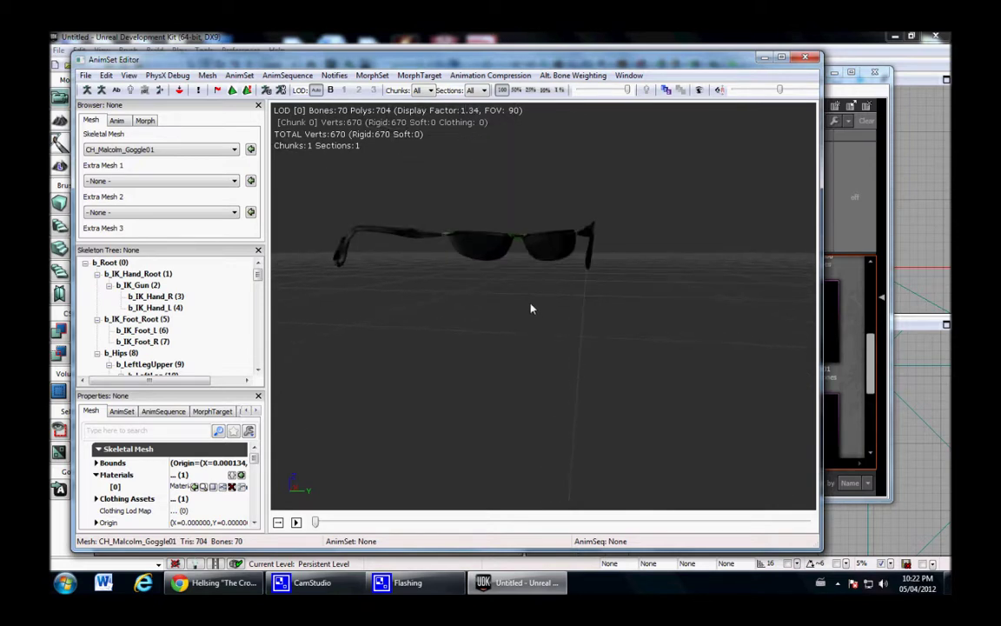
- Finish viewing the glasses mesh and open CH_Malcolm_Goggle00 from the Mesh group to inspect its preview
{"action": "left_click_drag", "start_coordinate": [532, 309], "coordinate": [540, 246]}
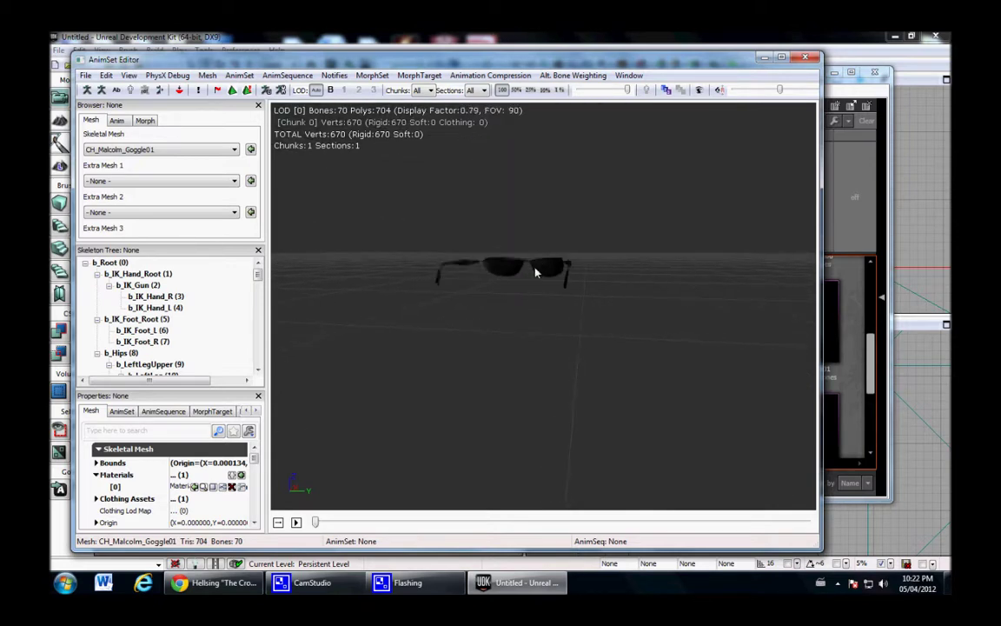
{"action": "left_click", "coordinate": [802, 58]}
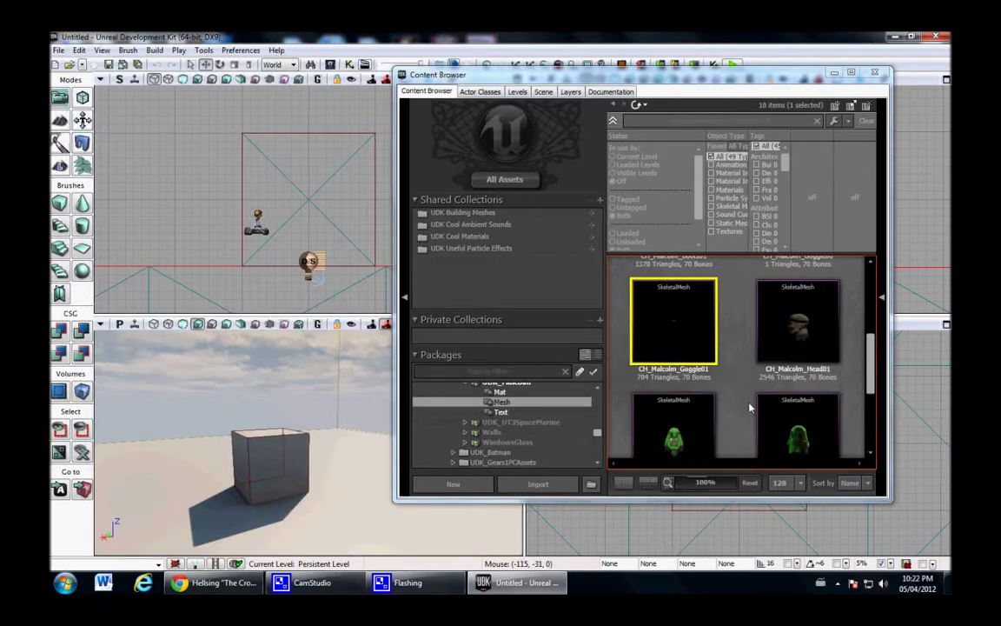
{"action": "scroll", "coordinate": [751, 408], "scroll_direction": "up", "scroll_amount": 2}
{"action": "left_click", "coordinate": [809, 295]}
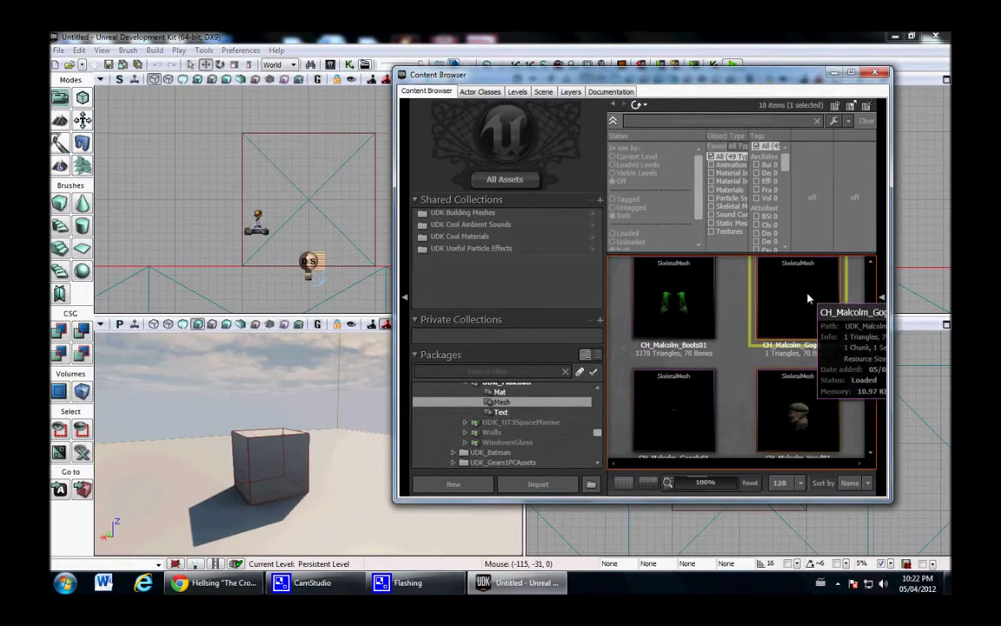
{"action": "double_click", "coordinate": [809, 299]}
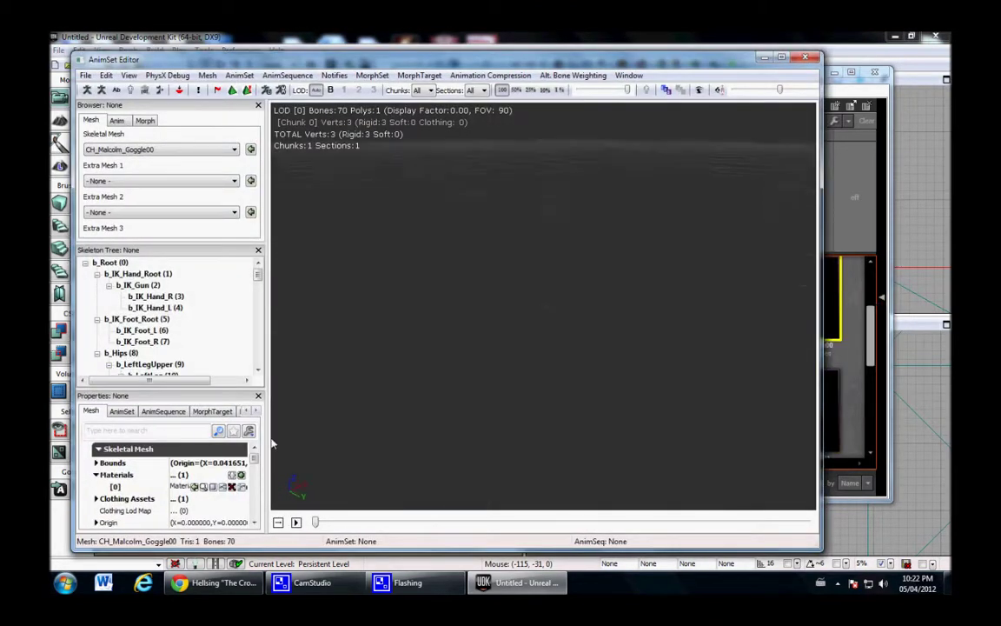
{"action": "left_click", "coordinate": [805, 59]}
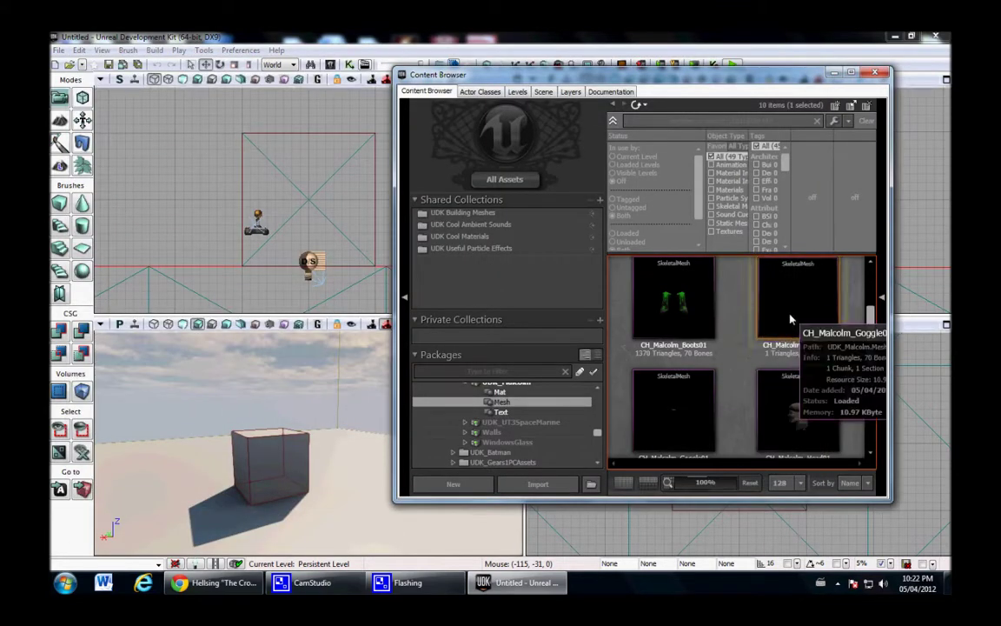
- Browse the remaining Malcolm skeletal meshes and the Mat group, and list the whole UDK_Malcolm package
{"action": "left_click", "coordinate": [792, 320]}
{"action": "scroll", "coordinate": [782, 334], "scroll_direction": "down", "scroll_amount": 2}
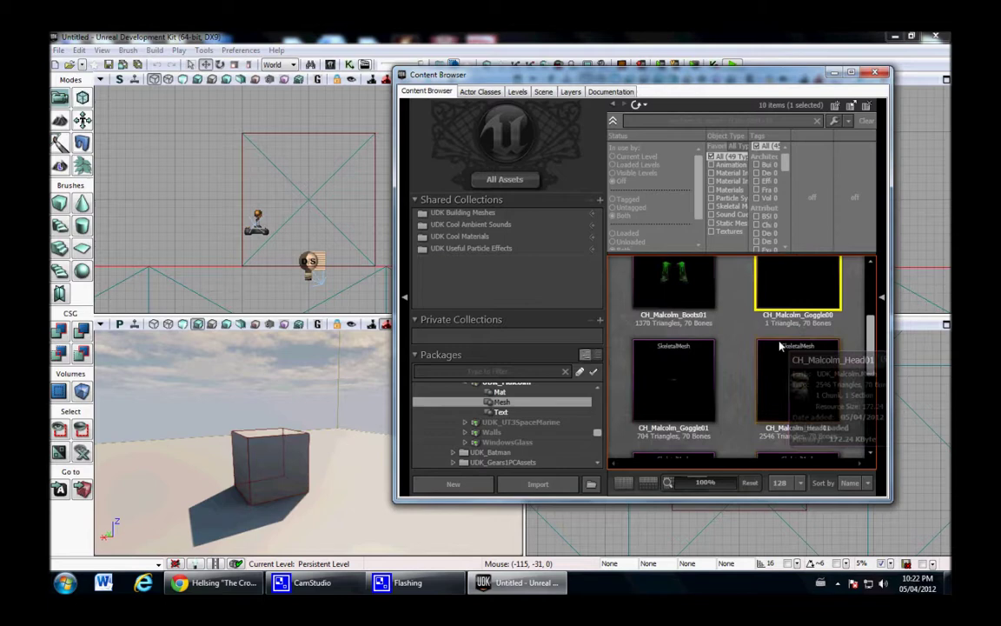
{"action": "scroll", "coordinate": [780, 346], "scroll_direction": "down", "scroll_amount": 6}
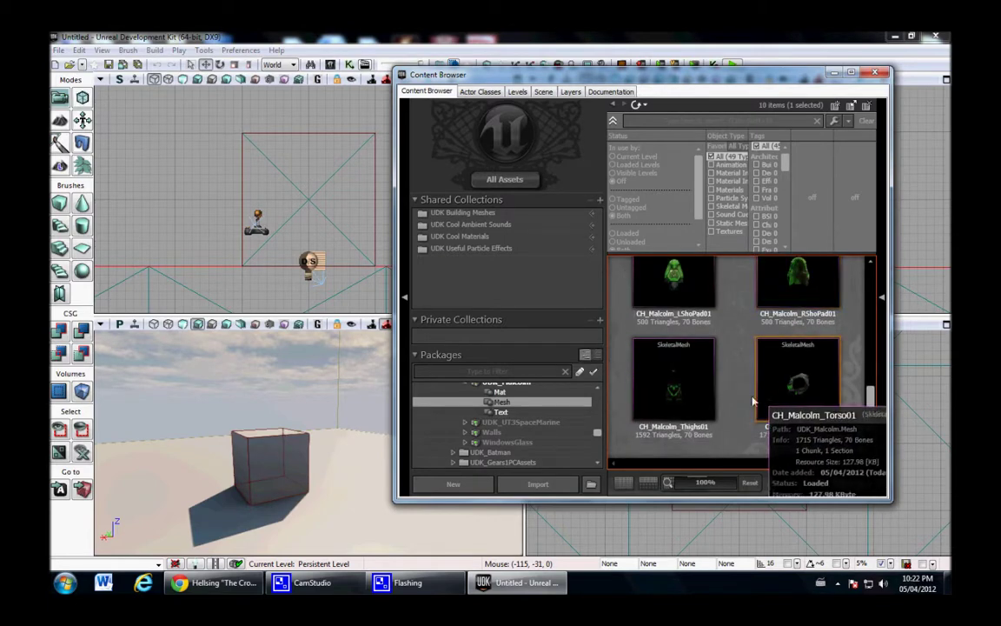
{"action": "scroll", "coordinate": [757, 407], "scroll_direction": "up", "scroll_amount": 4}
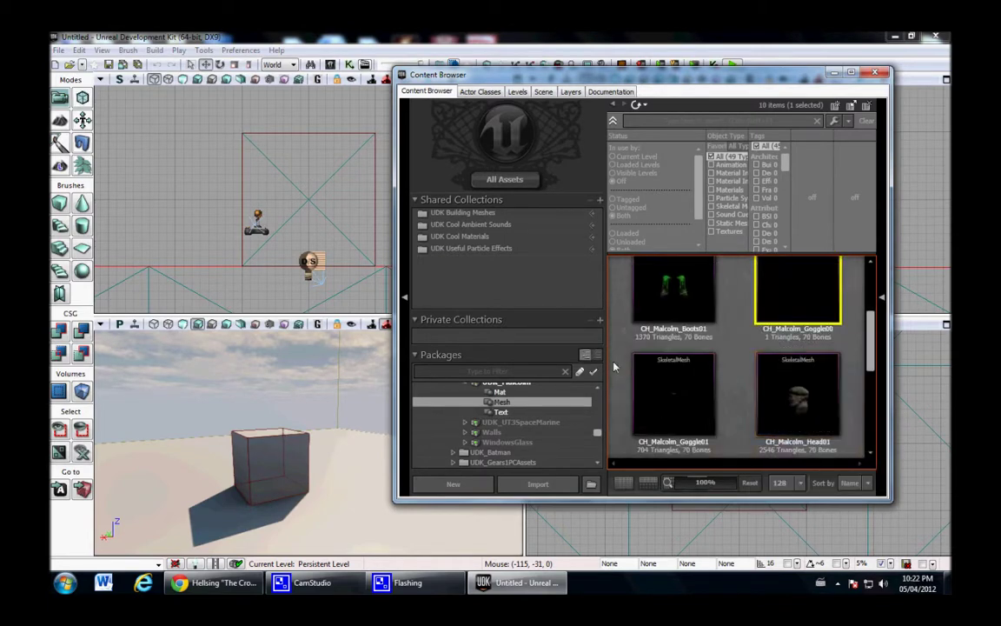
{"action": "left_click", "coordinate": [502, 393]}
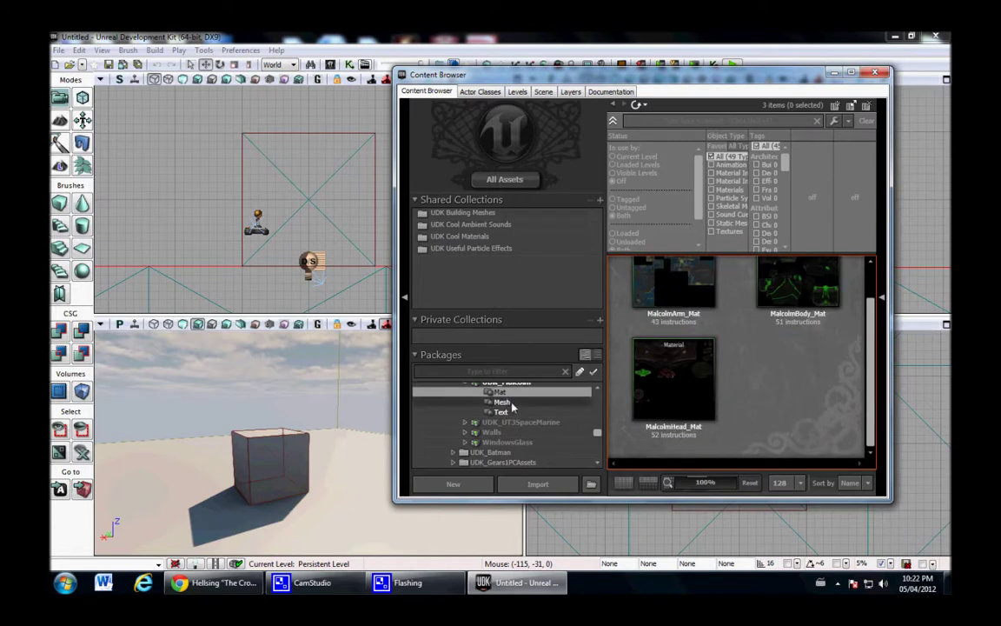
{"action": "left_click", "coordinate": [515, 384]}
{"action": "scroll", "coordinate": [516, 393], "scroll_direction": "up", "scroll_amount": 1}
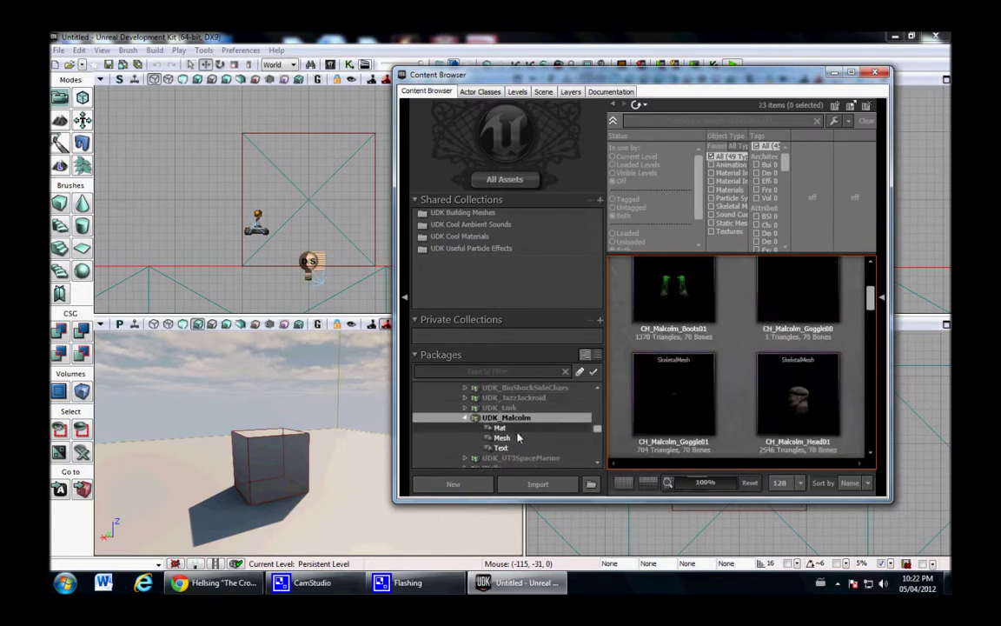
- Open the map UA_StormTrooper.udk from the Machinima UA_Maps folder
{"action": "left_click", "coordinate": [59, 50]}
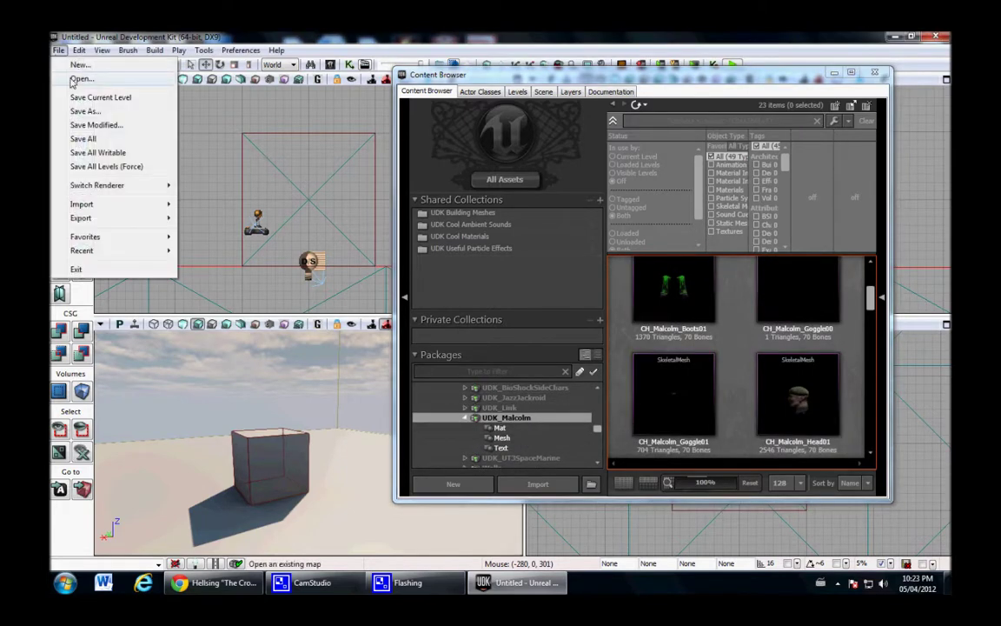
{"action": "left_click", "coordinate": [81, 79]}
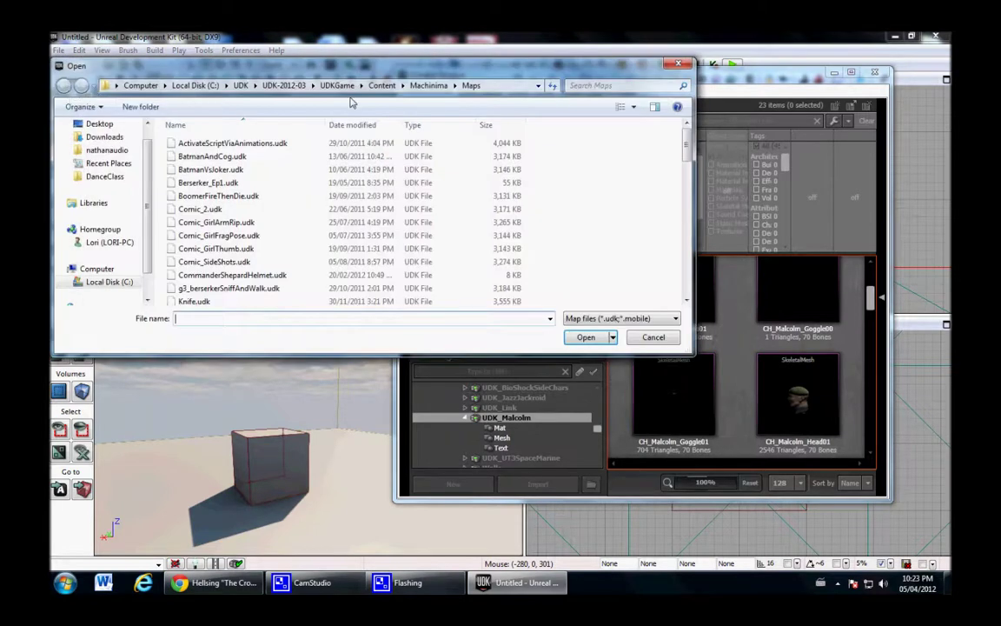
{"action": "left_click", "coordinate": [428, 85]}
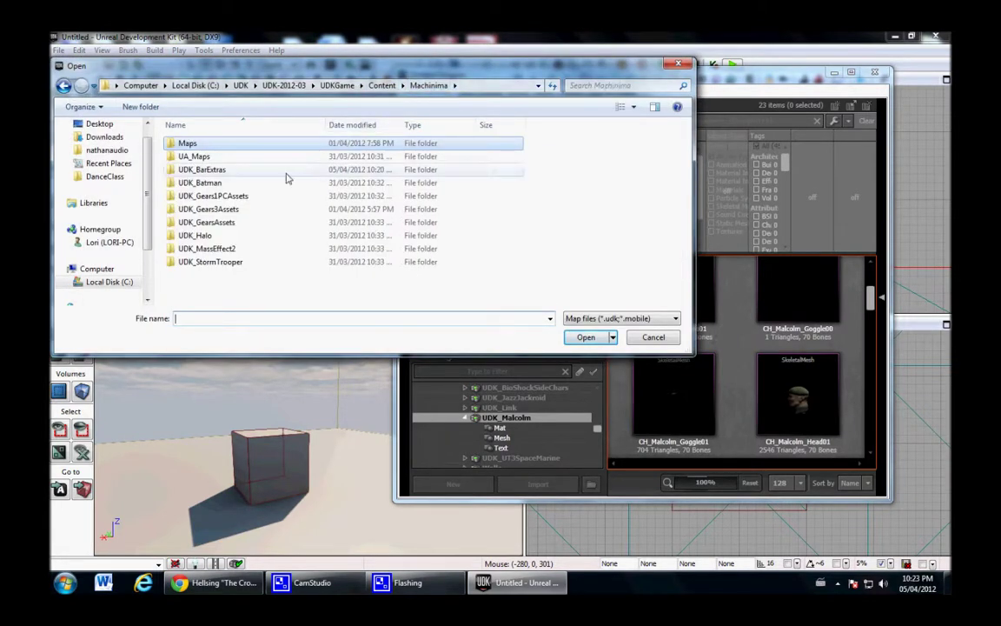
{"action": "double_click", "coordinate": [194, 156]}
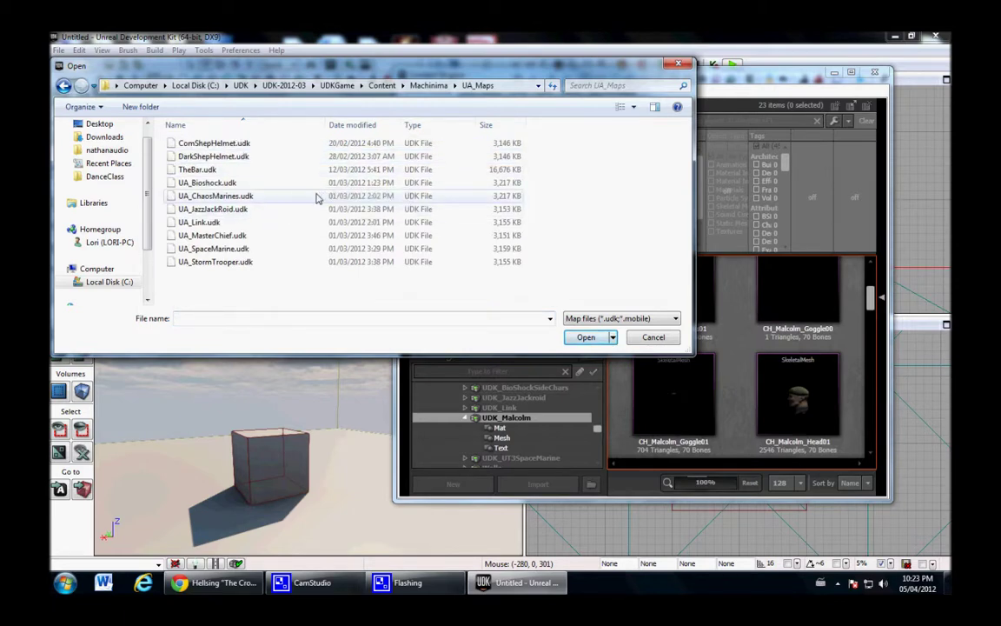
{"action": "double_click", "coordinate": [232, 263]}
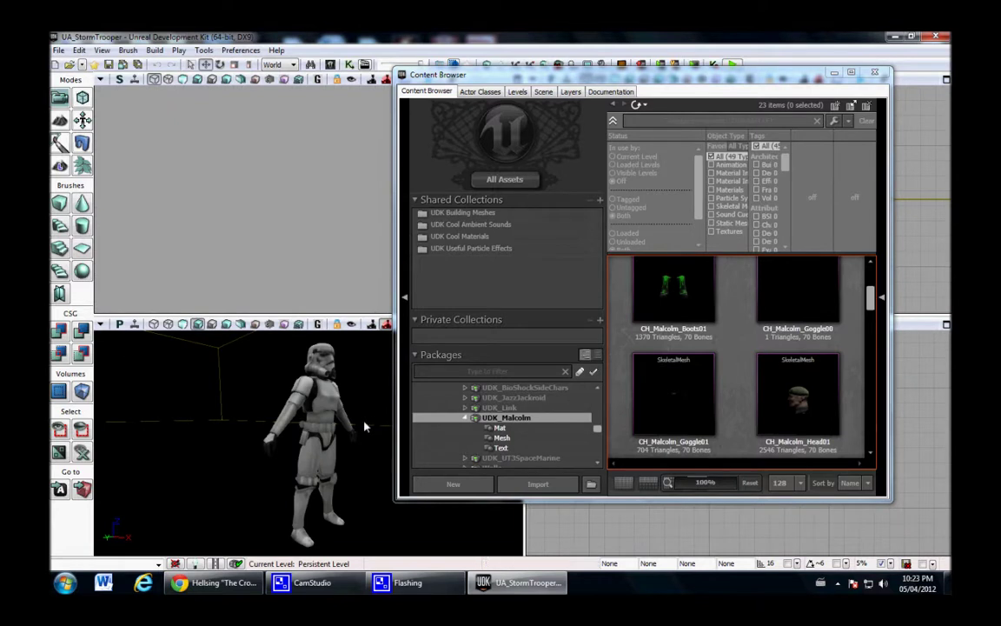
- View the stormtrooper from the front, select its torso and play the level to preview the character's animation
{"action": "left_click_drag", "start_coordinate": [366, 426], "coordinate": [96, 418]}
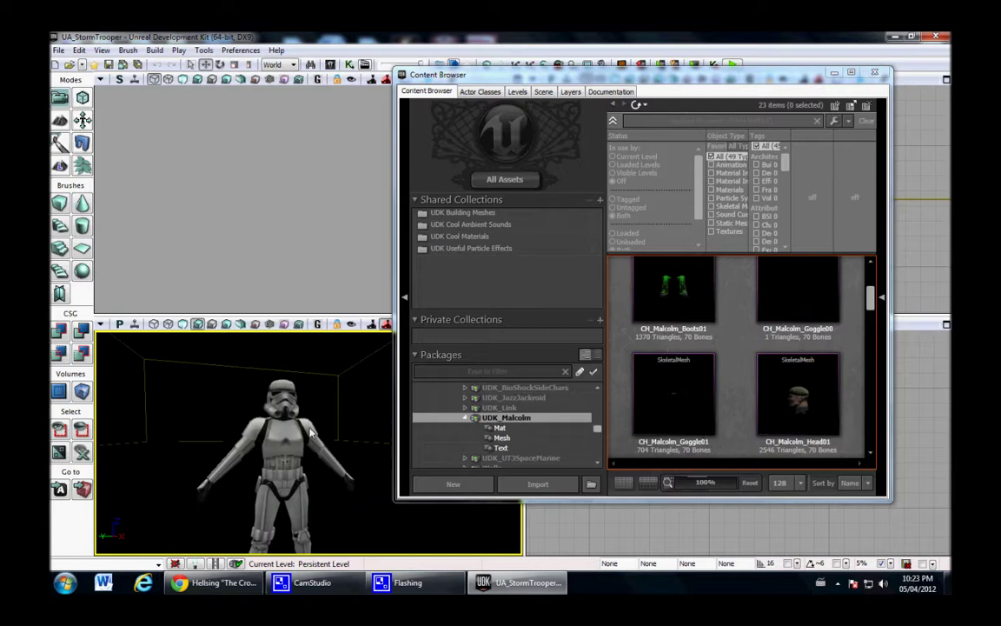
{"action": "left_click", "coordinate": [273, 443]}
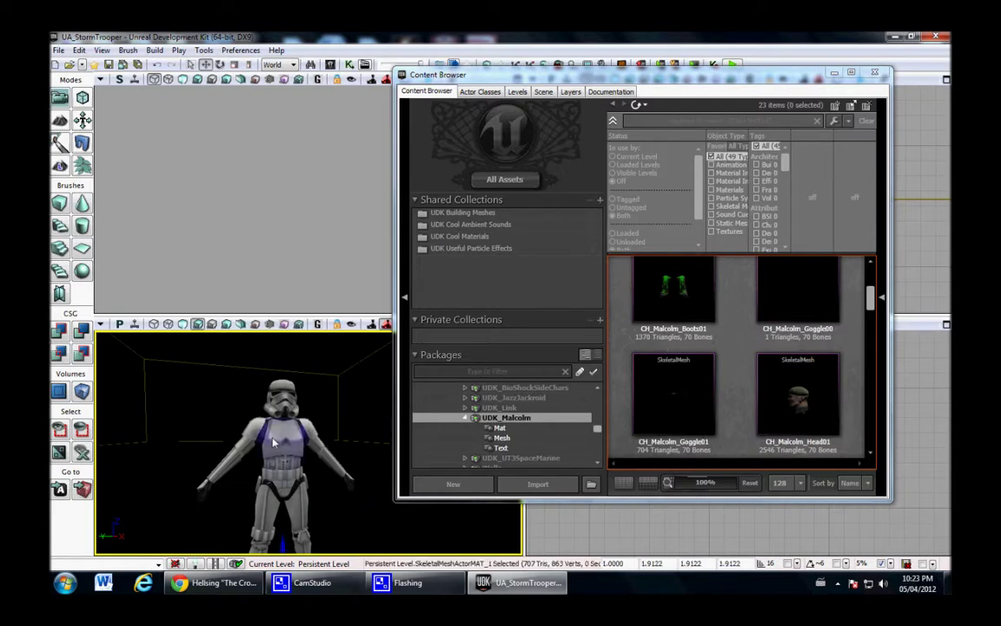
{"action": "left_click", "coordinate": [179, 51]}
{"action": "left_click", "coordinate": [204, 66]}
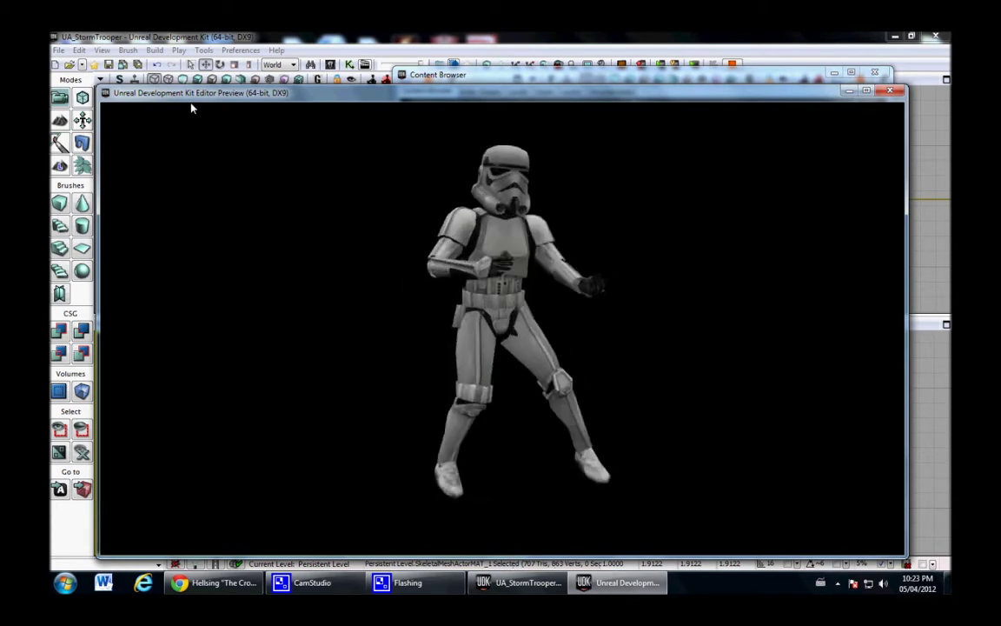
{"action": "key", "text": "Escape"}
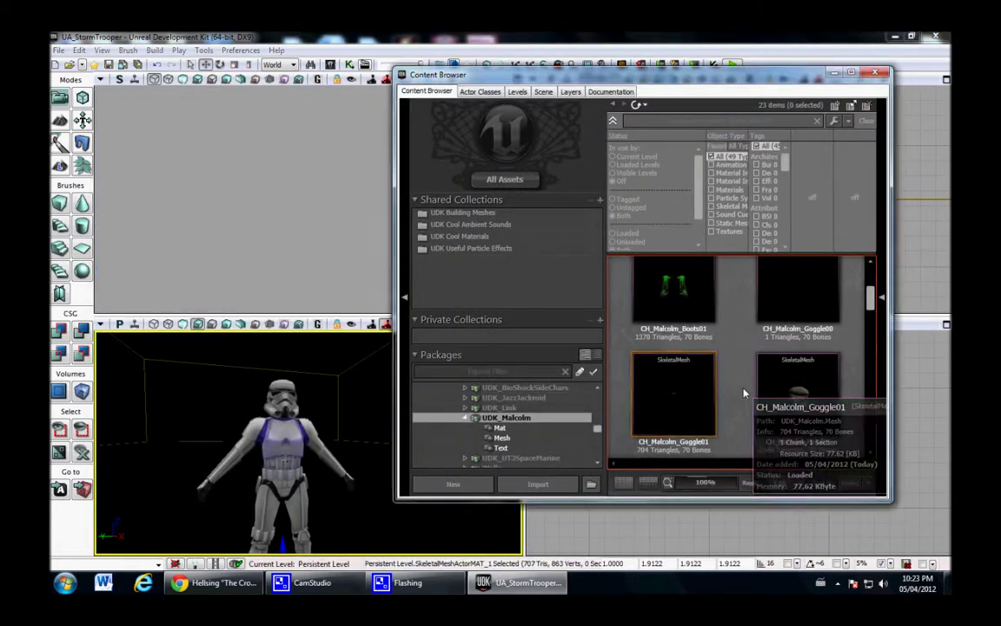
- Replace the skeletal mesh of the stormtrooper's head actor with CH_Malcolm_Head01 and view the new head up close
{"action": "left_click", "coordinate": [798, 396]}
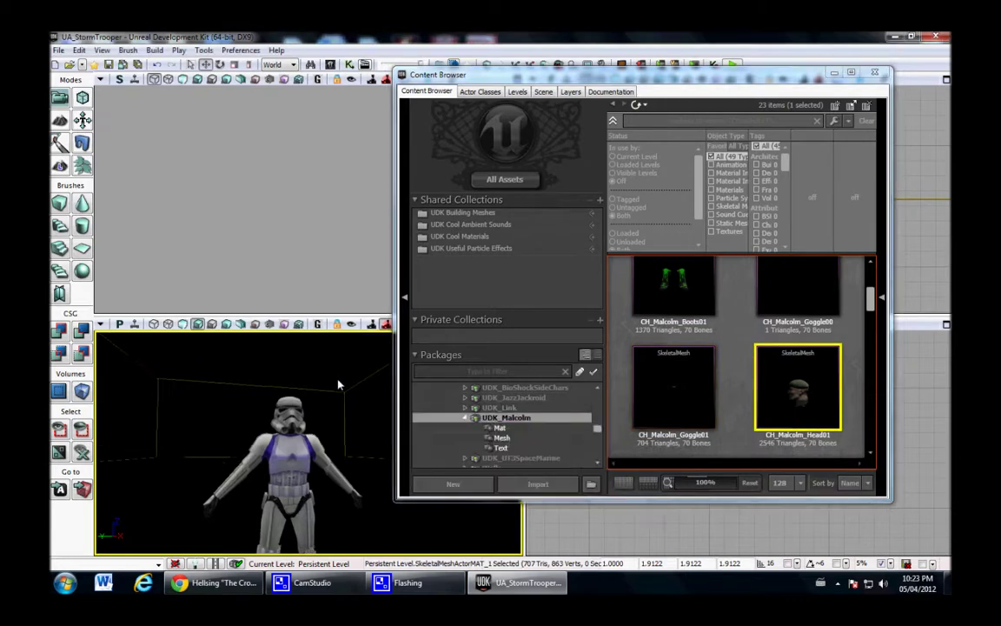
{"action": "scroll", "coordinate": [339, 398], "scroll_direction": "up", "scroll_amount": 3}
{"action": "left_click", "coordinate": [295, 403]}
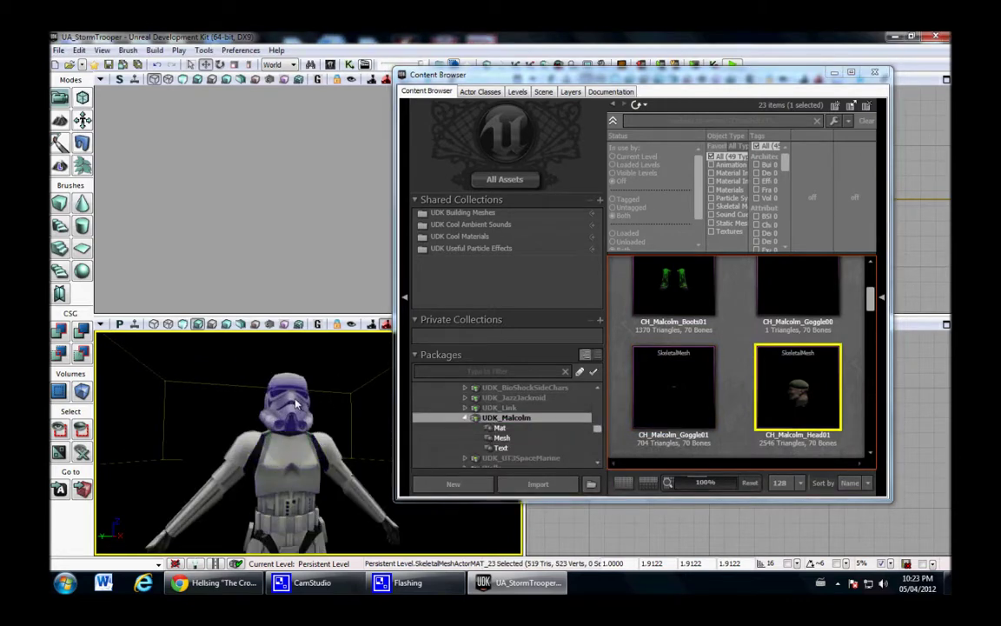
{"action": "left_click", "coordinate": [102, 51]}
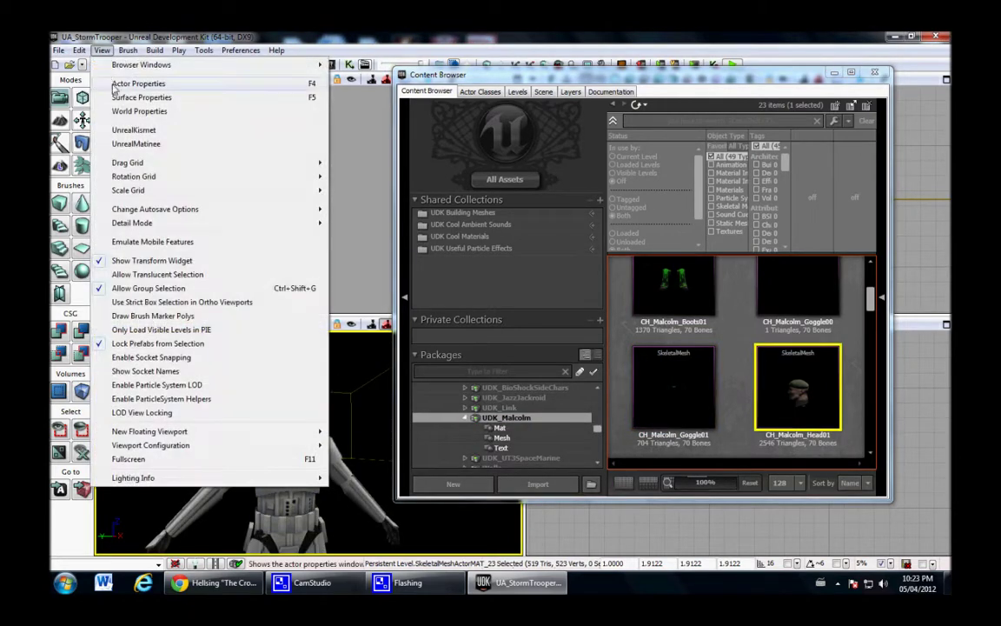
{"action": "left_click", "coordinate": [139, 81]}
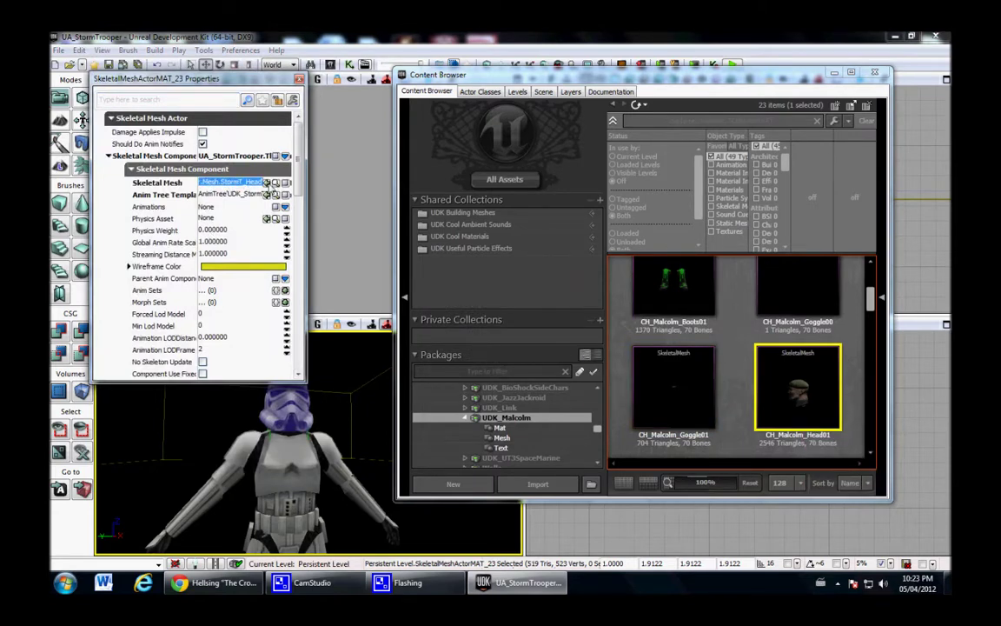
{"action": "left_click", "coordinate": [266, 183]}
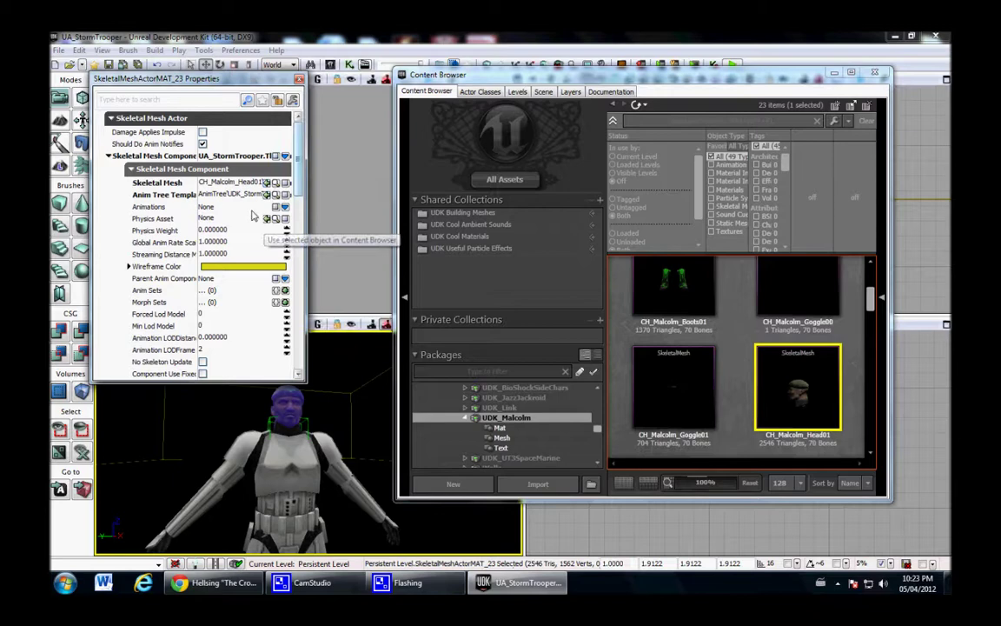
{"action": "left_click_drag", "start_coordinate": [379, 469], "coordinate": [359, 481]}
{"action": "left_click_drag", "start_coordinate": [265, 444], "coordinate": [235, 405]}
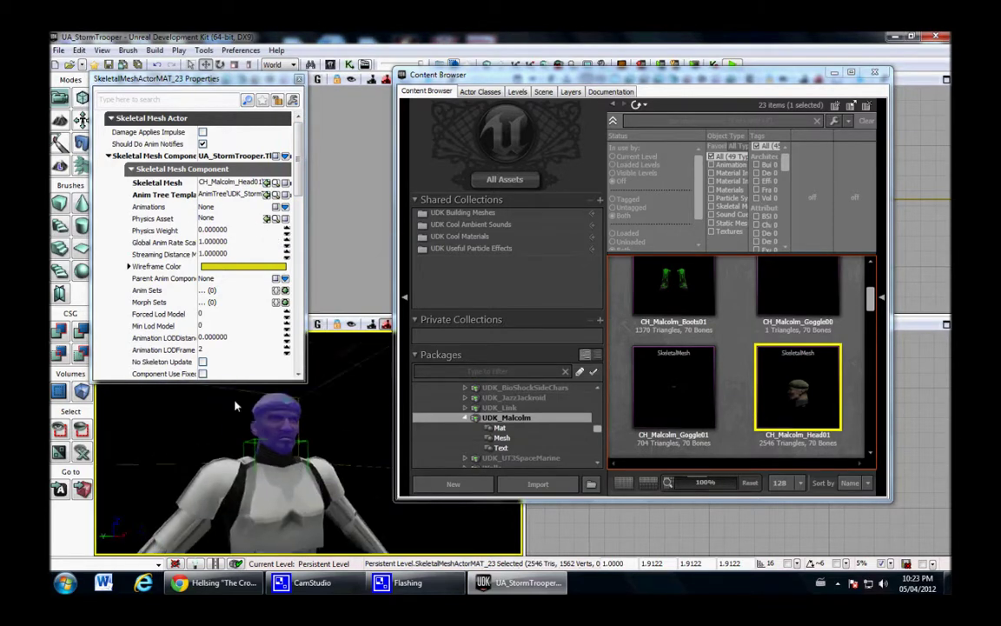
- Replace the skeletal mesh of the stormtrooper's torso actor with CH_Malcolm_Torso01
{"action": "left_click", "coordinate": [314, 496]}
{"action": "left_click", "coordinate": [730, 371]}
{"action": "scroll", "coordinate": [730, 371], "scroll_direction": "up", "scroll_amount": 2}
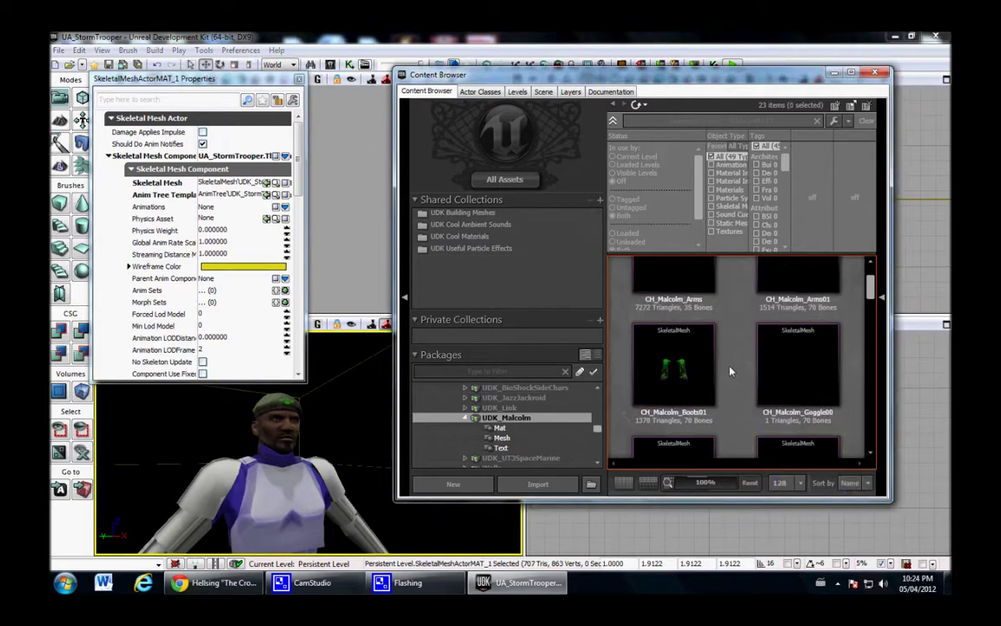
{"action": "scroll", "coordinate": [731, 371], "scroll_direction": "down", "scroll_amount": 3}
{"action": "scroll", "coordinate": [730, 371], "scroll_direction": "down", "scroll_amount": 5}
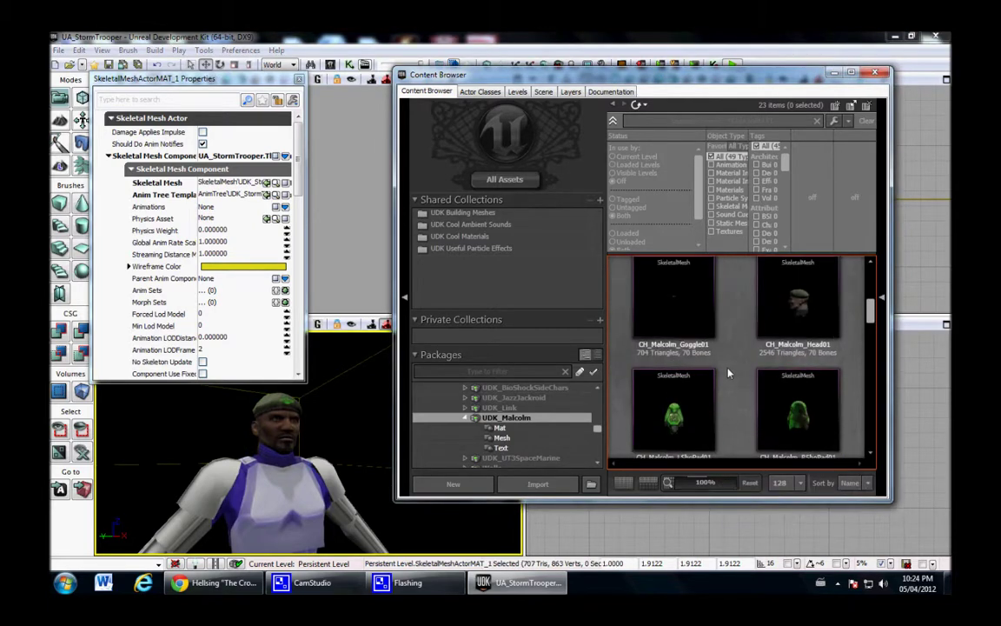
{"action": "left_click", "coordinate": [796, 309]}
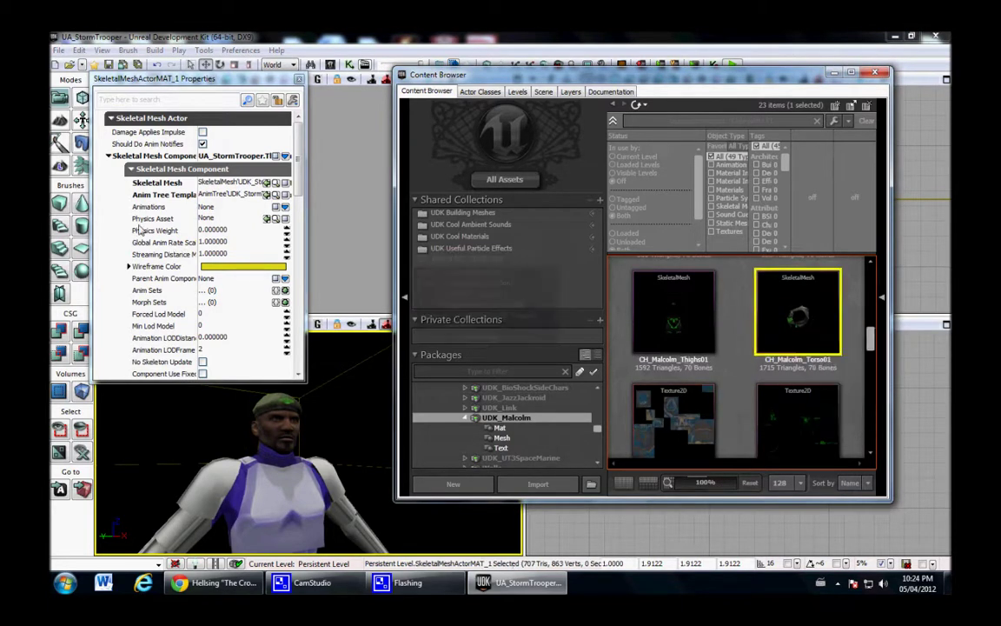
{"action": "left_click", "coordinate": [267, 182]}
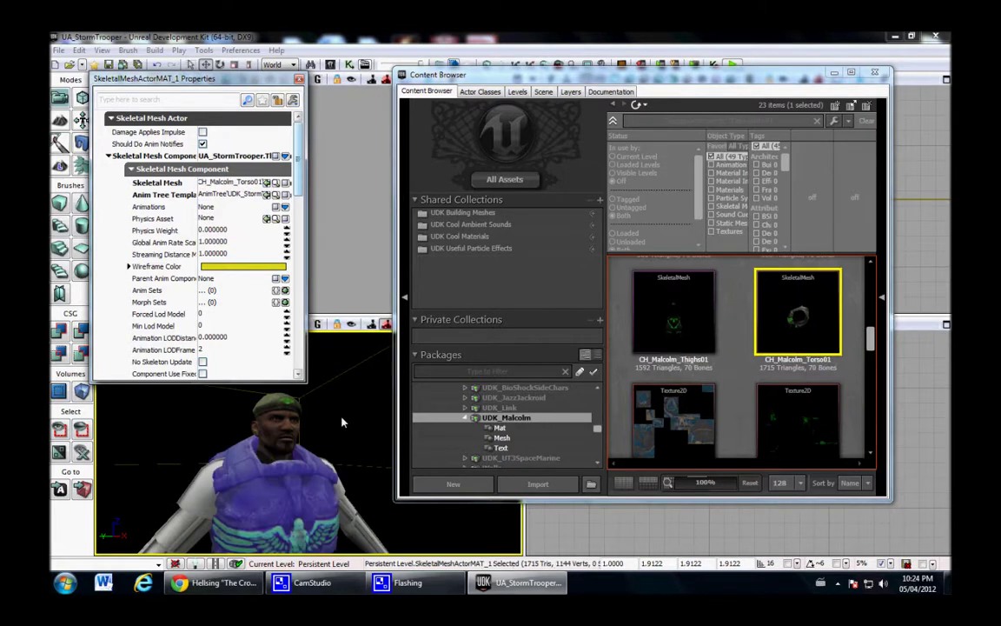
- Replace the skeletal mesh of the stormtrooper's arms actor with CH_Malcolm_Arms01
{"action": "left_click", "coordinate": [244, 466]}
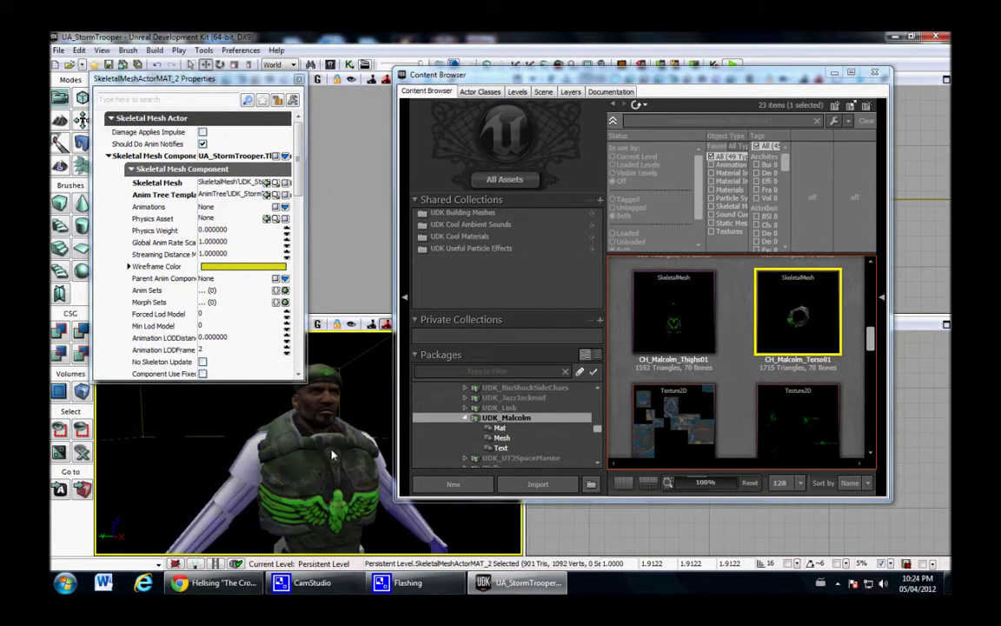
{"action": "scroll", "coordinate": [358, 426], "scroll_direction": "down", "scroll_amount": 3}
{"action": "left_click", "coordinate": [733, 355]}
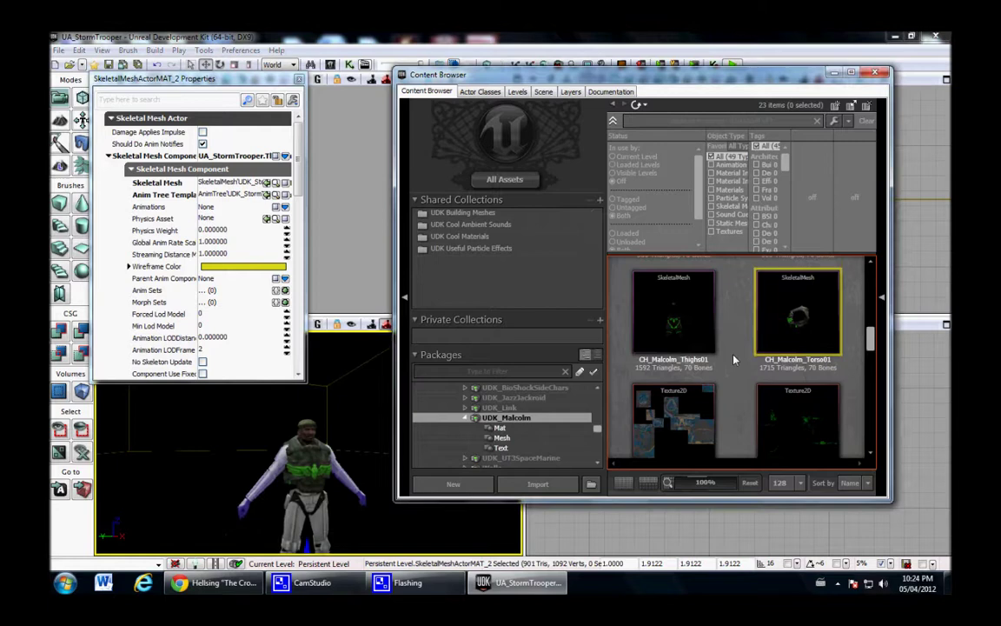
{"action": "scroll", "coordinate": [732, 357], "scroll_direction": "up", "scroll_amount": 8}
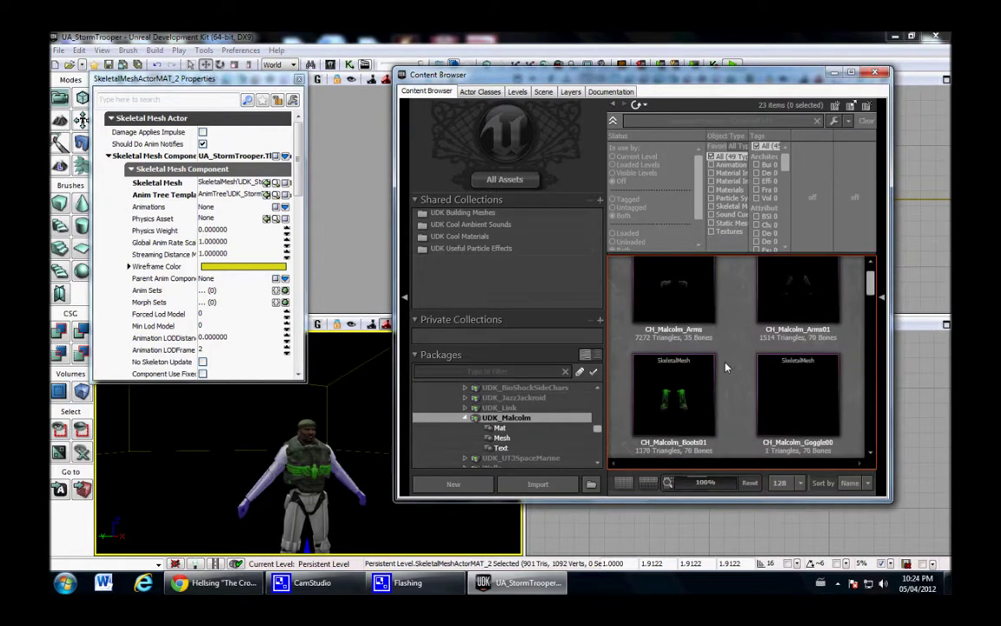
{"action": "left_click", "coordinate": [801, 292]}
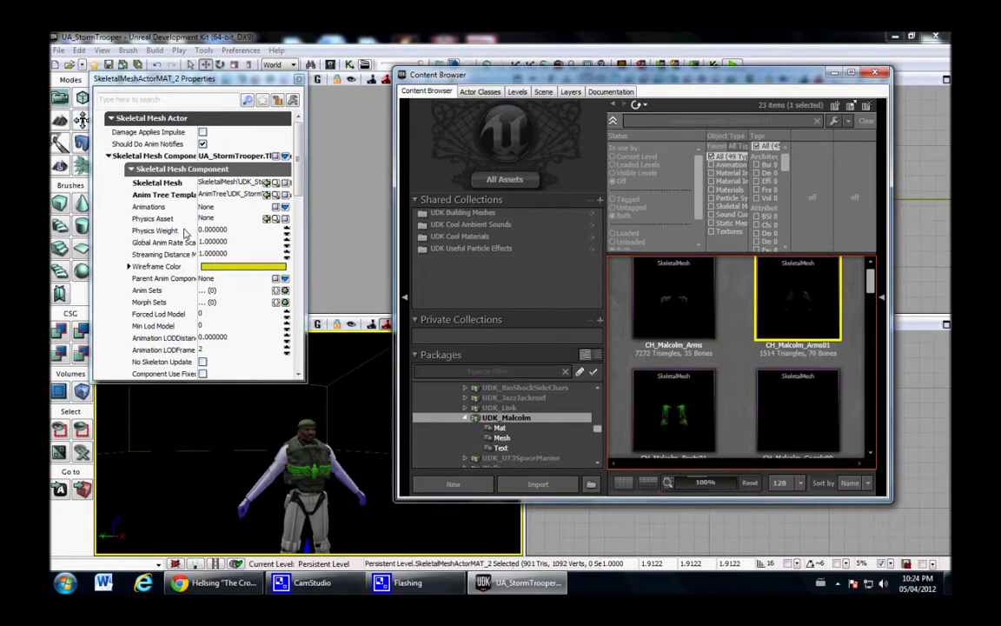
{"action": "left_click", "coordinate": [266, 182]}
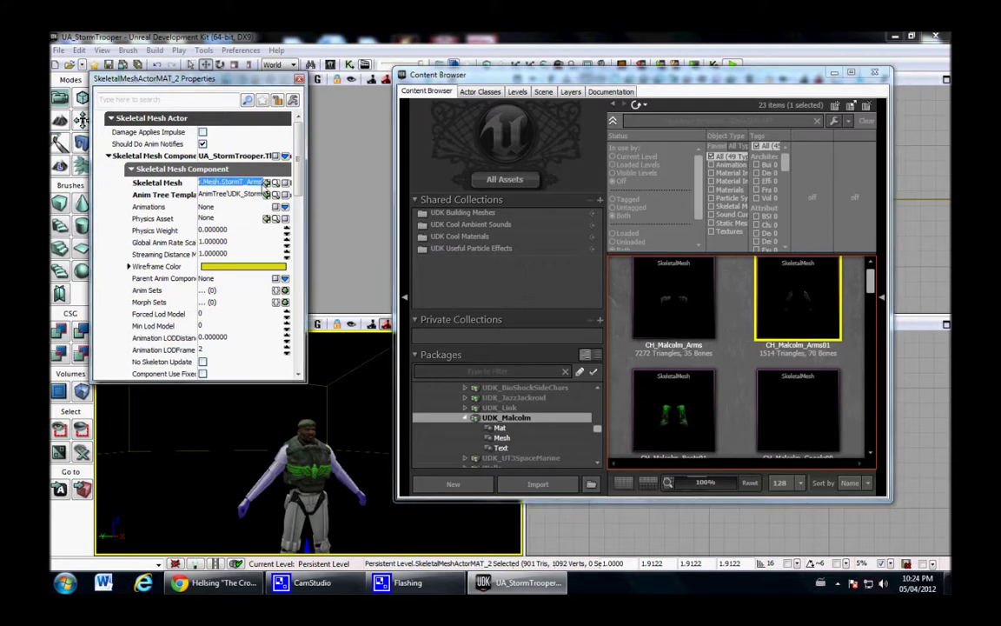
- Replace the skeletal mesh of the stormtrooper's thighs actor with CH_Malcolm_Thighs01
{"action": "left_click_drag", "start_coordinate": [360, 465], "coordinate": [318, 435]}
{"action": "left_click", "coordinate": [303, 484]}
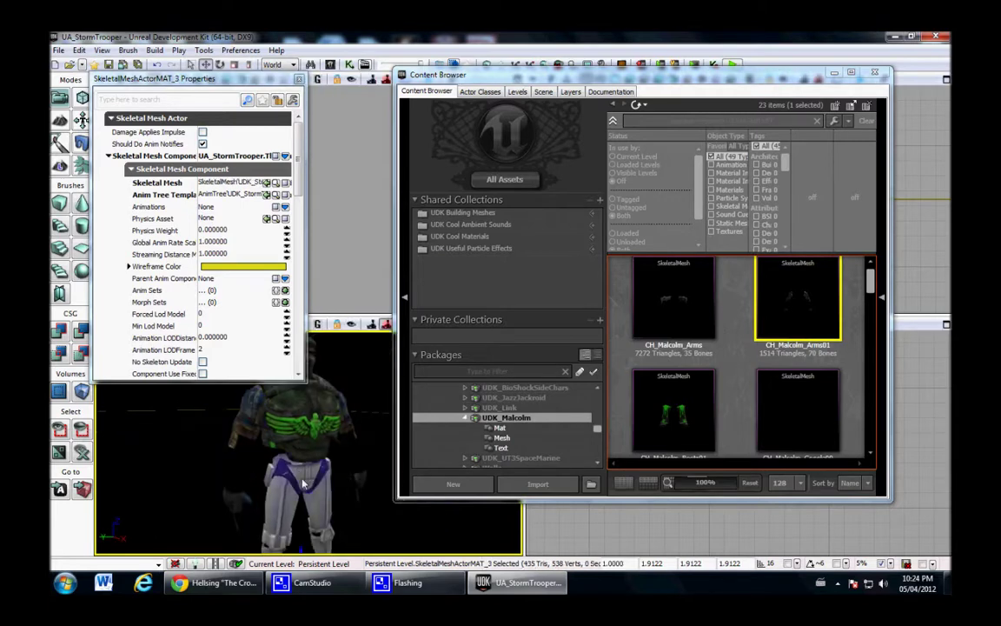
{"action": "scroll", "coordinate": [750, 389], "scroll_direction": "down", "scroll_amount": 5}
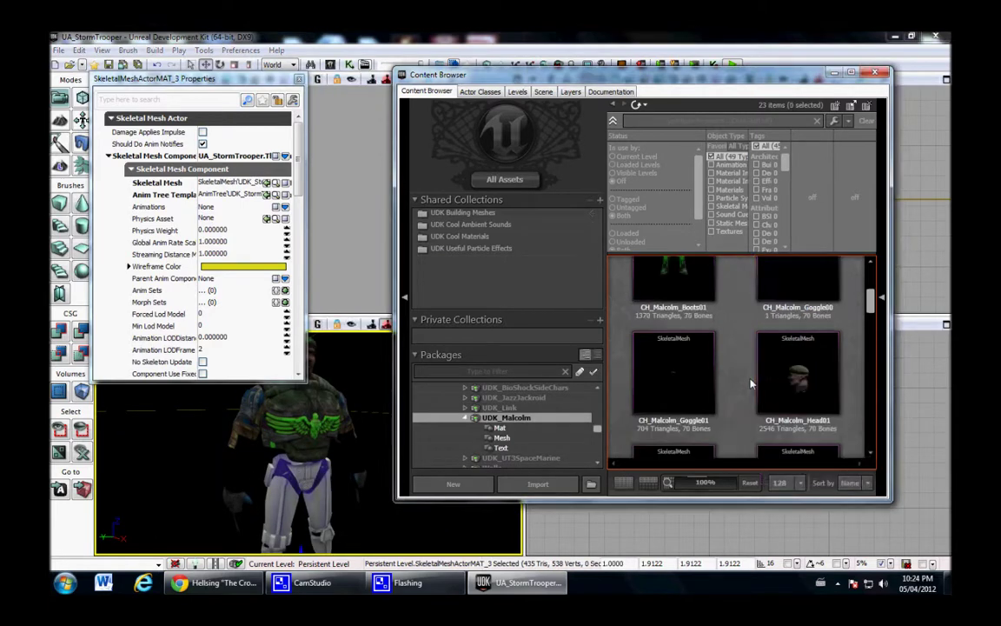
{"action": "scroll", "coordinate": [752, 384], "scroll_direction": "down", "scroll_amount": 1}
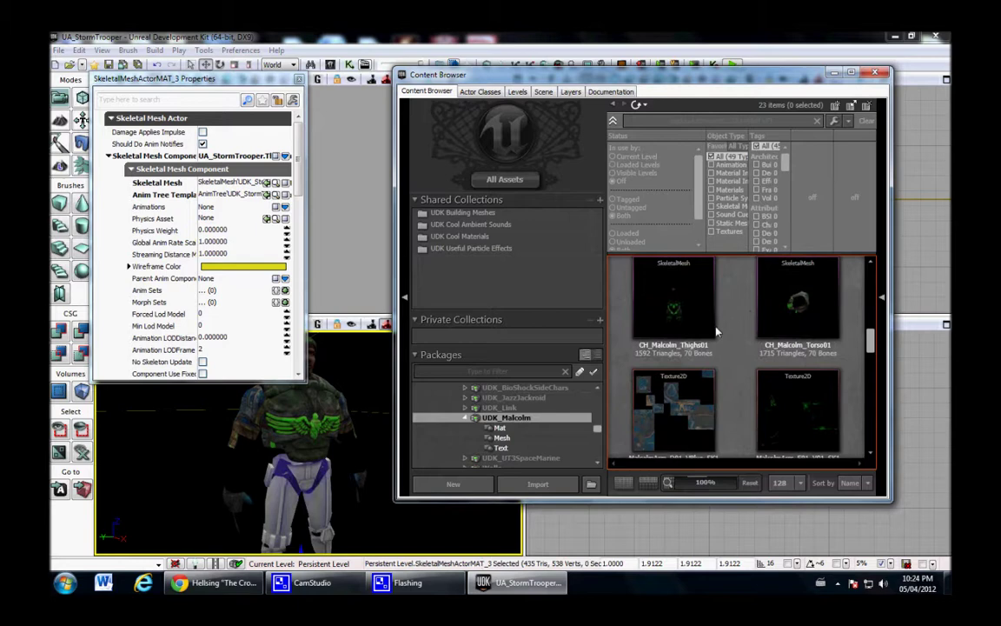
{"action": "left_click", "coordinate": [648, 309]}
{"action": "left_click", "coordinate": [266, 182]}
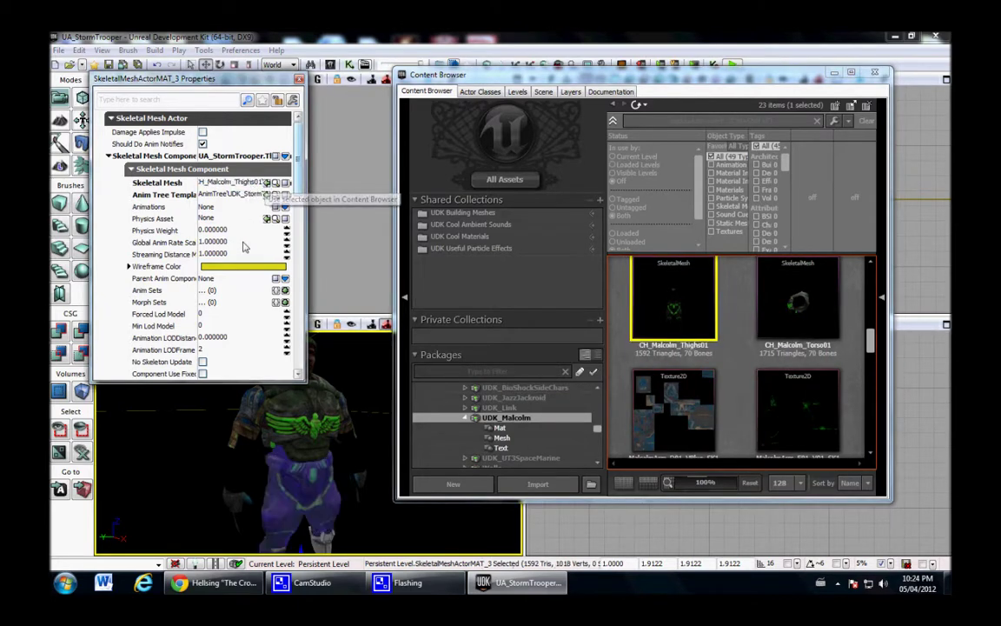
- Replace the skeletal mesh of the stormtrooper's boots actor with CH_Malcolm_Boots01 and close the actor properties
{"action": "right_click_drag", "start_coordinate": [348, 546], "coordinate": [348, 531]}
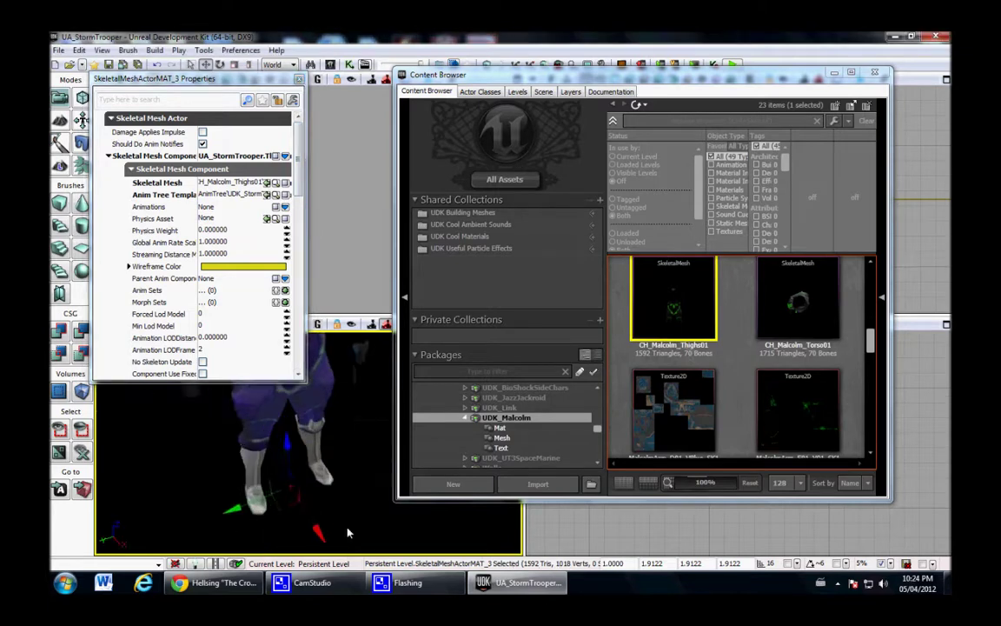
{"action": "left_click_drag", "start_coordinate": [348, 531], "coordinate": [266, 429]}
{"action": "scroll", "coordinate": [266, 432], "scroll_direction": "down", "scroll_amount": 5}
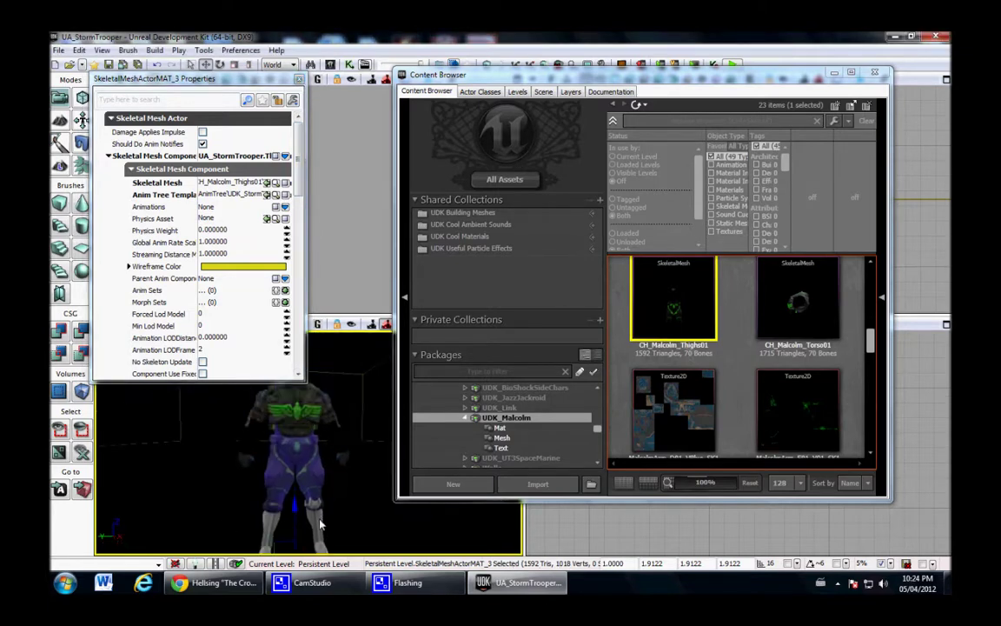
{"action": "left_click", "coordinate": [320, 524]}
{"action": "left_click", "coordinate": [233, 168]}
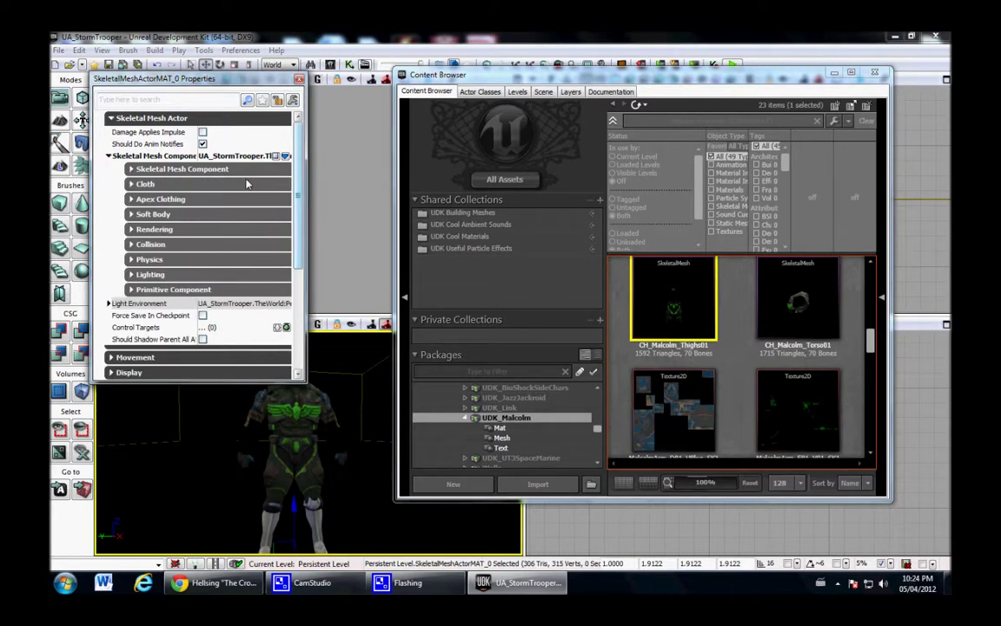
{"action": "left_click", "coordinate": [246, 171]}
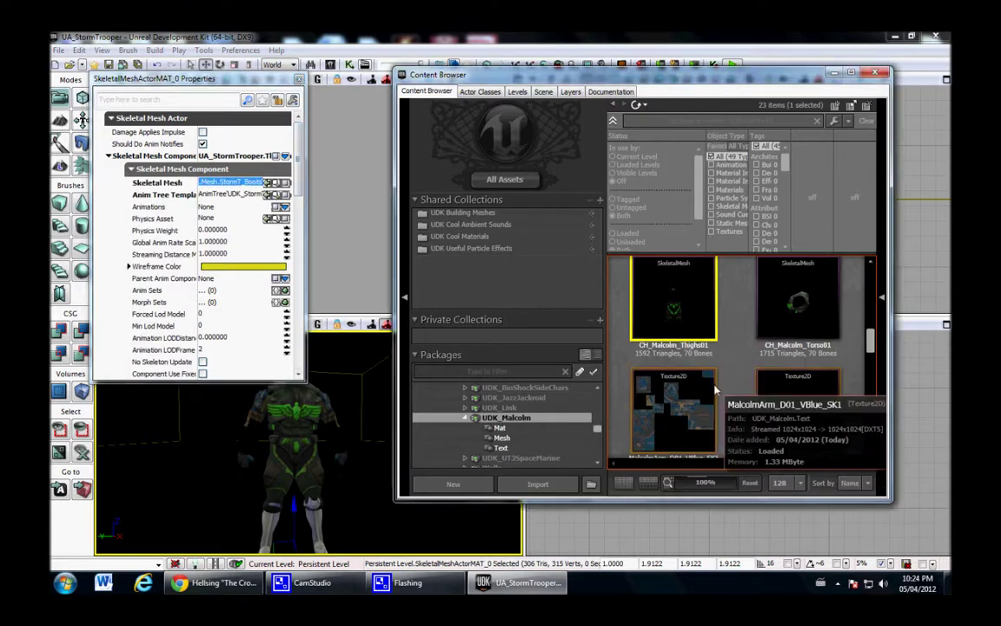
{"action": "scroll", "coordinate": [730, 382], "scroll_direction": "up", "scroll_amount": 5}
{"action": "left_click", "coordinate": [700, 414]}
{"action": "scroll", "coordinate": [700, 413], "scroll_direction": "down", "scroll_amount": 1}
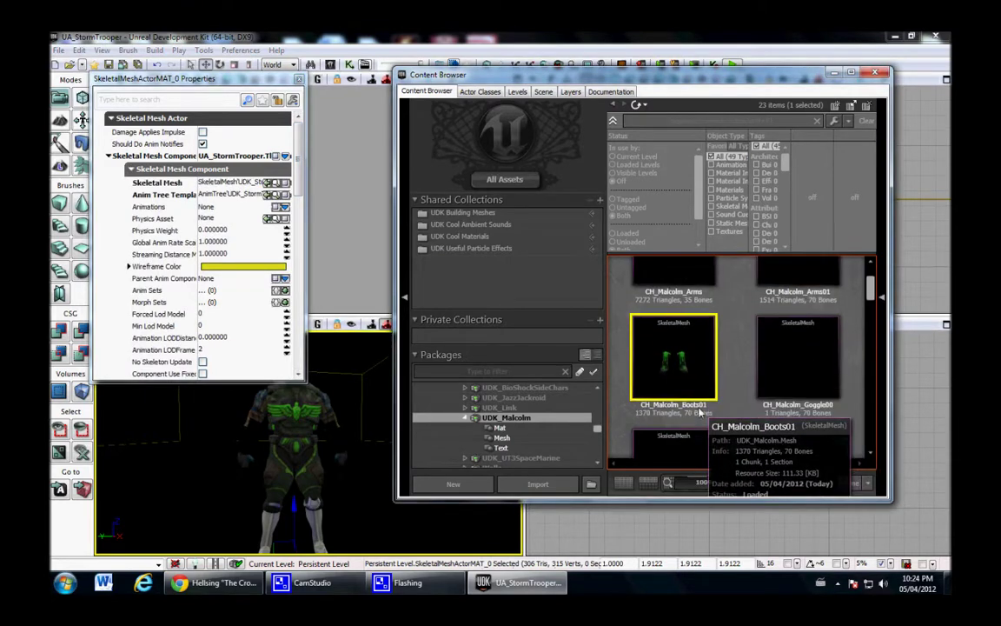
{"action": "left_click", "coordinate": [245, 185]}
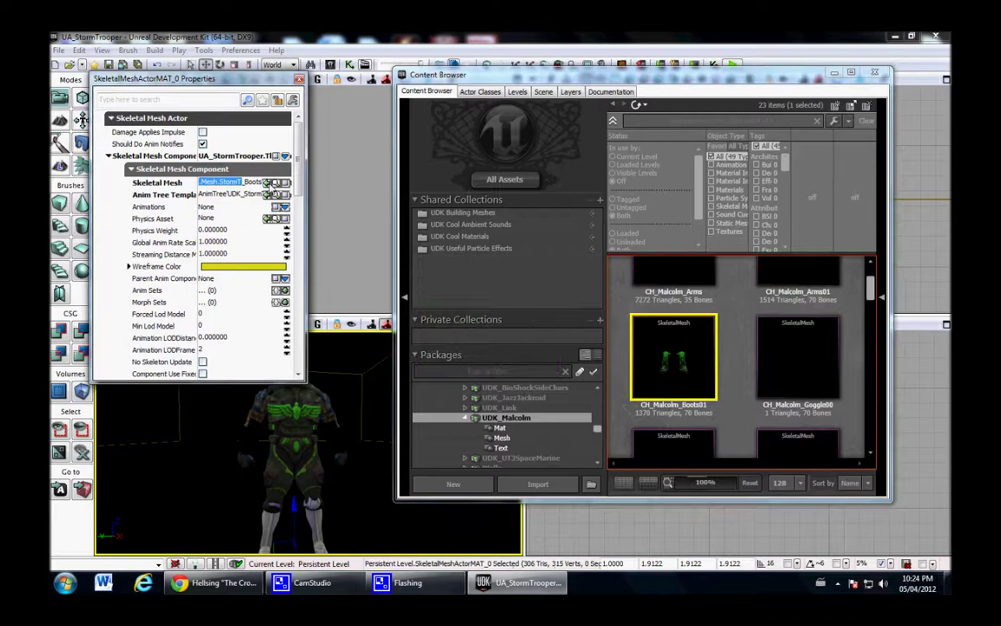
{"action": "left_click", "coordinate": [270, 184]}
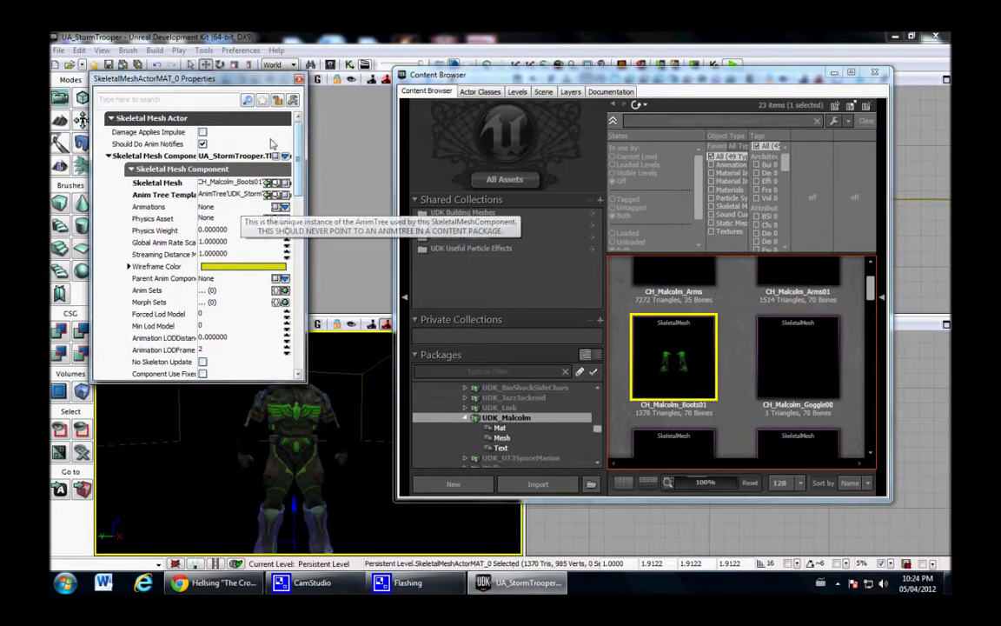
{"action": "left_click", "coordinate": [299, 79]}
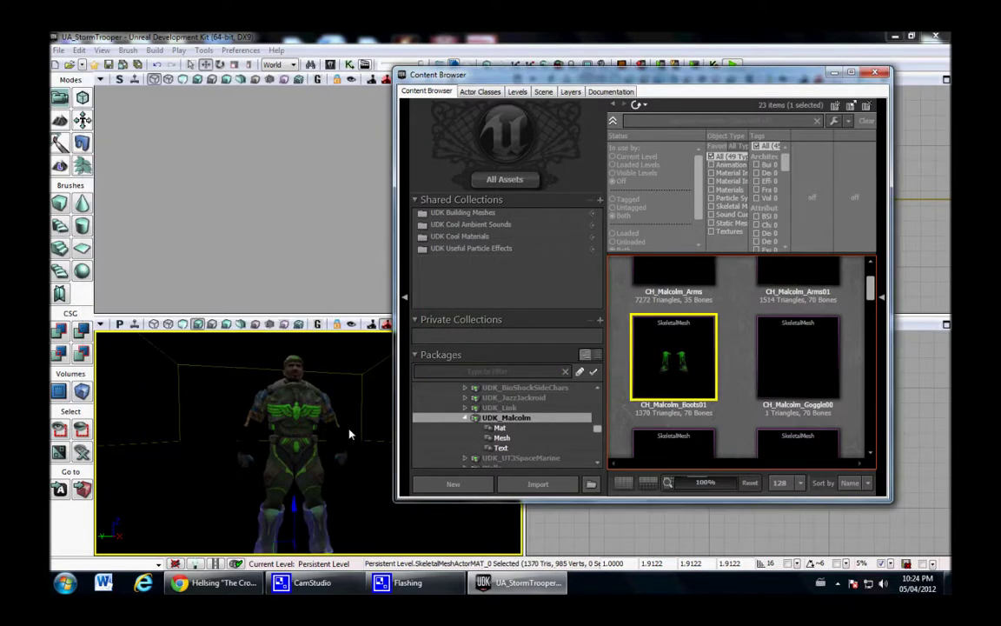
- Inspect the assembled character's arms, torso, head and legs up close and in unlit shading to check each part's materials
{"action": "left_click_drag", "start_coordinate": [349, 434], "coordinate": [326, 459]}
{"action": "left_click", "coordinate": [262, 455]}
{"action": "right_click_drag", "start_coordinate": [338, 444], "coordinate": [348, 413]}
{"action": "left_click_drag", "start_coordinate": [347, 413], "coordinate": [304, 386]}
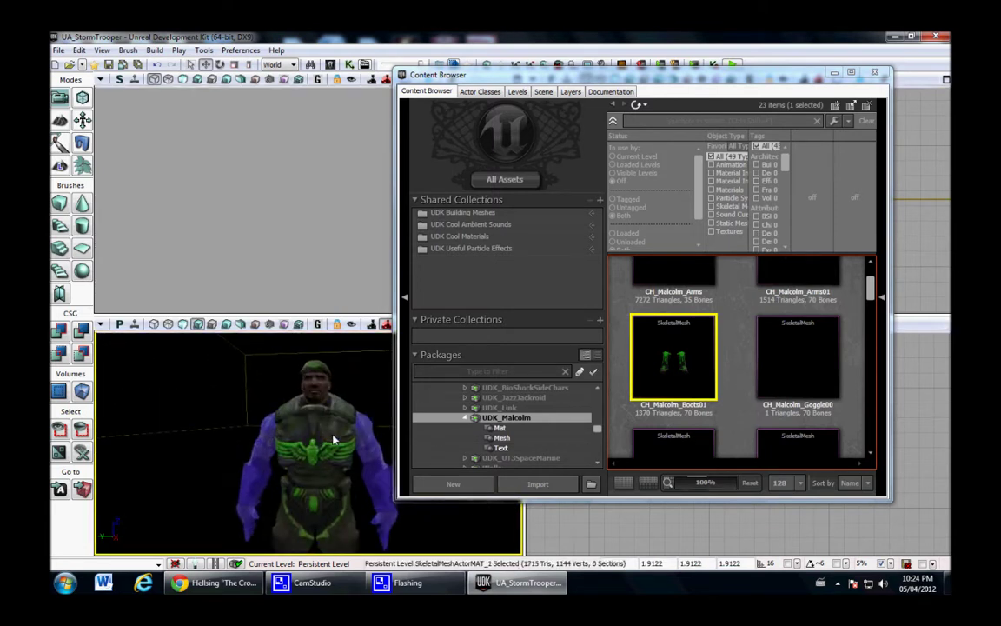
{"action": "left_click", "coordinate": [314, 397]}
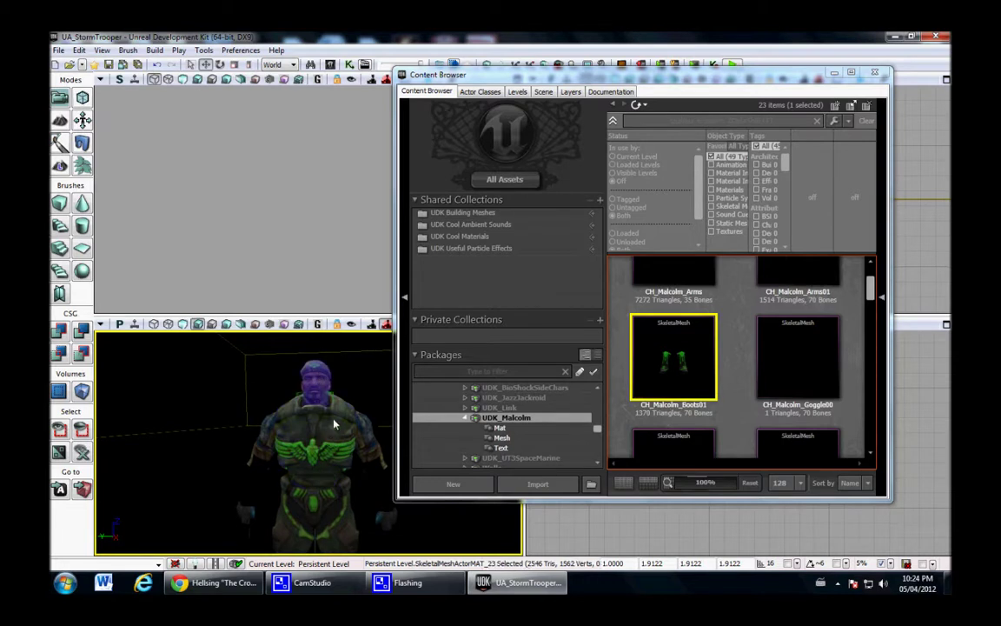
{"action": "right_click_drag", "start_coordinate": [325, 390], "coordinate": [349, 498]}
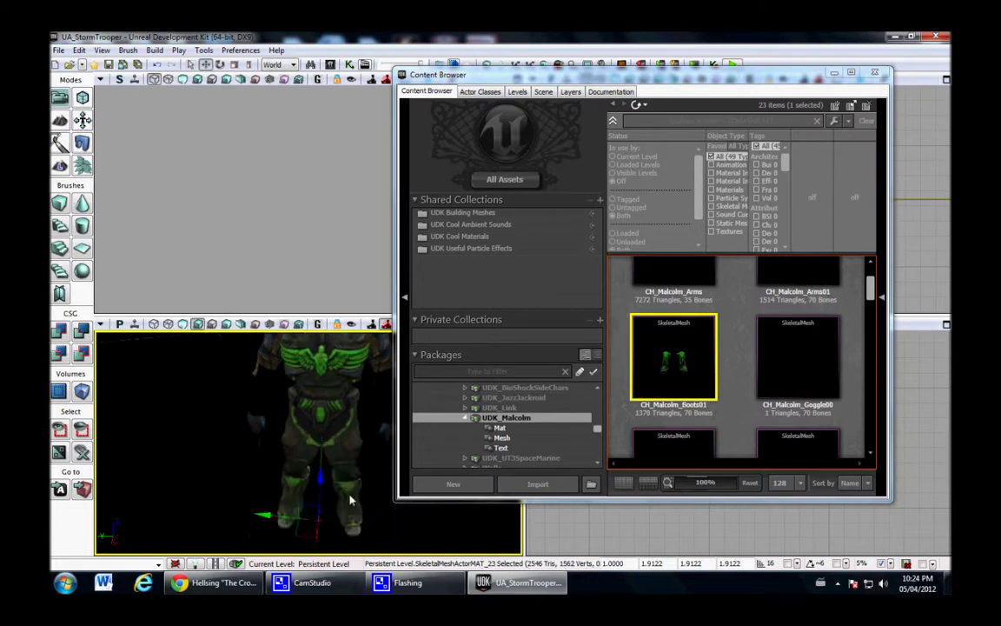
{"action": "left_click", "coordinate": [349, 498]}
{"action": "left_click", "coordinate": [347, 448]}
{"action": "right_click_drag", "start_coordinate": [331, 418], "coordinate": [331, 420]}
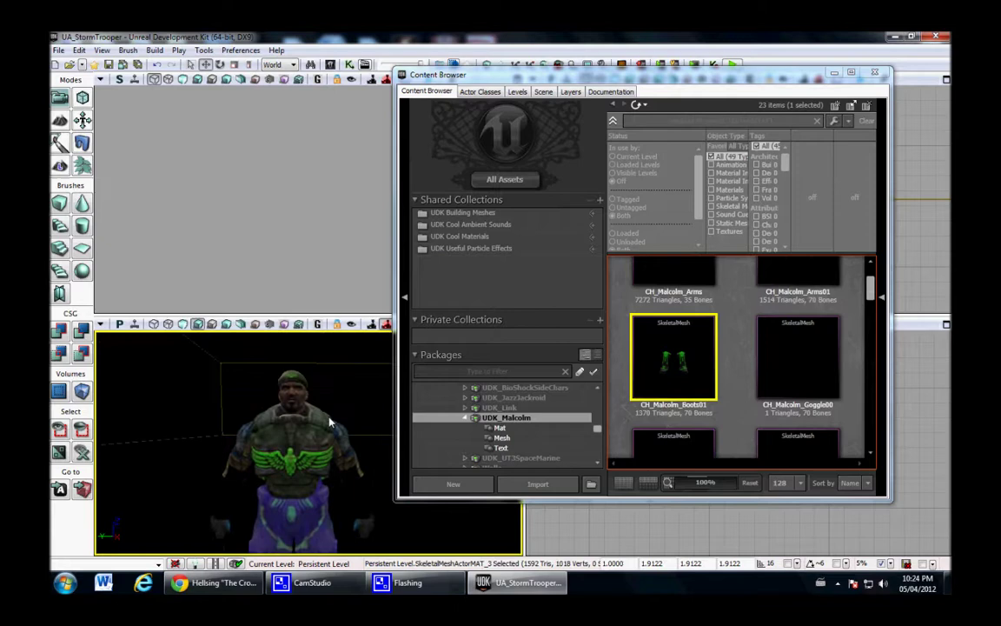
{"action": "left_click_drag", "start_coordinate": [330, 420], "coordinate": [98, 560]}
{"action": "left_click_drag", "start_coordinate": [358, 457], "coordinate": [279, 393]}
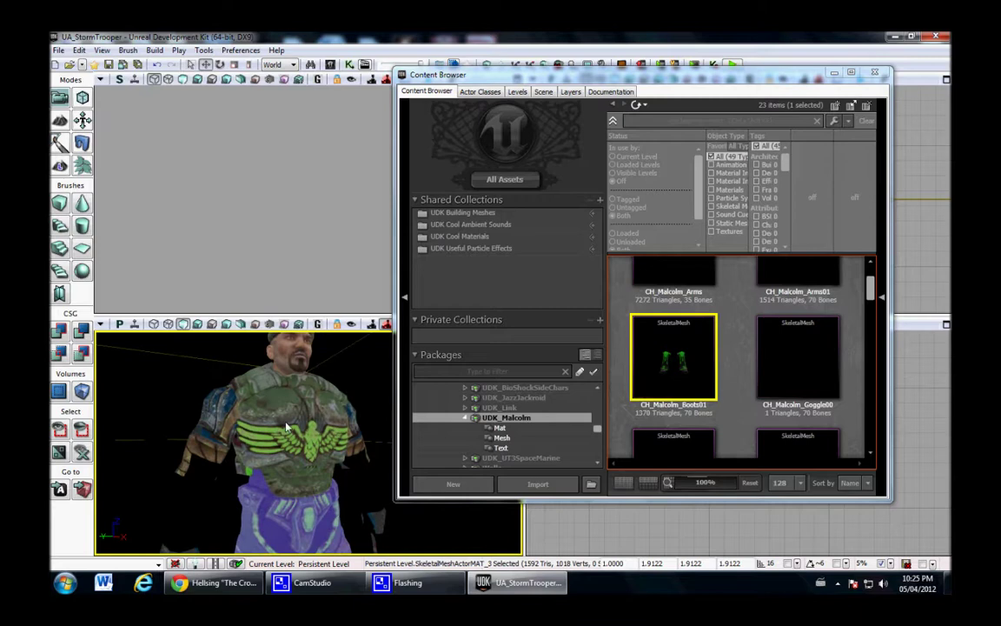
- Open CH_Malcolm_Arms01 from the UDK_Malcolm Mesh group in the AnimSet Editor and examine the forearm's material up close
{"action": "left_click", "coordinate": [691, 423]}
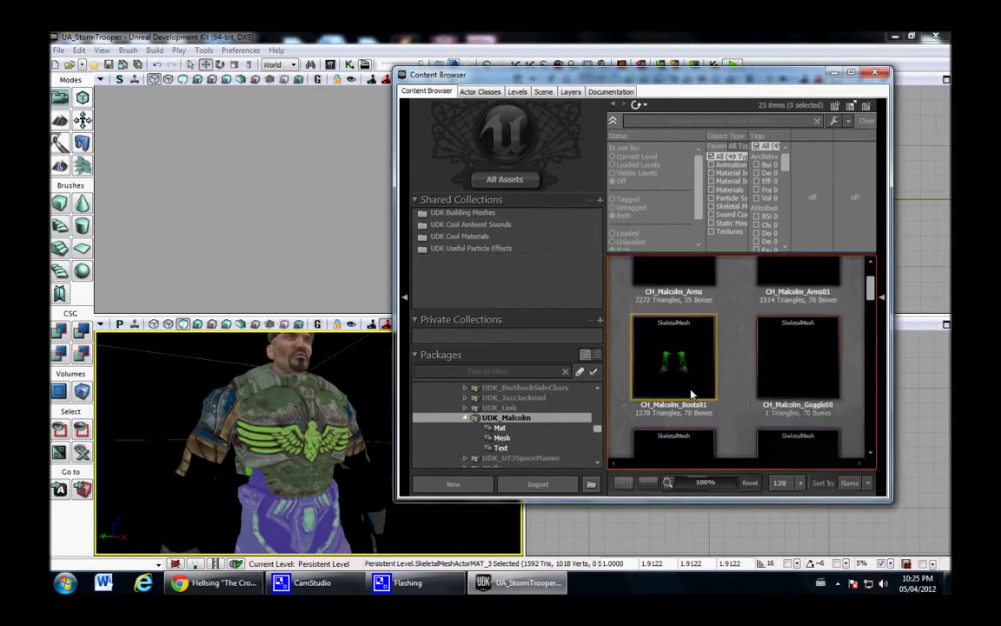
{"action": "left_click", "coordinate": [540, 441]}
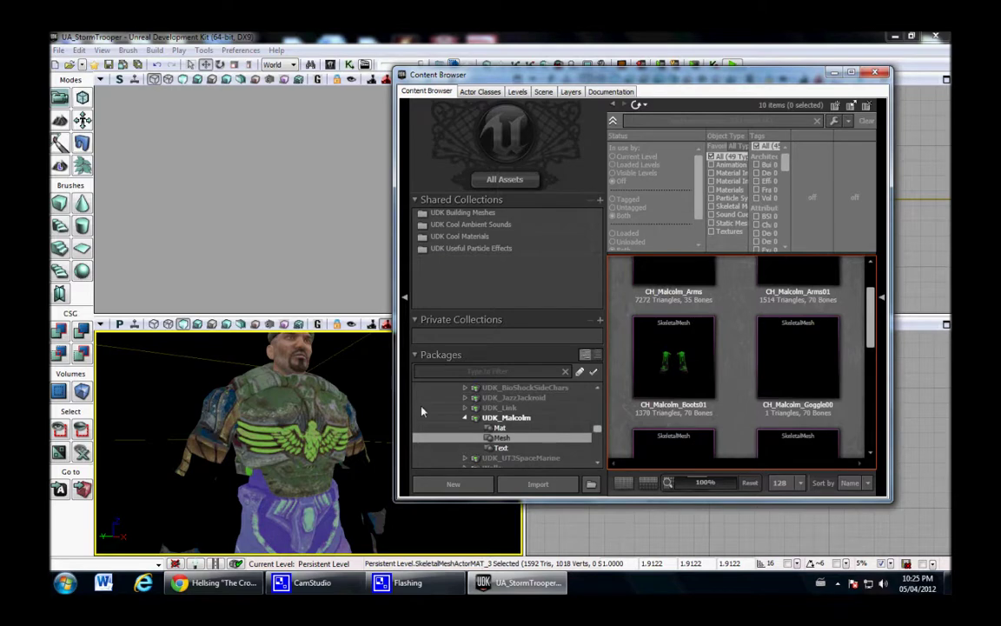
{"action": "scroll", "coordinate": [727, 357], "scroll_direction": "up", "scroll_amount": 1}
{"action": "left_click", "coordinate": [826, 297]}
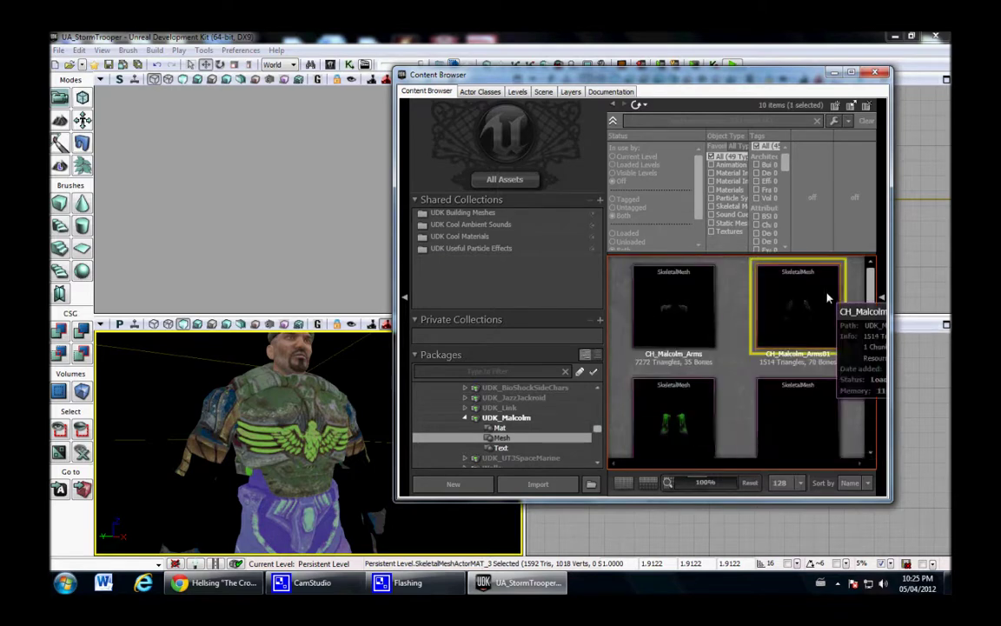
{"action": "double_click", "coordinate": [827, 297]}
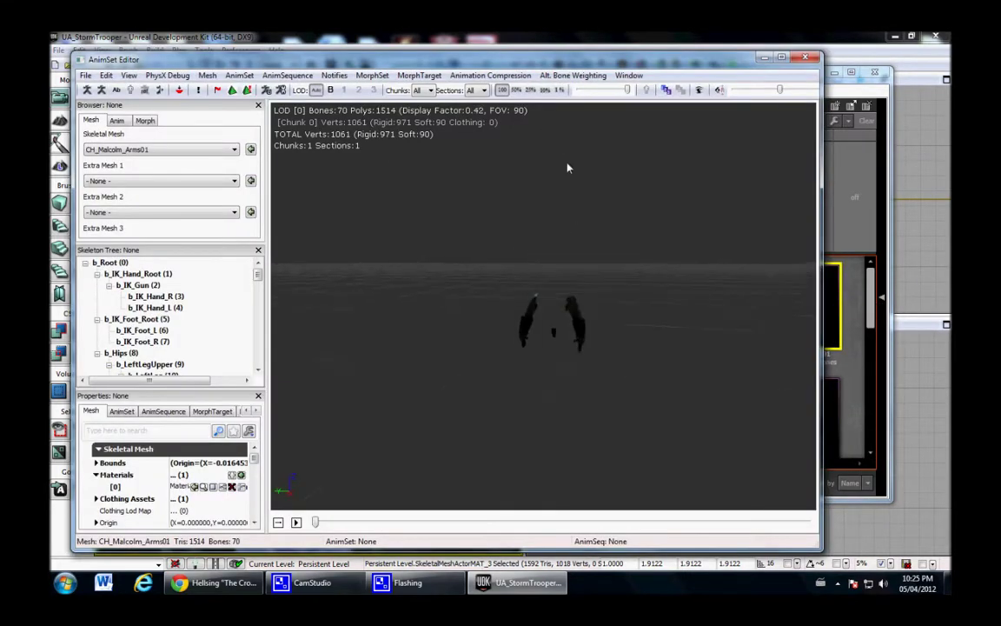
{"action": "right_click_drag", "start_coordinate": [569, 168], "coordinate": [568, 237]}
{"action": "left_click_drag", "start_coordinate": [567, 237], "coordinate": [574, 343]}
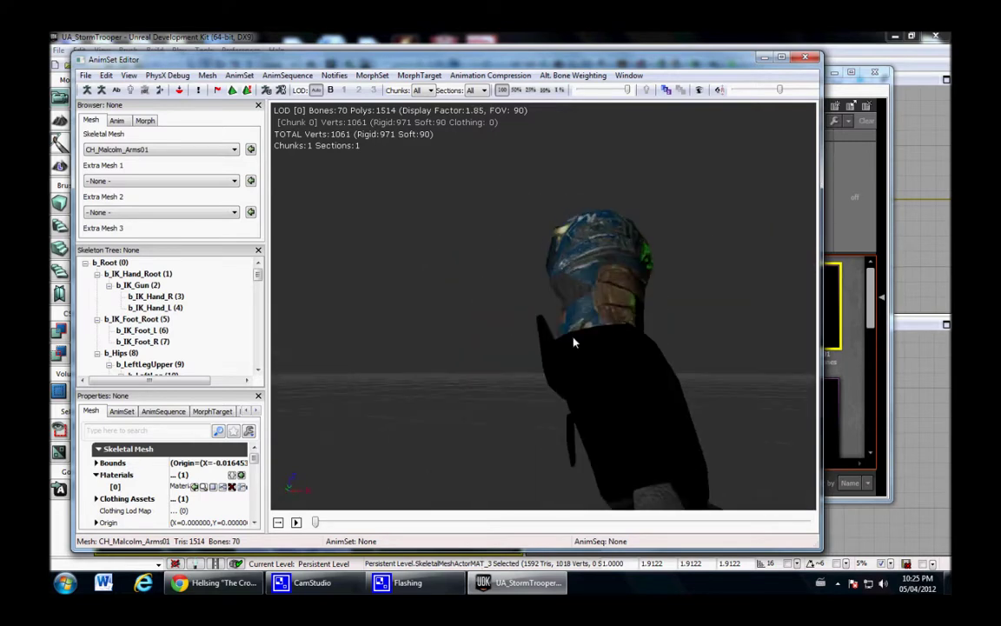
- Assign MalcolmBody_Mat to material slot 0 of CH_Malcolm_Arms01, inspect the arm and close the AnimSet Editor
{"action": "left_click", "coordinate": [858, 379]}
{"action": "left_click", "coordinate": [500, 427]}
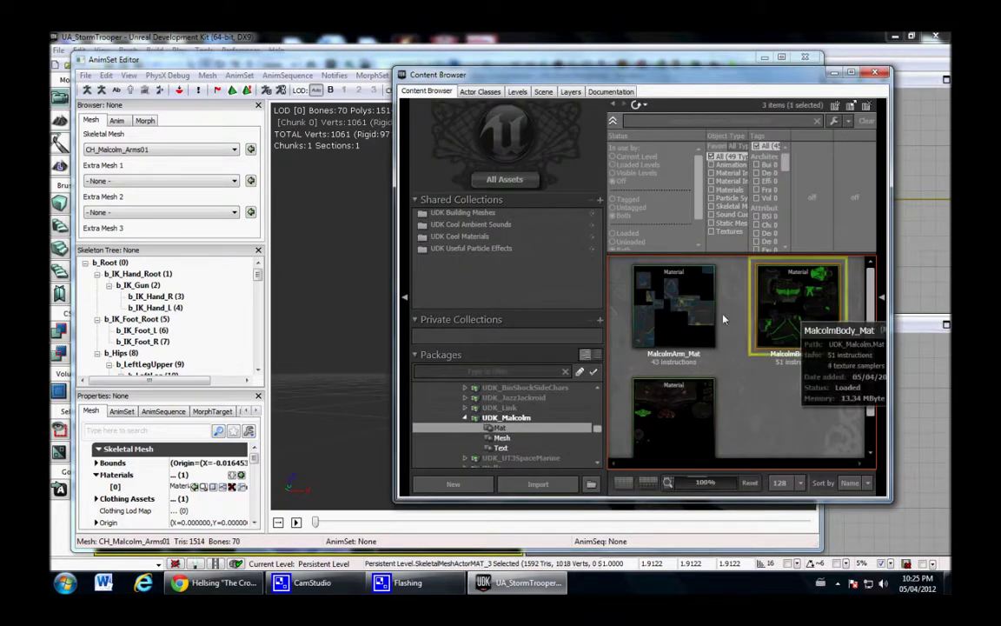
{"action": "left_click", "coordinate": [178, 488]}
{"action": "left_click", "coordinate": [196, 488]}
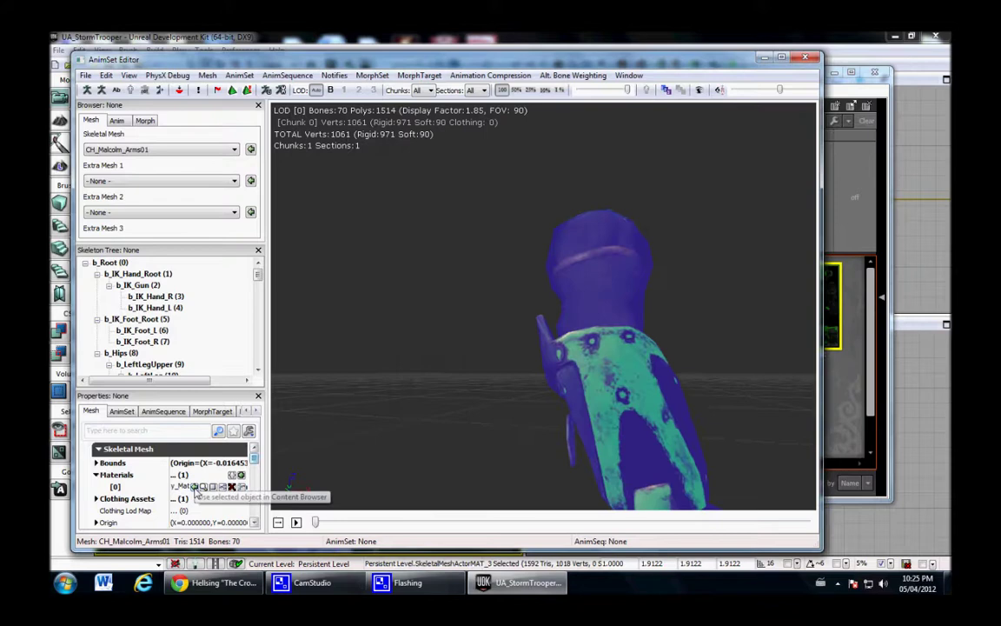
{"action": "left_click_drag", "start_coordinate": [276, 462], "coordinate": [787, 508]}
{"action": "left_click", "coordinate": [805, 57]}
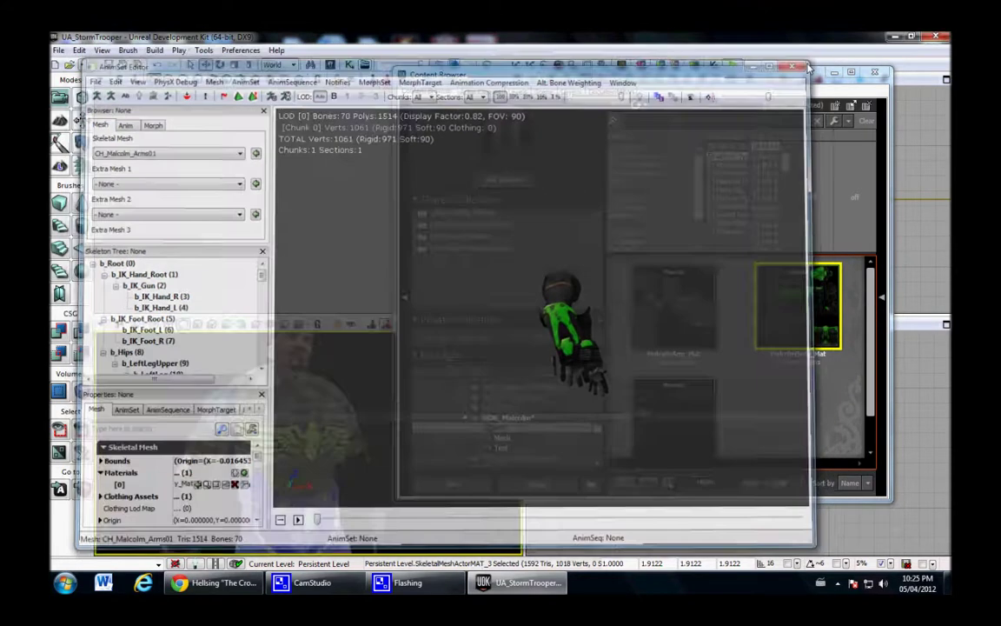
- Save the UDK_Malcolm package and select the character's arms in the perspective view
{"action": "right_click", "coordinate": [521, 419]}
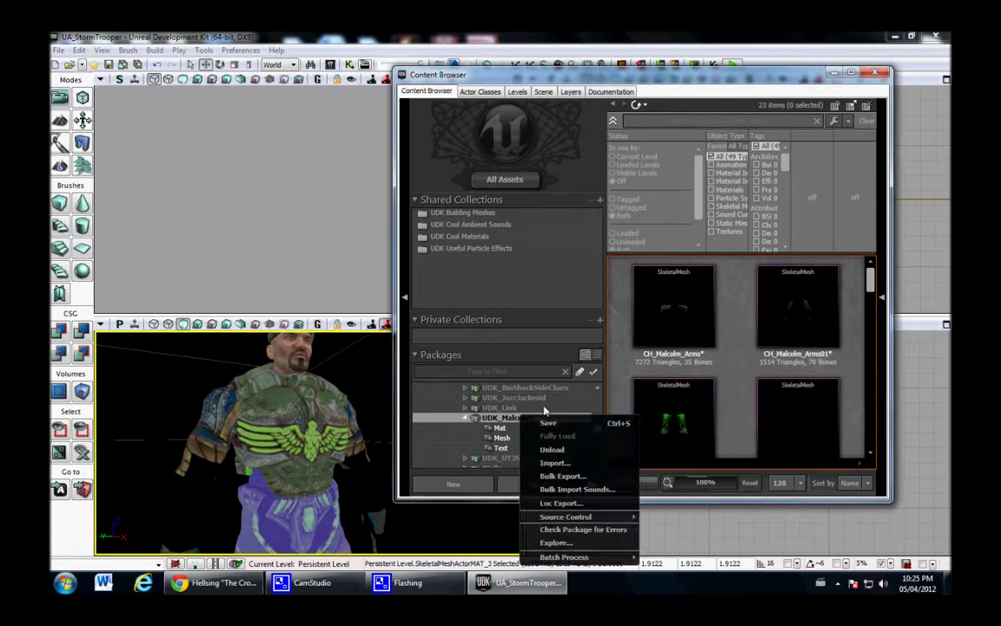
{"action": "left_click", "coordinate": [543, 425]}
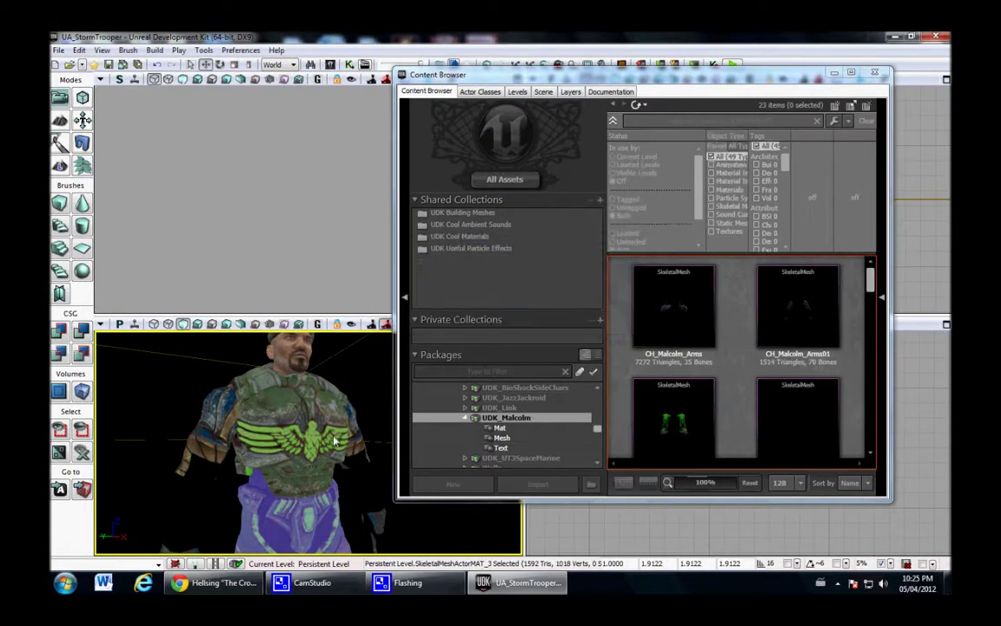
{"action": "scroll", "coordinate": [275, 444], "scroll_direction": "down", "scroll_amount": 3}
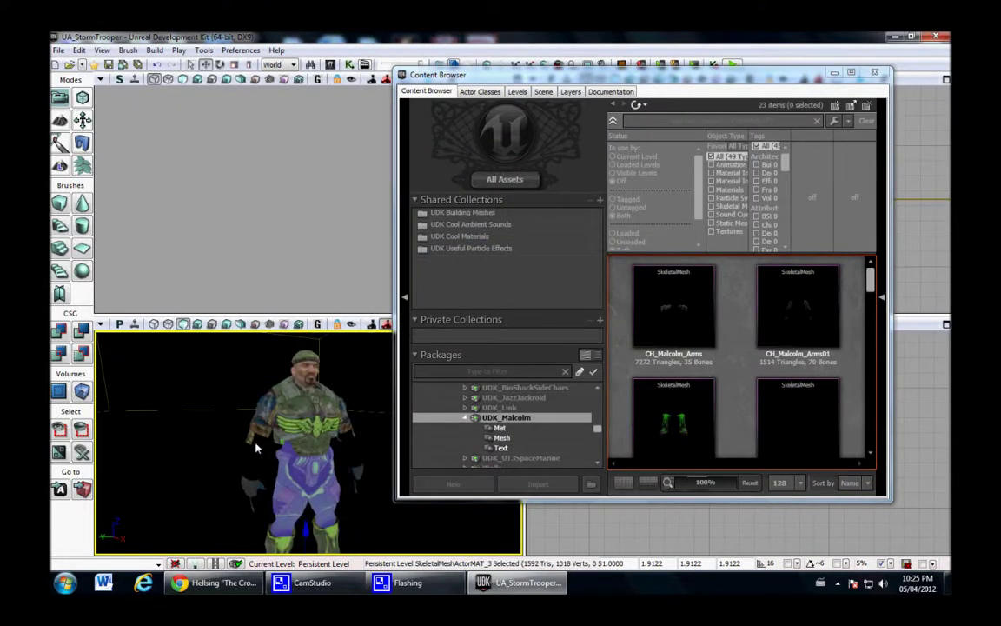
{"action": "left_click", "coordinate": [258, 449]}
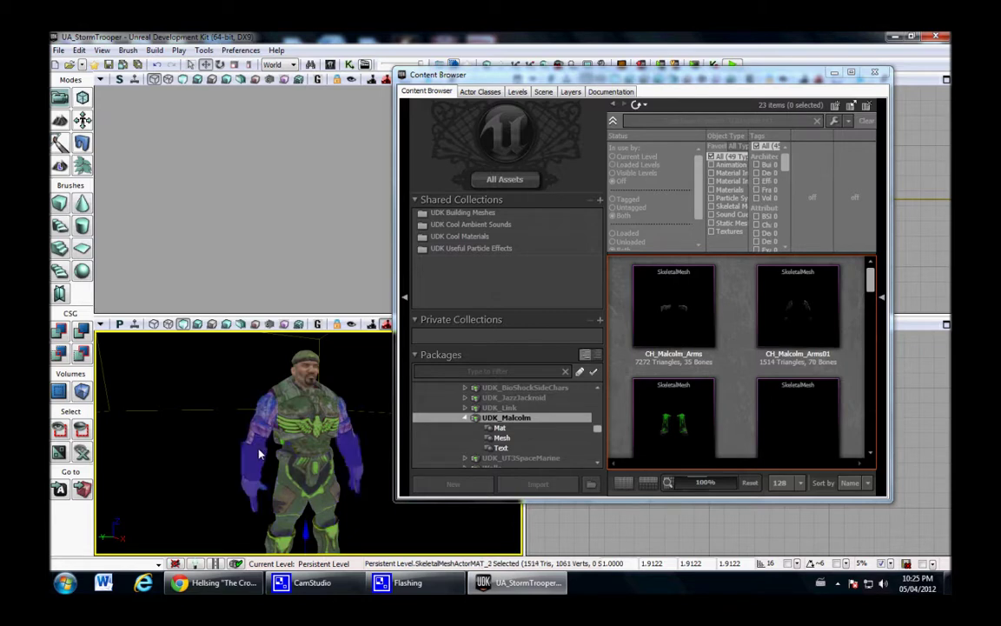
- Save the level as a new map named UA_Malcolm.udk in the UA_Maps folder
{"action": "left_click", "coordinate": [56, 51]}
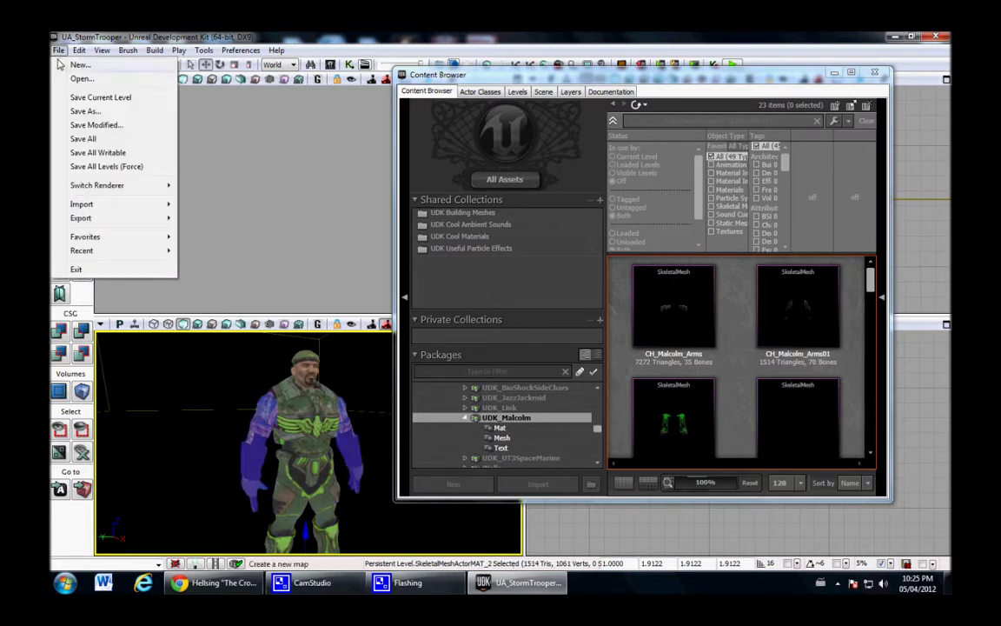
{"action": "left_click", "coordinate": [81, 112]}
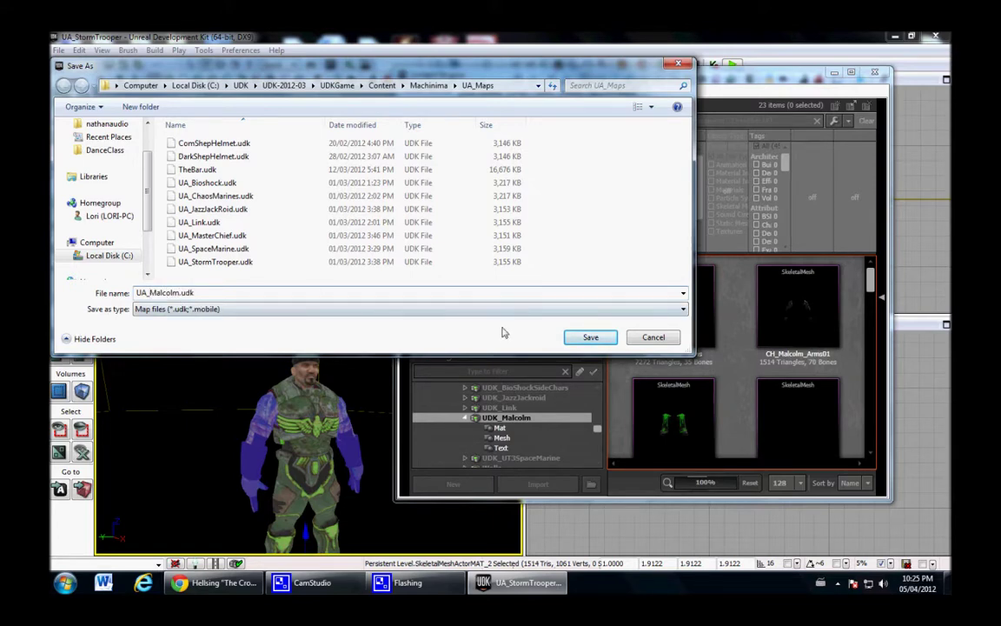
{"action": "left_click", "coordinate": [592, 339]}
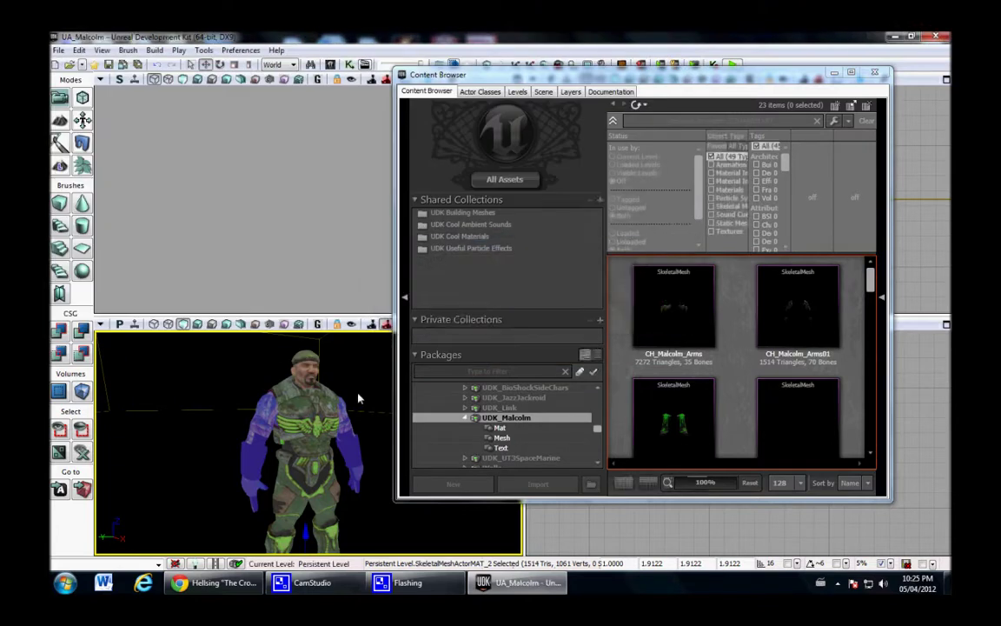
- Select the floor instead of the arms and view the whole character in Lit shading
{"action": "left_click_drag", "start_coordinate": [358, 398], "coordinate": [317, 478]}
{"action": "left_click", "coordinate": [352, 461]}
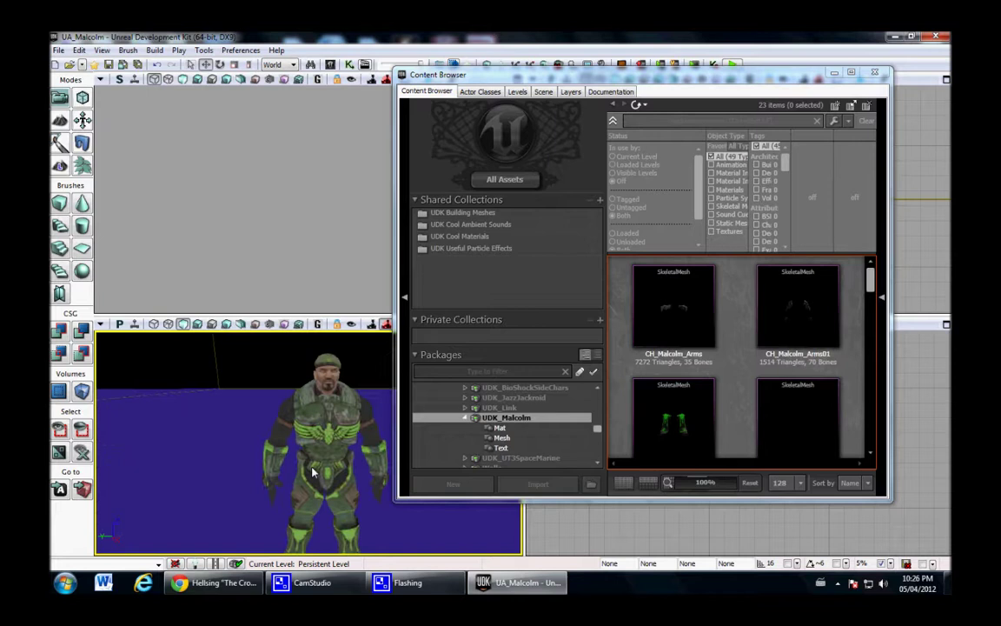
{"action": "right_click_drag", "start_coordinate": [317, 478], "coordinate": [314, 470]}
{"action": "left_click", "coordinate": [198, 324]}
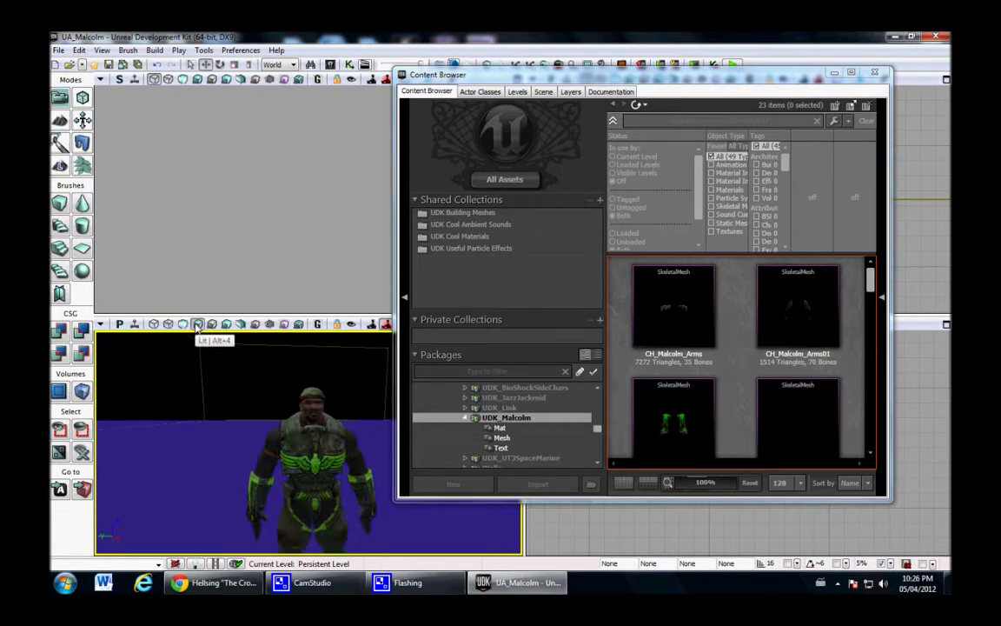
{"action": "left_click_drag", "start_coordinate": [300, 434], "coordinate": [343, 341]}
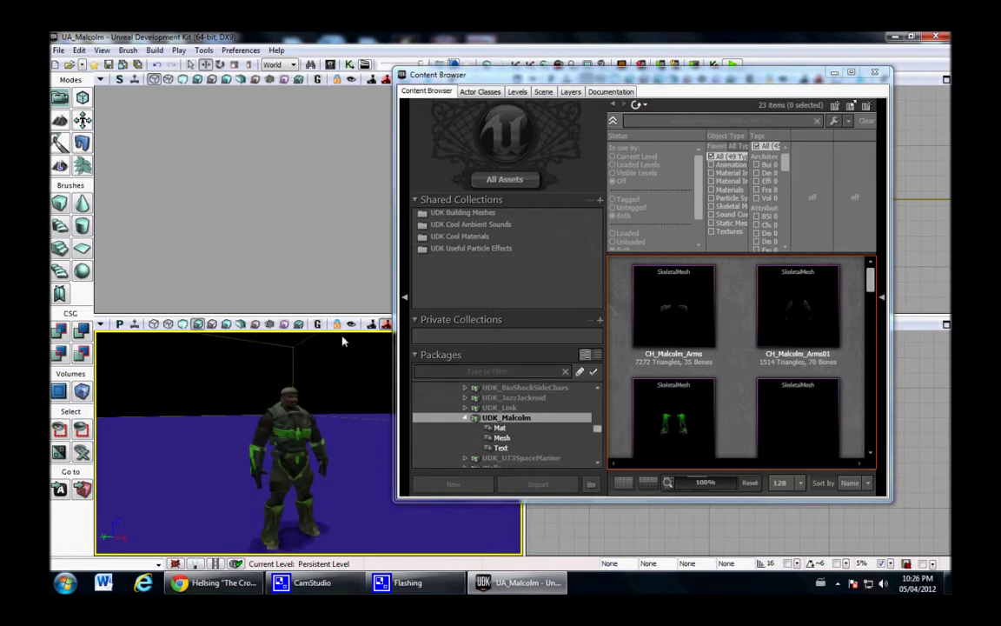
- Play the level to preview Malcolm's animation, and close the preview
{"action": "left_click", "coordinate": [179, 51]}
{"action": "left_click", "coordinate": [193, 67]}
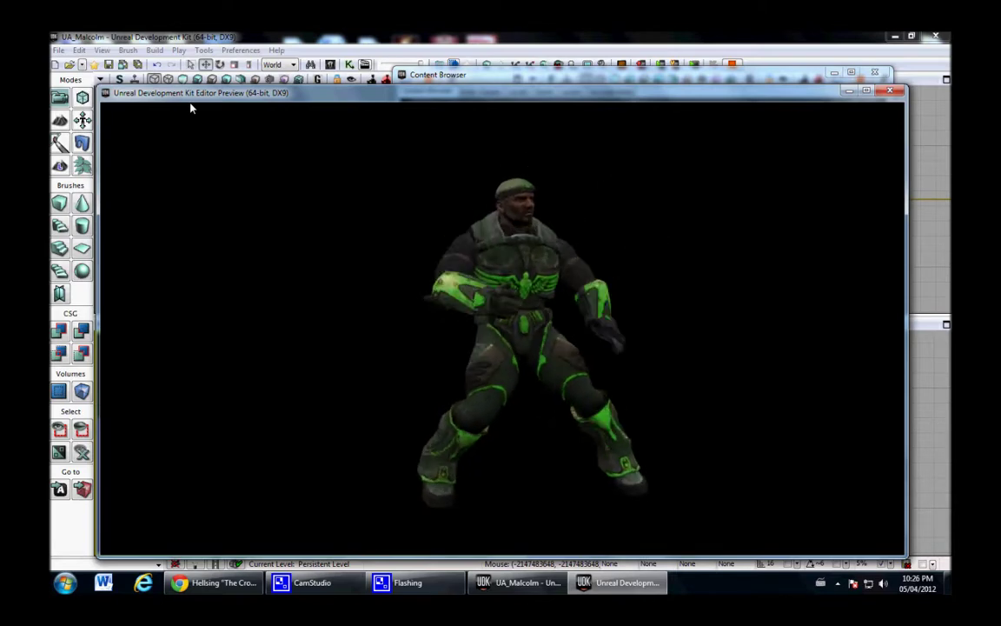
{"action": "key", "text": "Escape"}
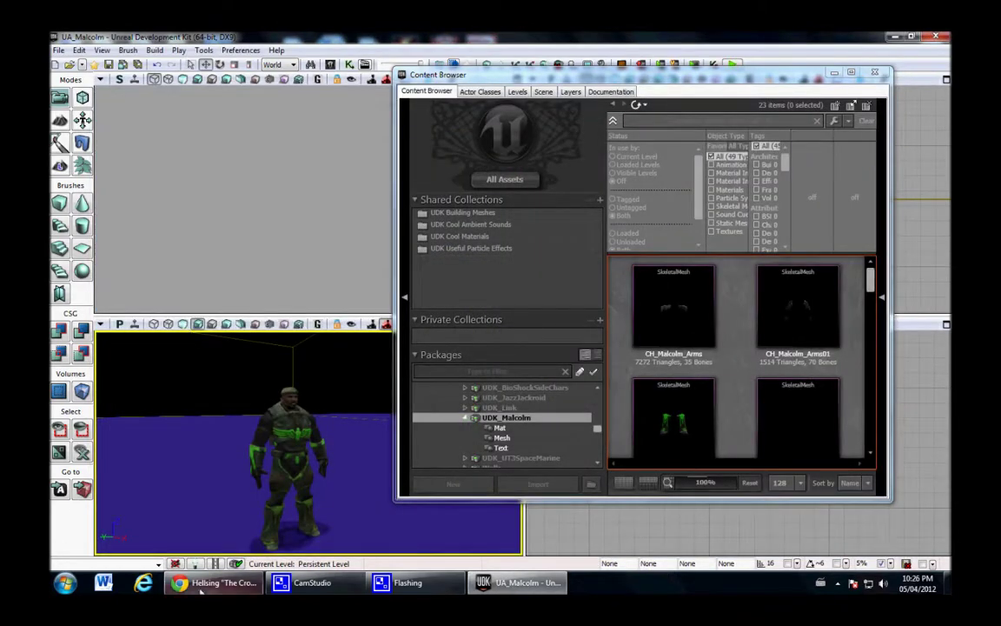
{"action": "left_click", "coordinate": [306, 582]}
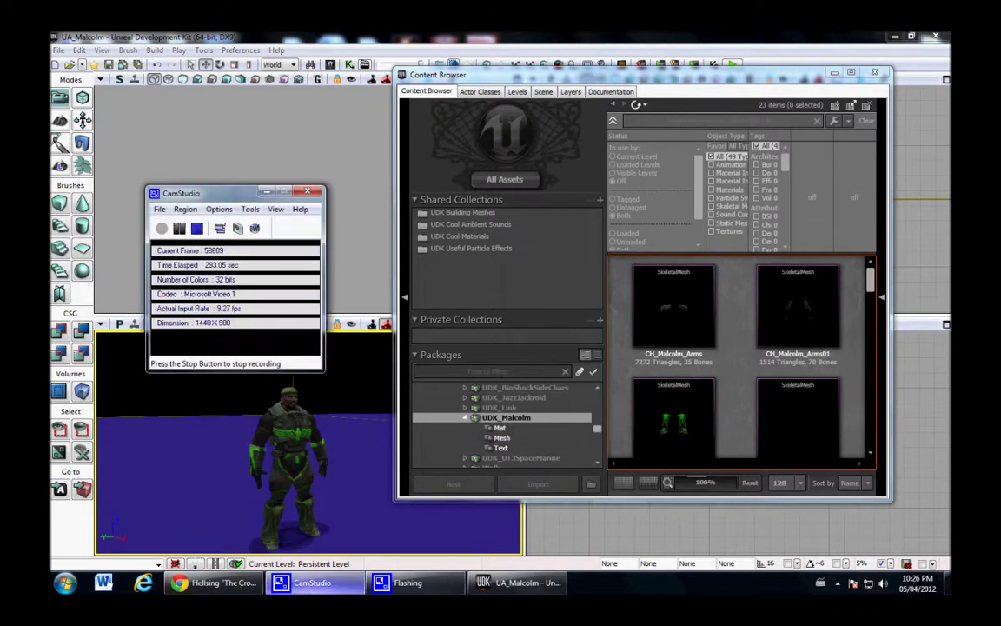